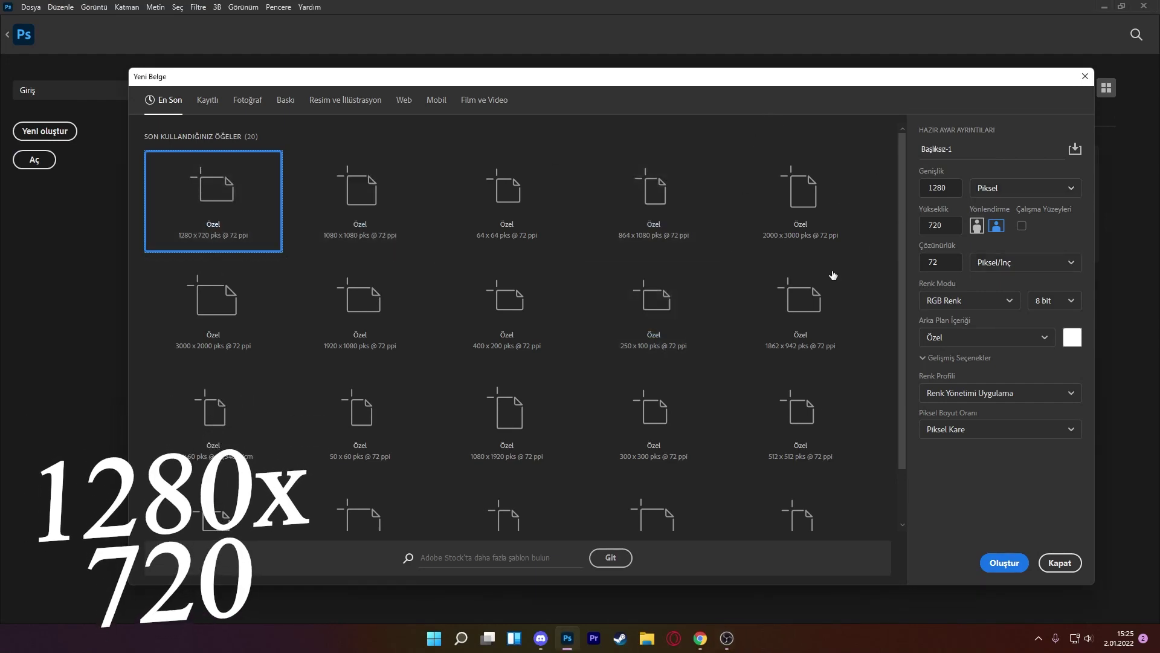
# - Create a 1280 x 720 pixel document at 72 ppi with an unlocked background layer filled with black
pyautogui.click(1005, 562)
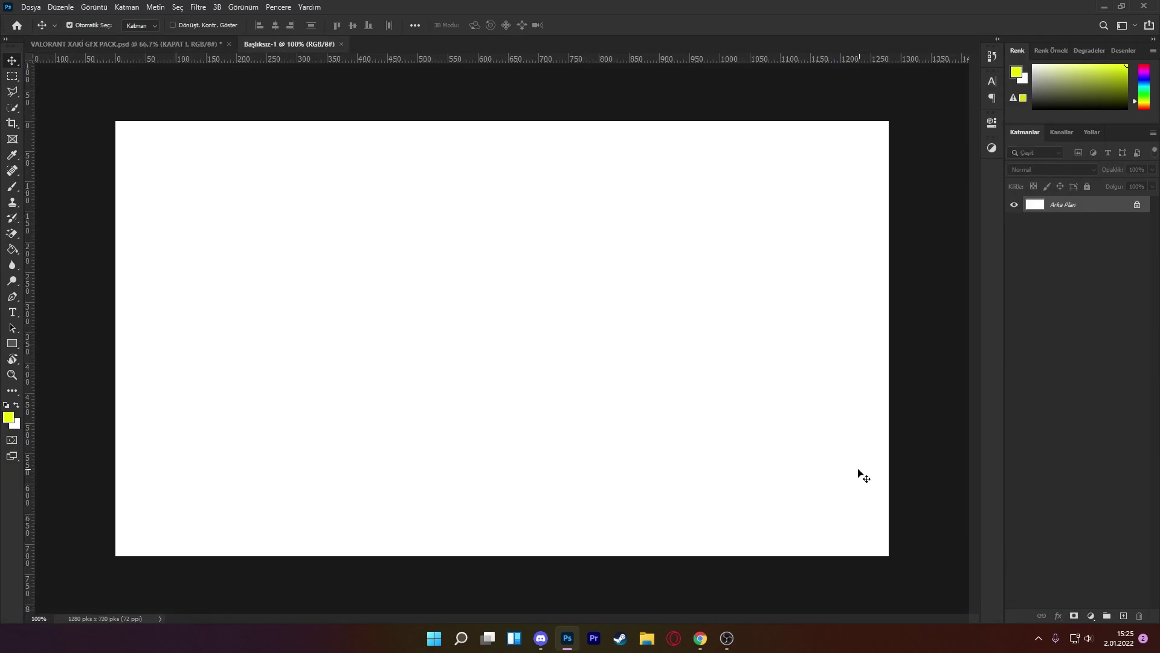
pyautogui.press('d')
pyautogui.press('g')
pyautogui.click(759, 290)
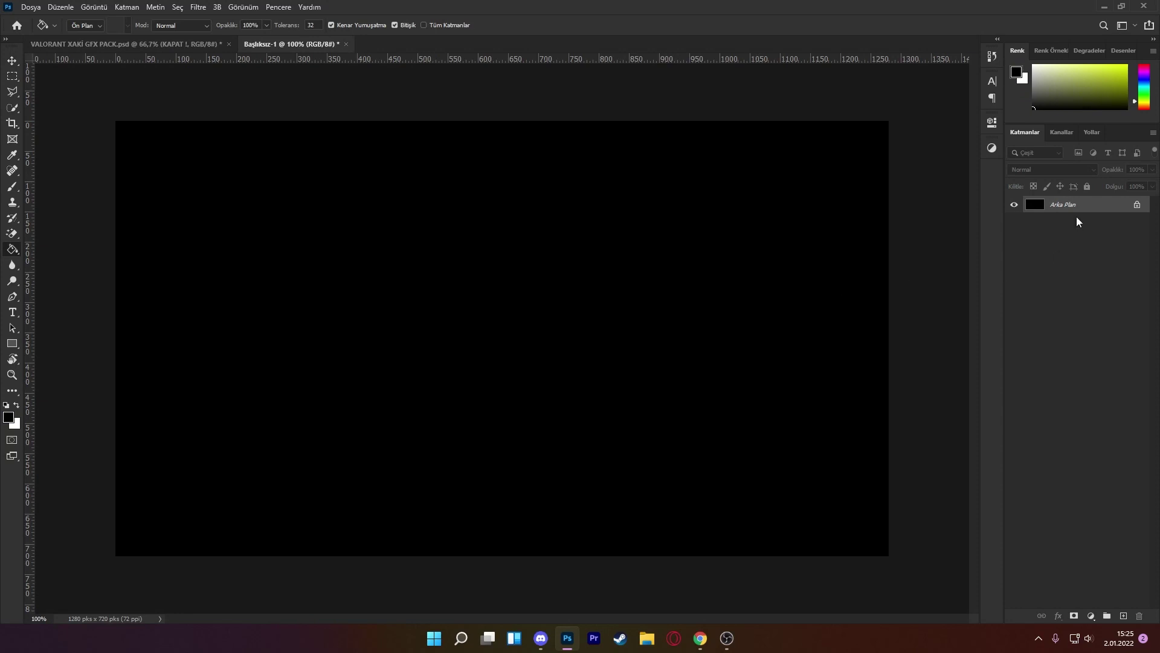
pyautogui.click(1137, 205)
pyautogui.click(13, 63)
# - Examine the numbered wallpaper layers inside the WALLPAPER group of the VALORANT XAKİ GFX PACK.psd document
pyautogui.click(182, 45)
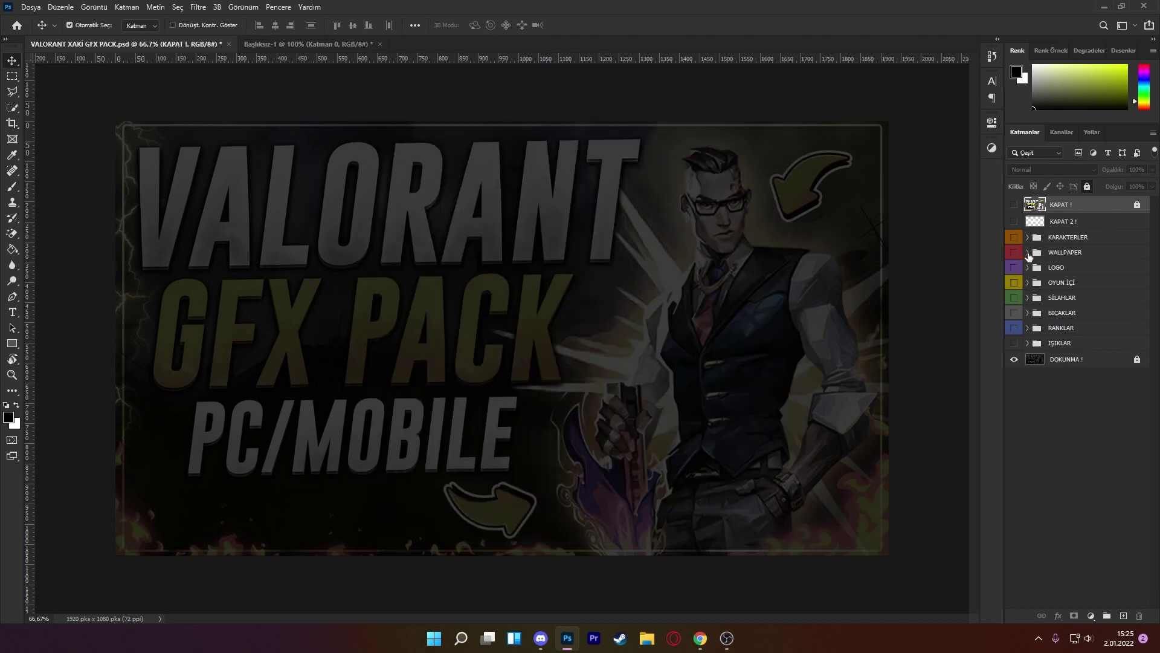
pyautogui.click(1028, 253)
pyautogui.scroll(-5, 1015, 414)
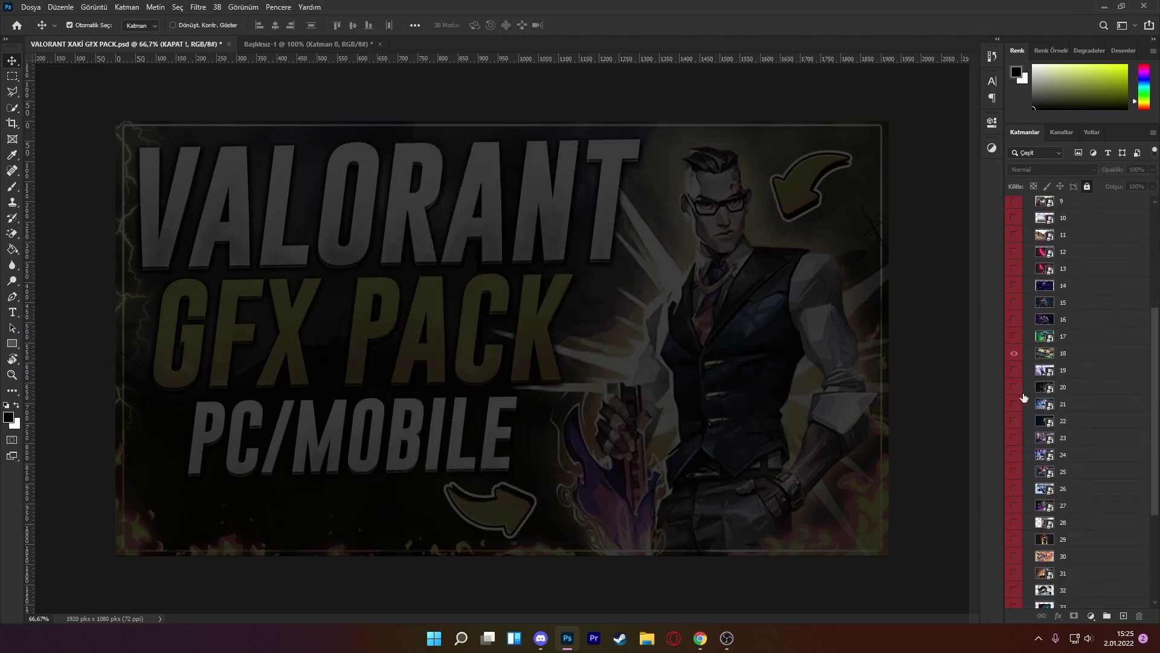
pyautogui.click(1014, 303)
pyautogui.click(1014, 303)
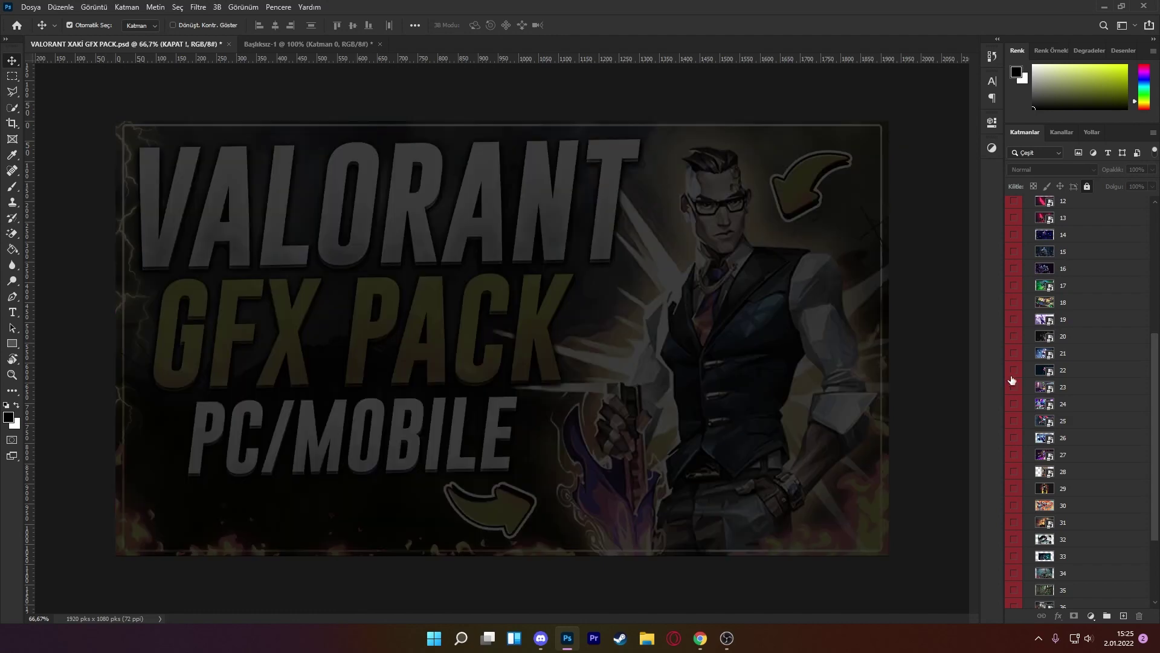
pyautogui.click(1013, 370)
pyautogui.click(1014, 371)
pyautogui.click(1014, 405)
pyautogui.click(1015, 404)
pyautogui.scroll(5, 1027, 338)
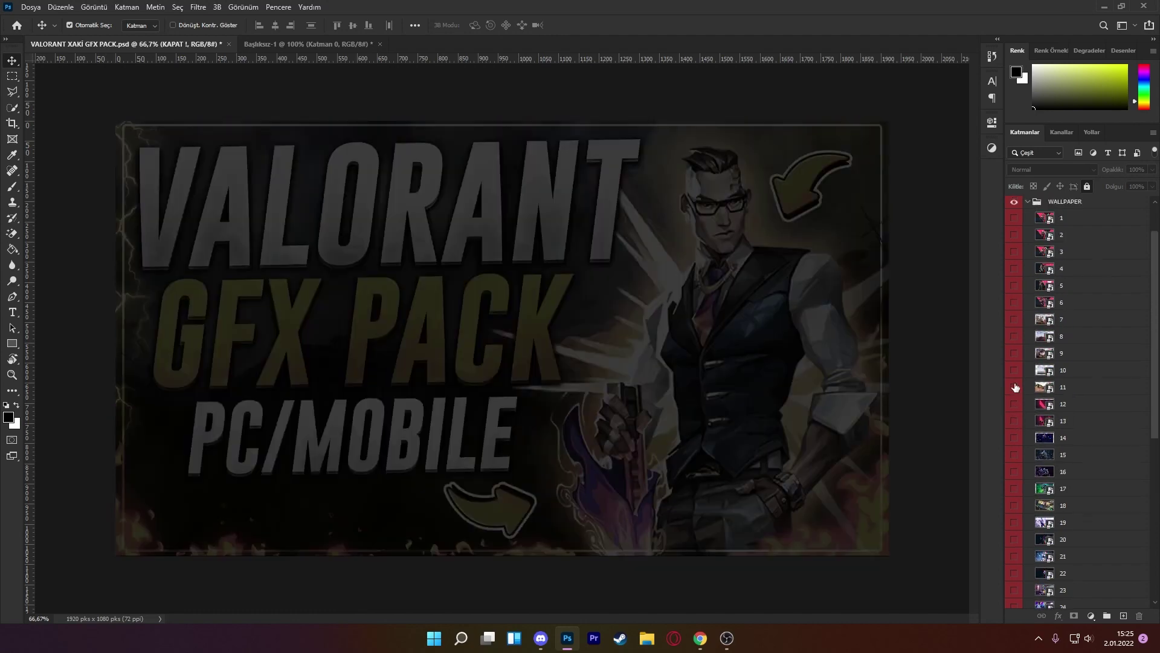
pyautogui.click(1028, 253)
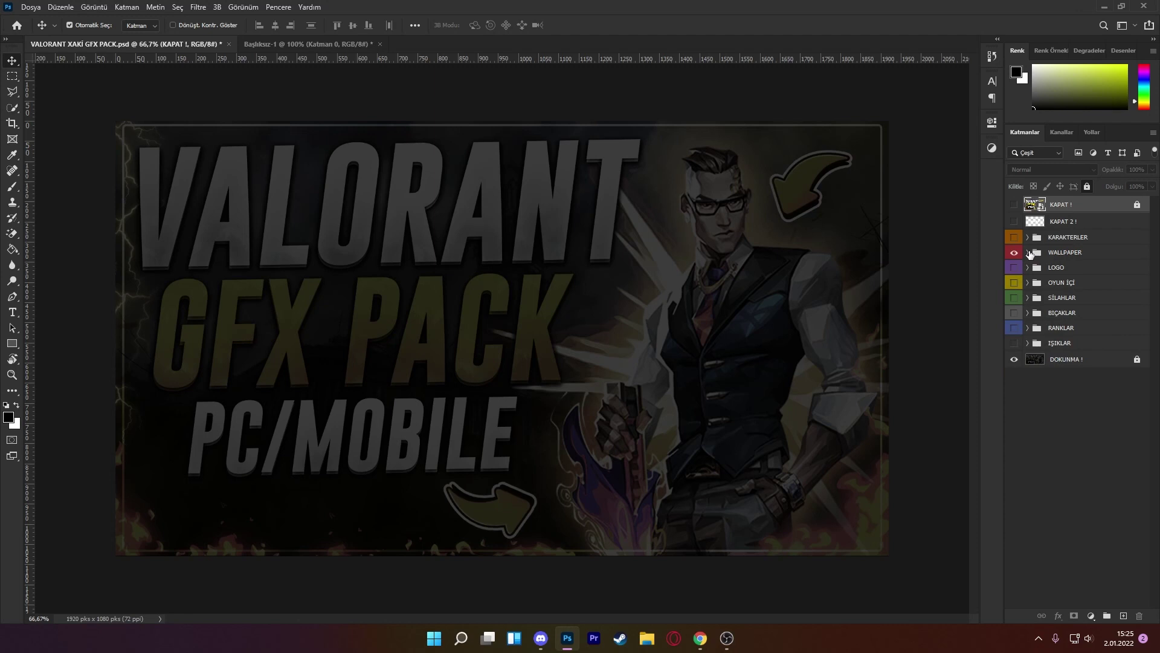
# - In the new document, create a white vertical stripe about 12 px wide across the full canvas height on a new layer
pyautogui.click(293, 44)
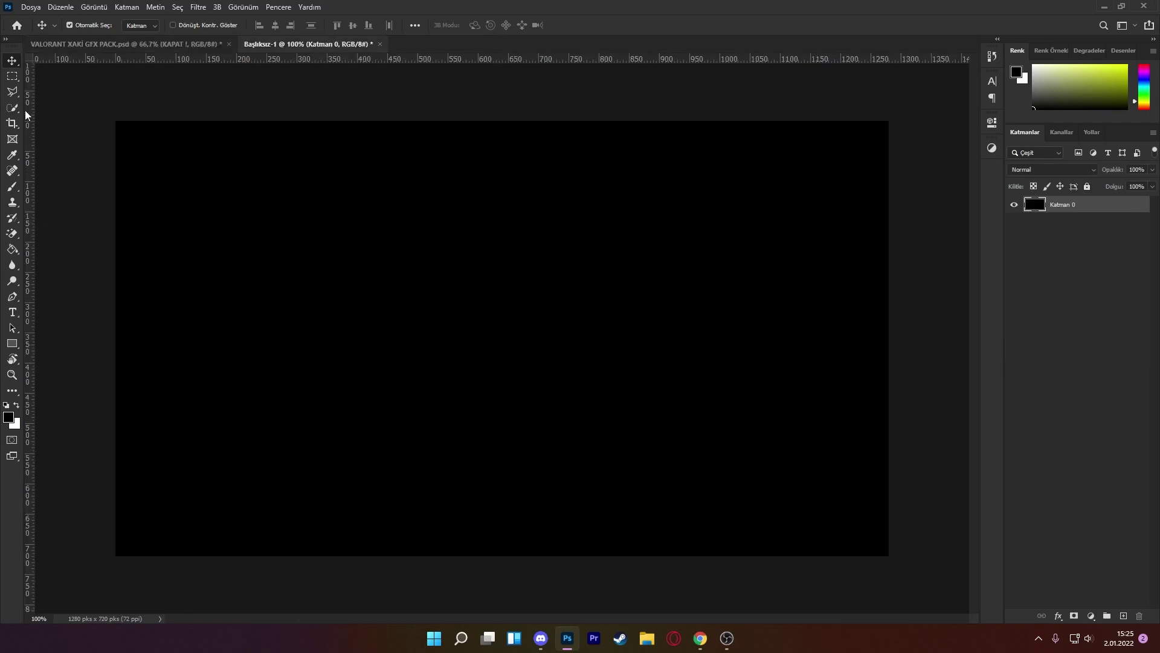
pyautogui.click(1124, 615)
pyautogui.click(13, 77)
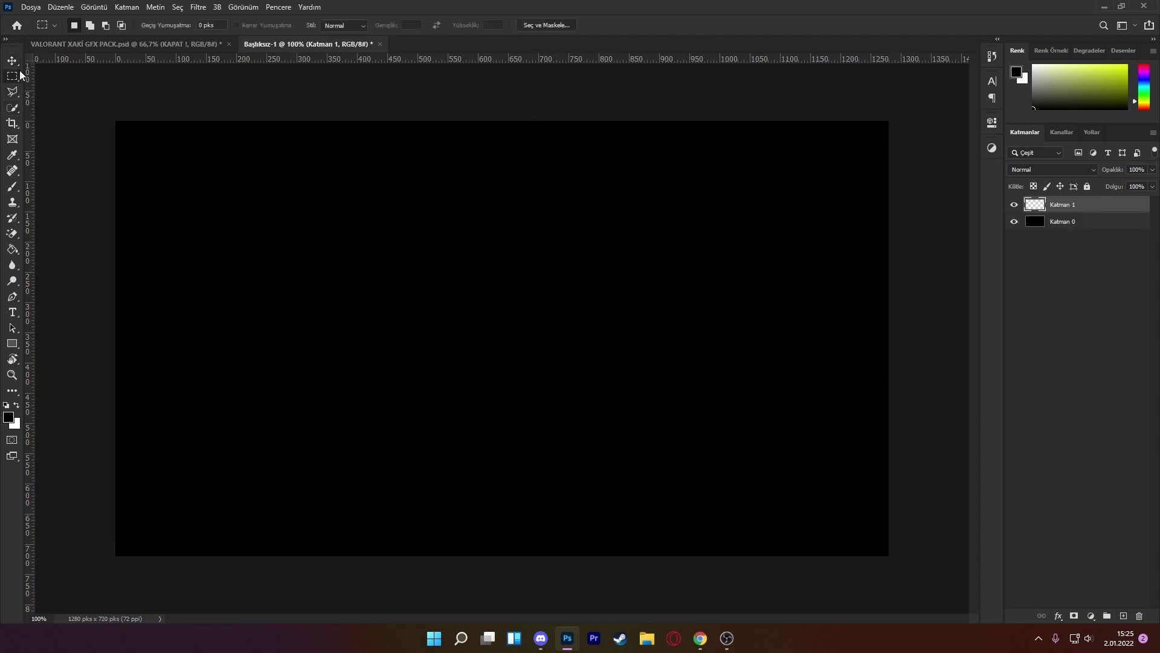
pyautogui.moveTo(453, 121)
pyautogui.mouseDown()
pyautogui.moveTo(474, 200)
pyautogui.moveTo(459, 590)
pyautogui.mouseUp()
pyautogui.click(1033, 65)
pyautogui.press('g')
pyautogui.click(463, 284)
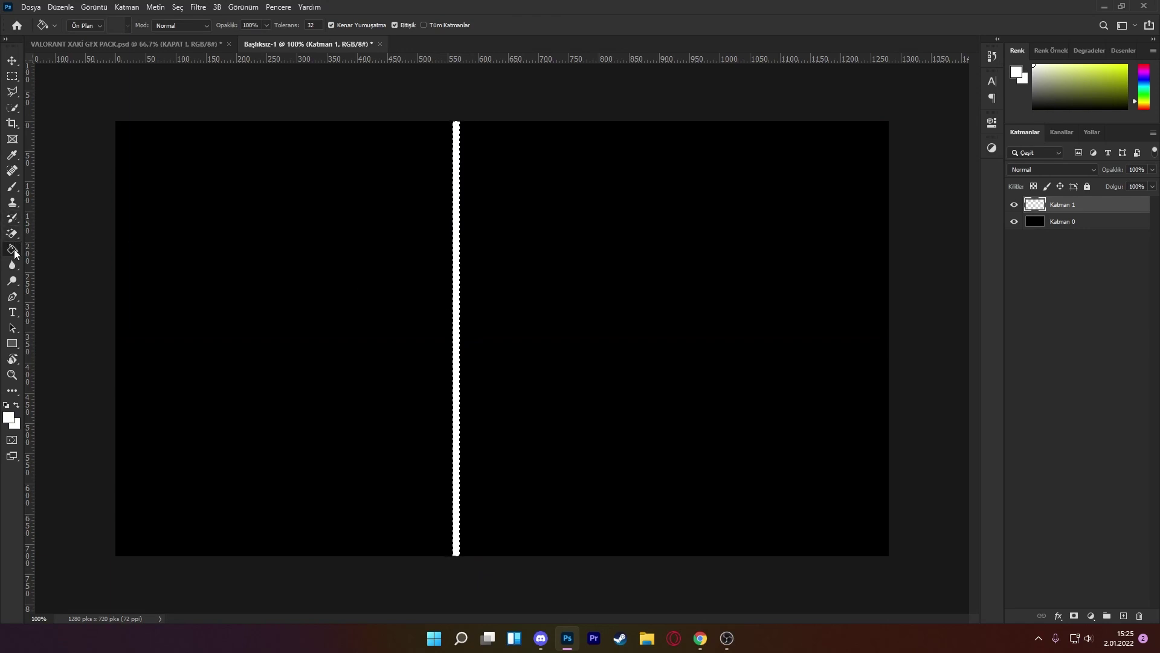
# - Deselect the stripe and move it to the horizontal centre of the canvas at X 640 px
pyautogui.hotkey('ctrl', 'd')
pyautogui.hotkey('ctrl', 't')
pyautogui.moveTo(460, 319)
pyautogui.mouseDown()
pyautogui.moveTo(547, 318)
pyautogui.moveTo(507, 315)
pyautogui.mouseUp()
pyautogui.press('Return')
pyautogui.press('g')
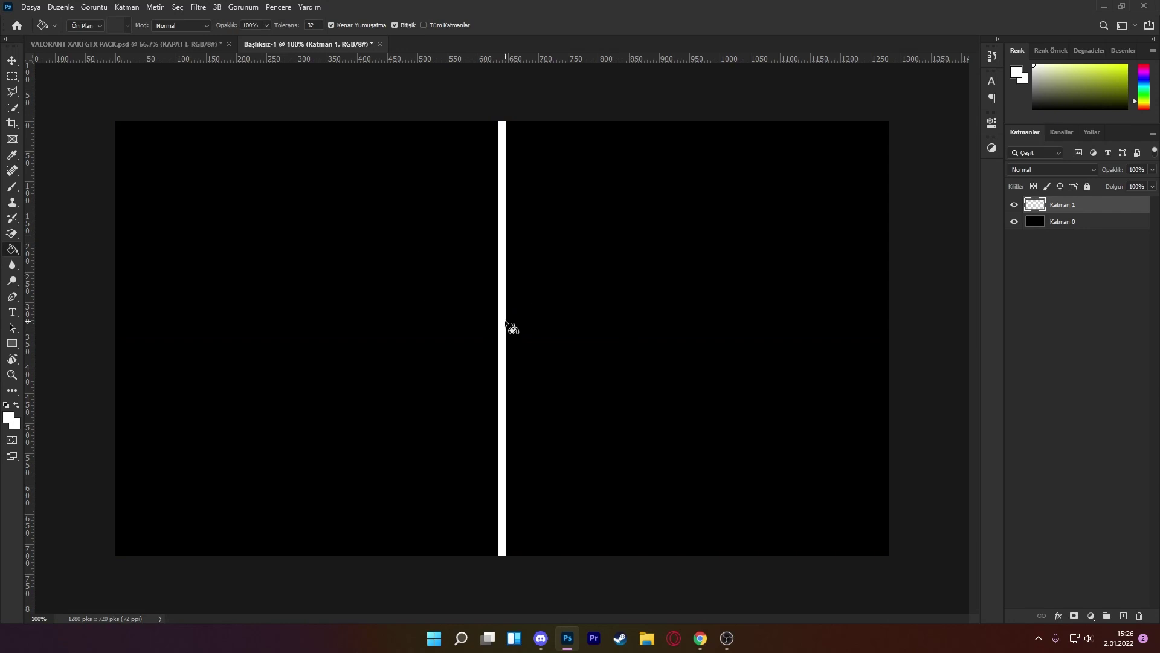
# - Try to narrow the centred white stripe from its right edge with Free Transform
pyautogui.hotkey('ctrl', 't')
pyautogui.scroll(5, 490, 339)
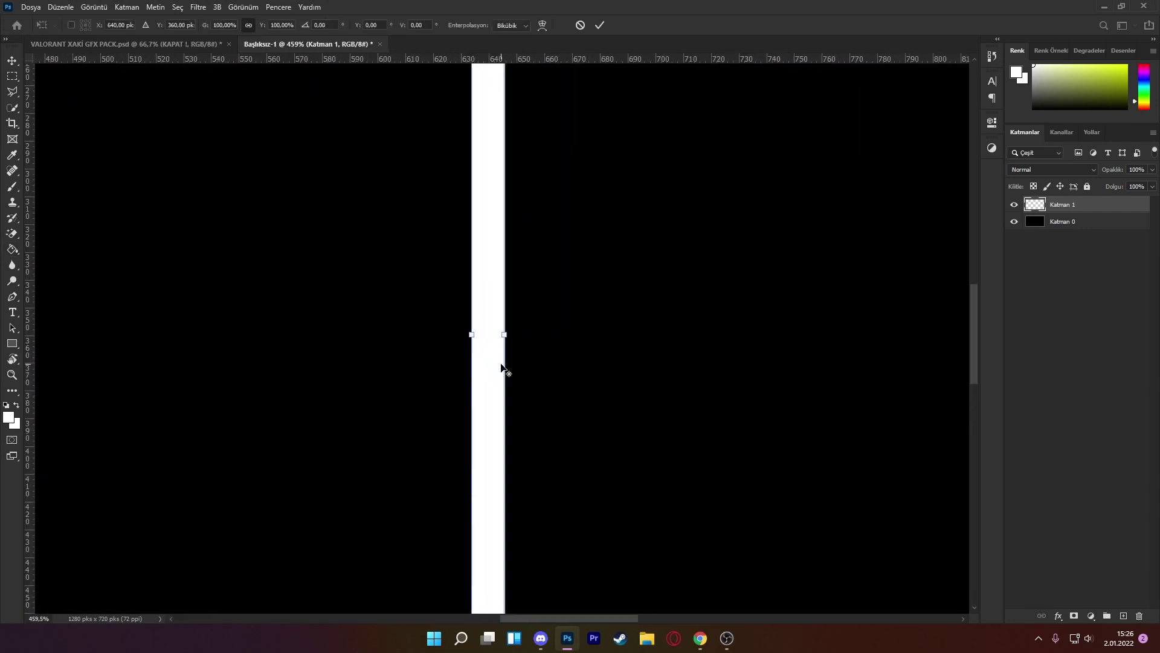
pyautogui.moveTo(505, 335); pyautogui.dragTo(488, 335)
pyautogui.scroll(-5, 502, 339)
pyautogui.scroll(2, 503, 345)
pyautogui.press('Return')
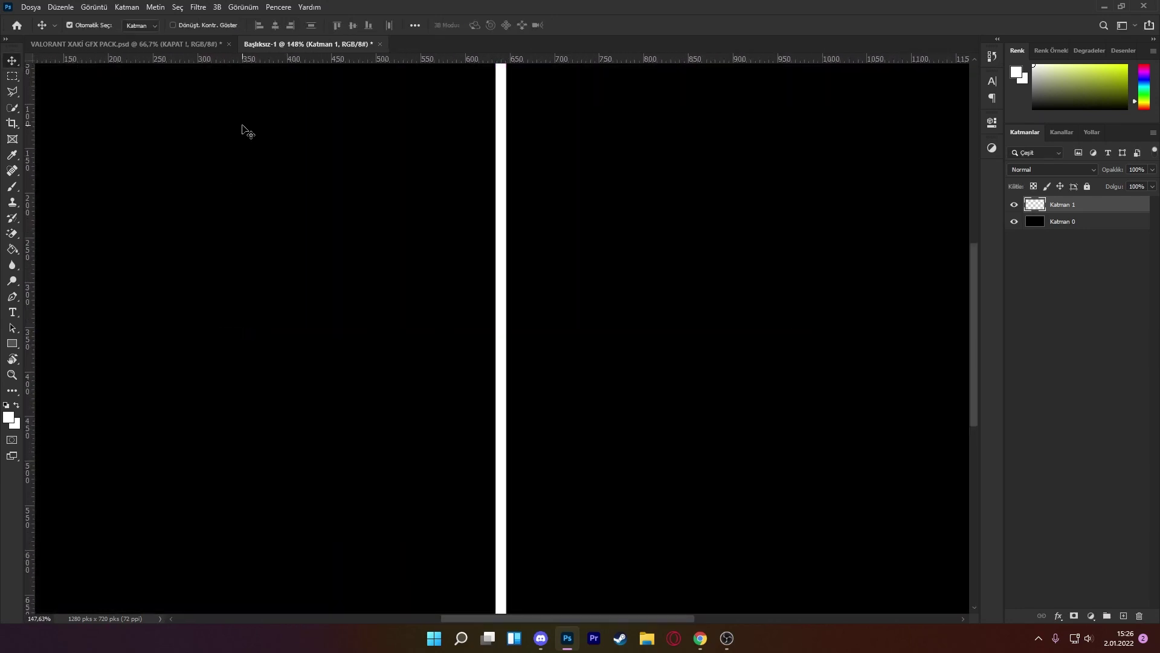
pyautogui.scroll(-3, 290, 181)
pyautogui.scroll(1, 489, 197)
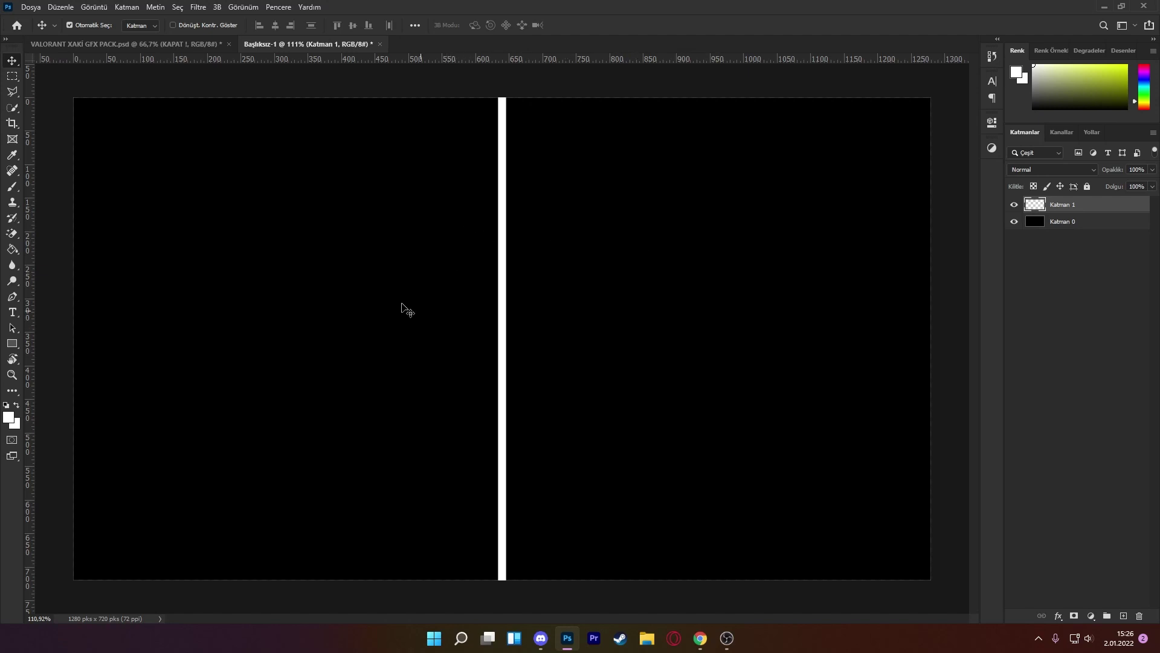
pyautogui.scroll(-1, 769, 310)
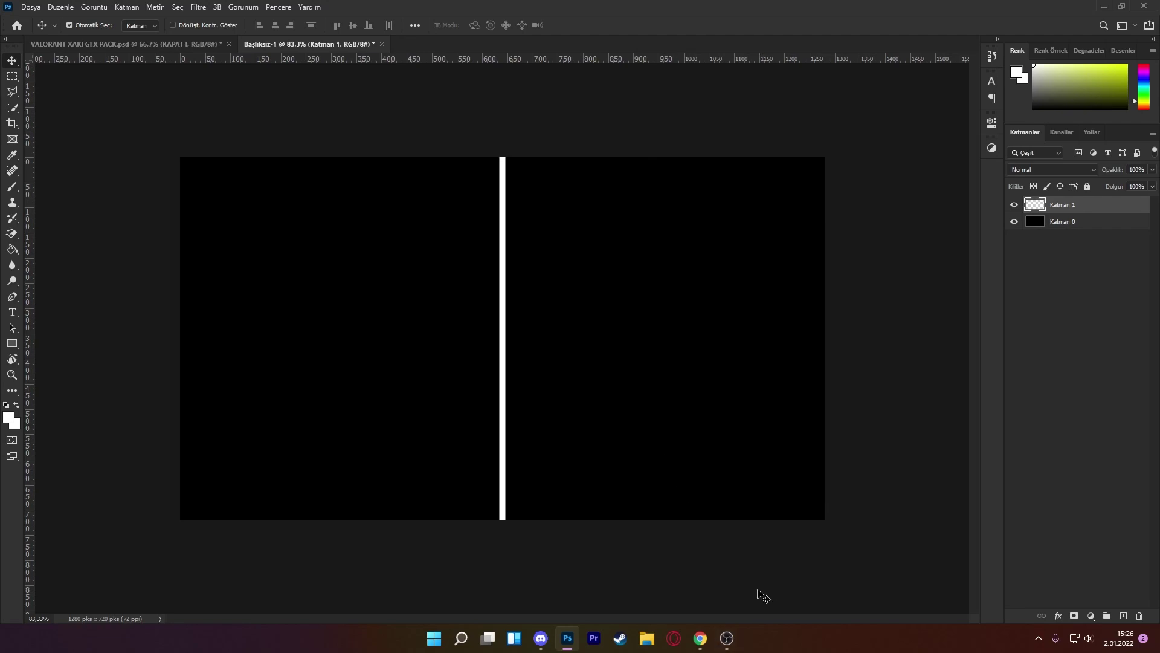
# - Switch to Chrome and save the Neon artwork from the "valorant neon" image results to the desktop as Neon-Valorant-details
pyautogui.click(700, 638)
pyautogui.scroll(-1, 469, 313)
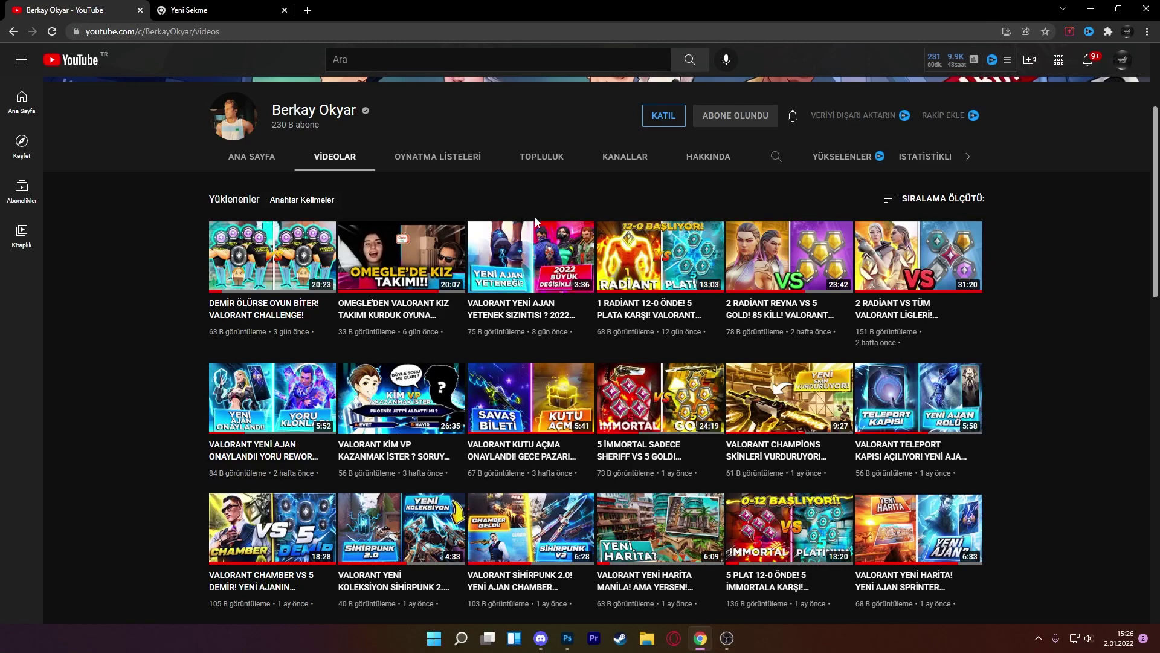
pyautogui.click(199, 9)
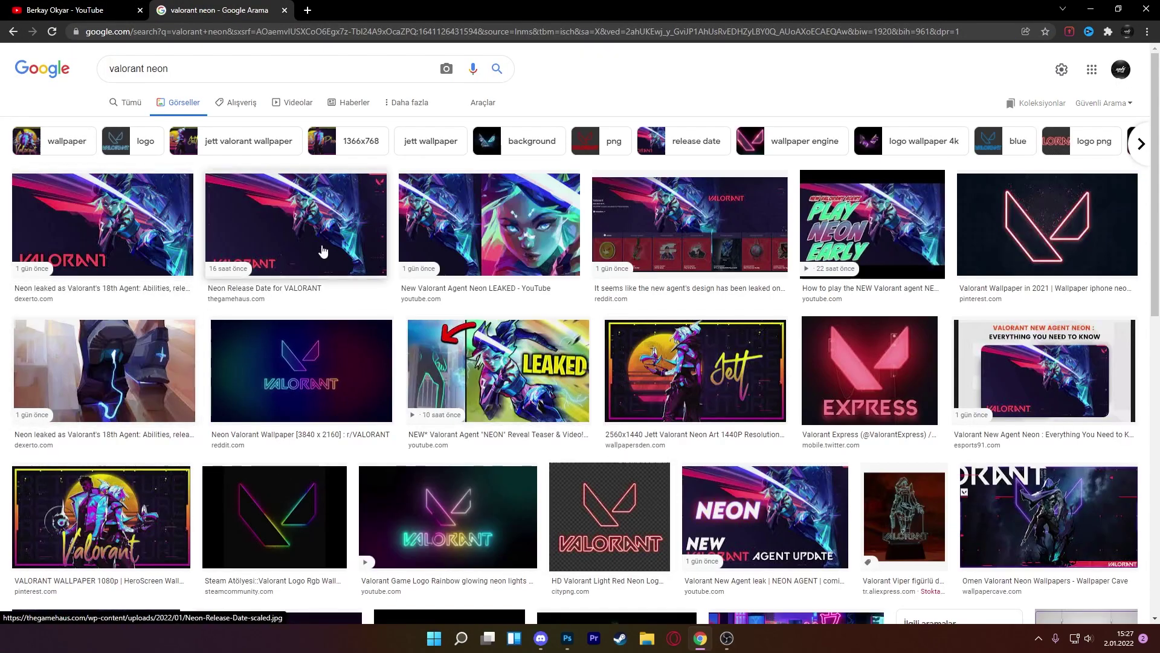
pyautogui.moveTo(119, 392)
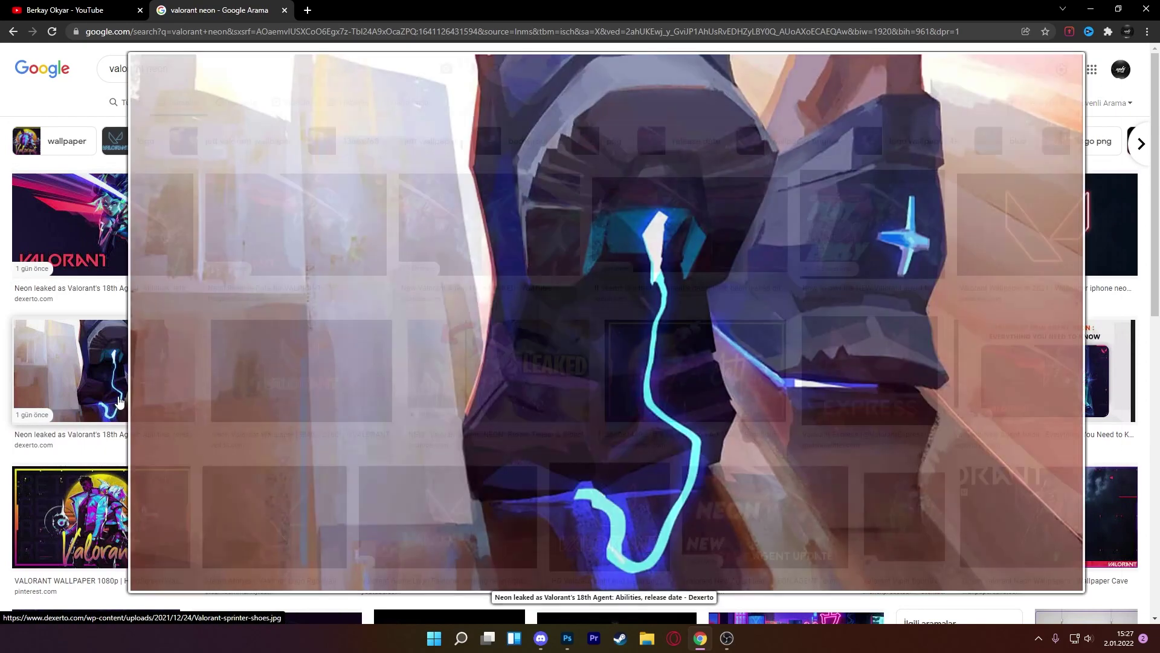
pyautogui.moveTo(121, 241)
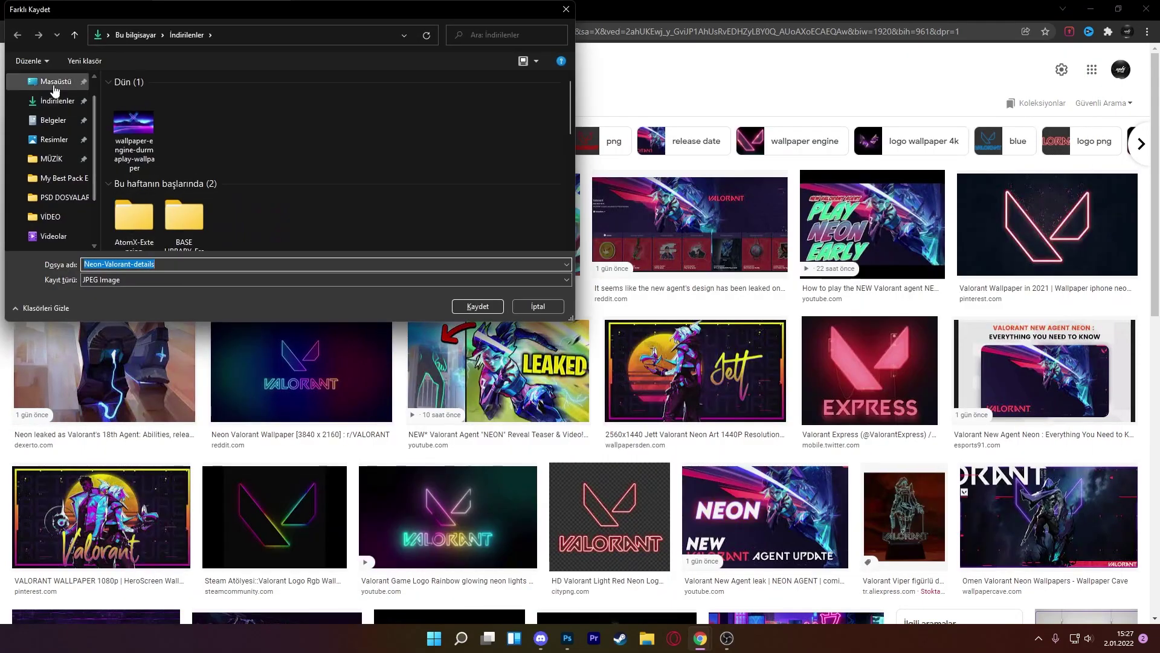
pyautogui.click(72, 82)
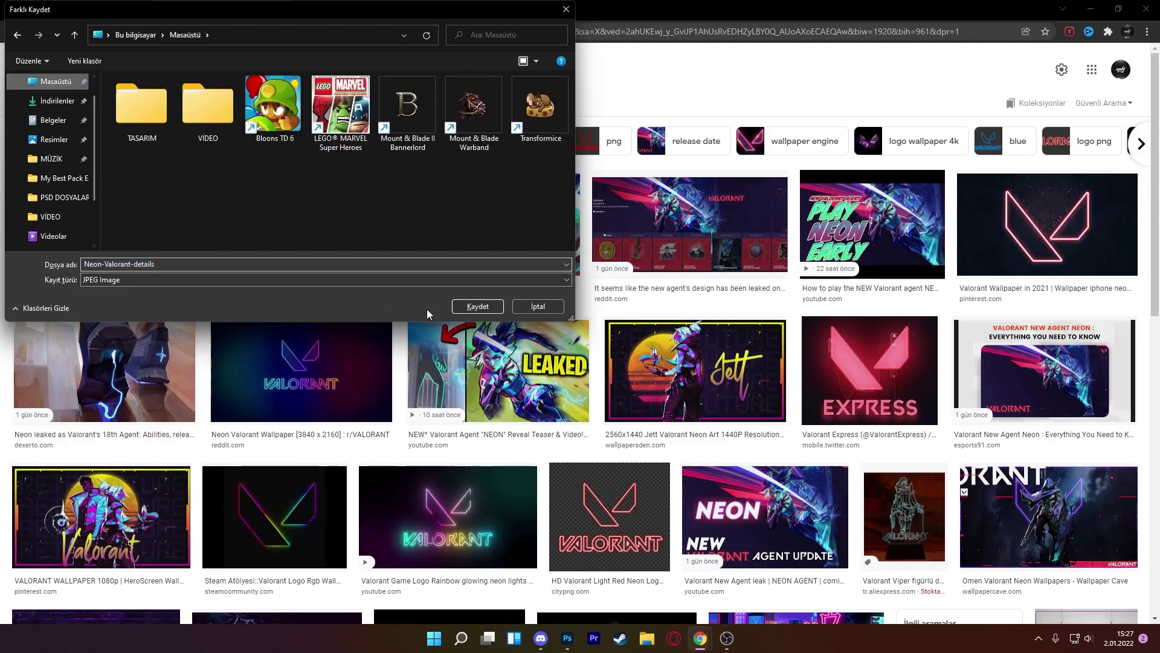
pyautogui.press('Return')
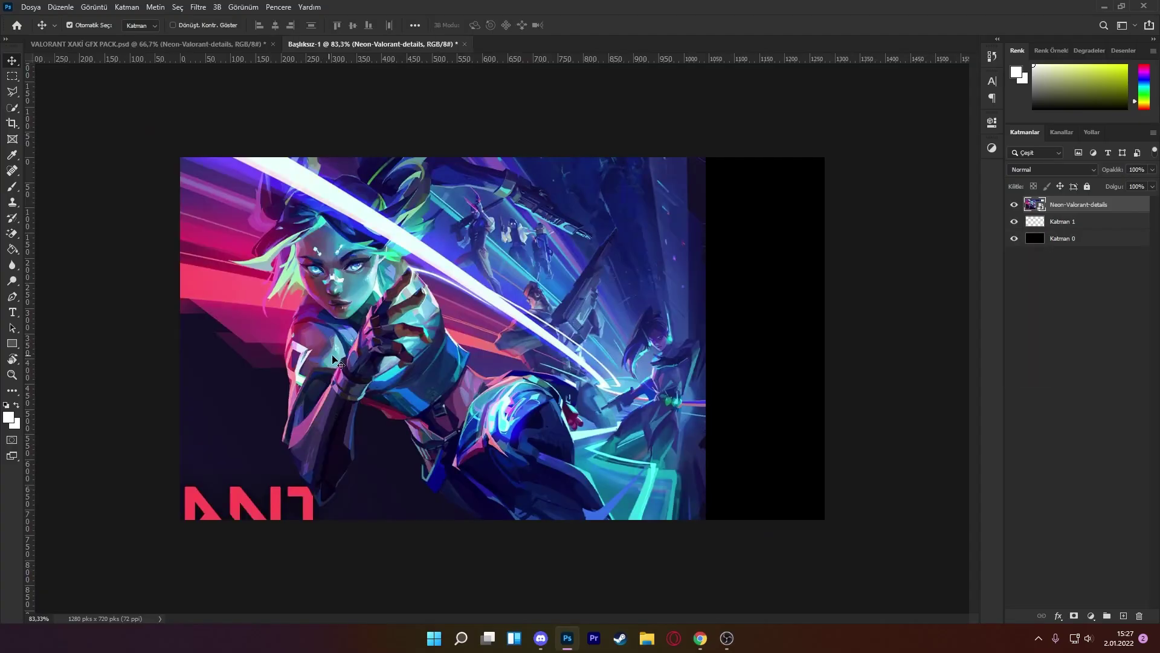
# - Move the Neon-Valorant-details layer beneath the white stripe layer and scale the image to 72.18%
pyautogui.moveTo(1095, 206); pyautogui.dragTo(1099, 232)
pyautogui.hotkey('ctrl', 't')
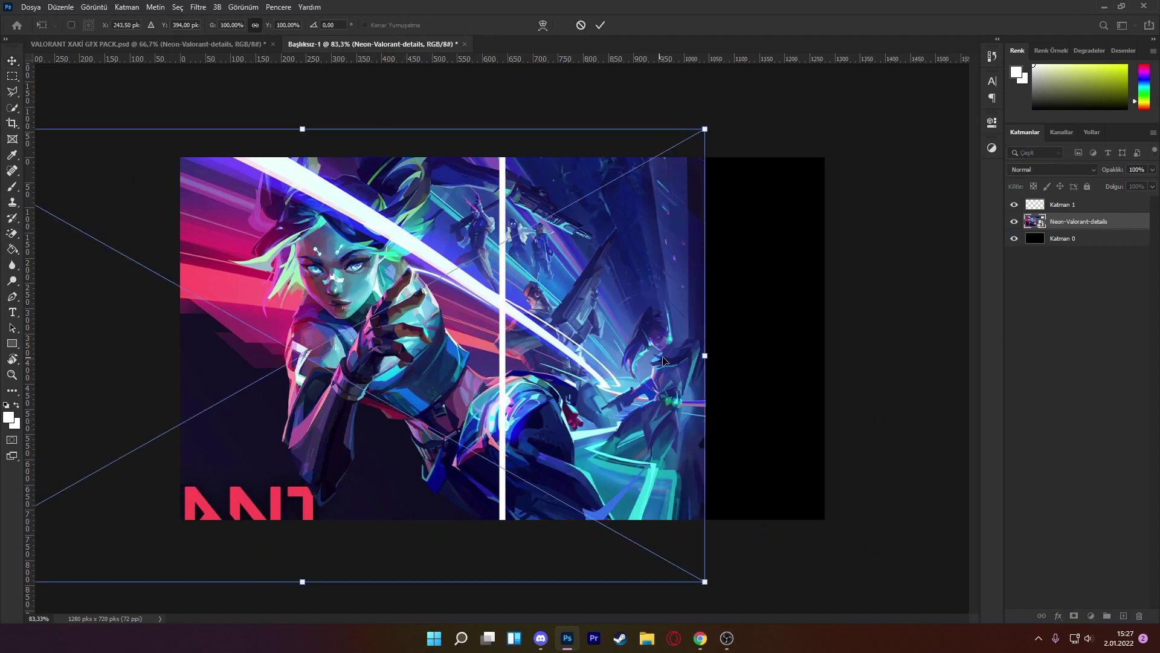
pyautogui.moveTo(707, 355); pyautogui.dragTo(481, 347)
pyautogui.moveTo(382, 366); pyautogui.dragTo(408, 313)
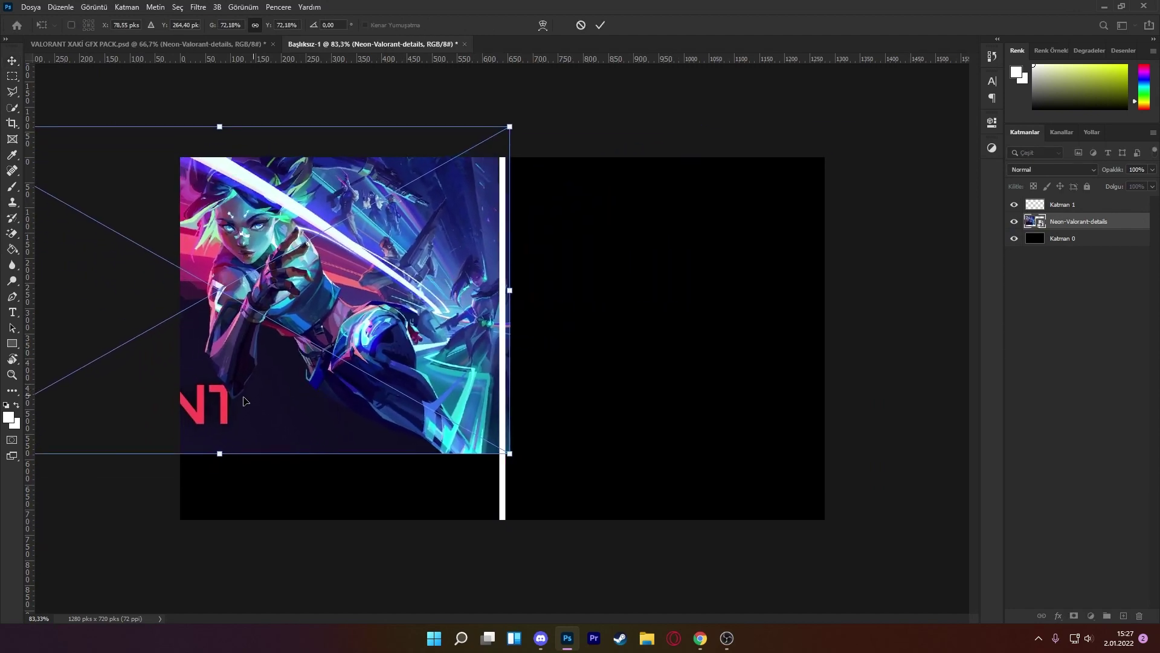
pyautogui.moveTo(332, 381); pyautogui.dragTo(458, 351)
# - Try the Neon image flipped horizontally and shifted across the canvas, and flip it back
pyautogui.rightClick(459, 350)
pyautogui.click(497, 535)
pyautogui.moveTo(530, 362); pyautogui.dragTo(623, 367)
pyautogui.rightClick(523, 337)
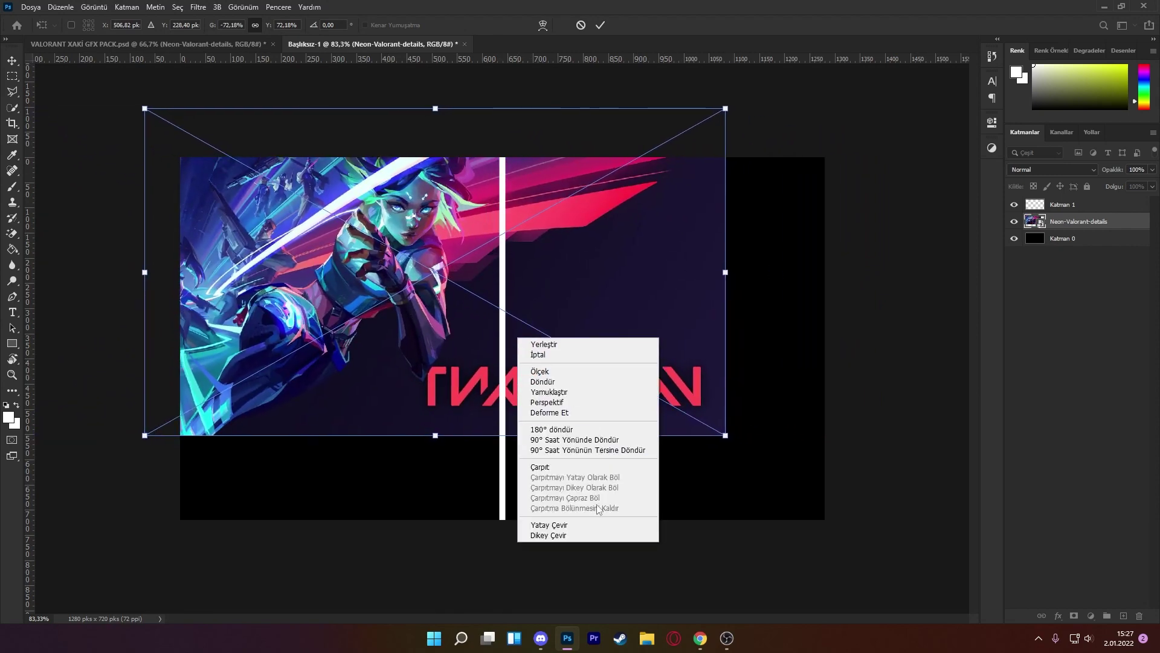
pyautogui.click(589, 522)
# - Position the Neon image at about X 738, Y 238 px so the character sits right of the stripe
pyautogui.moveTo(519, 339); pyautogui.dragTo(629, 344)
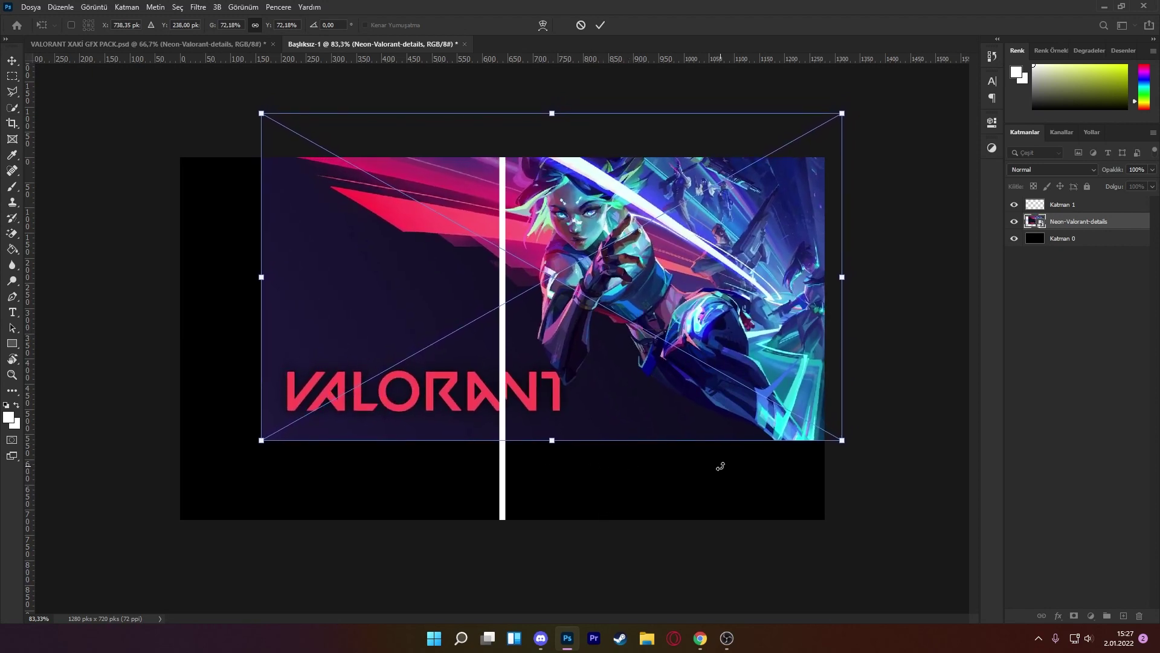
pyautogui.press('Return')
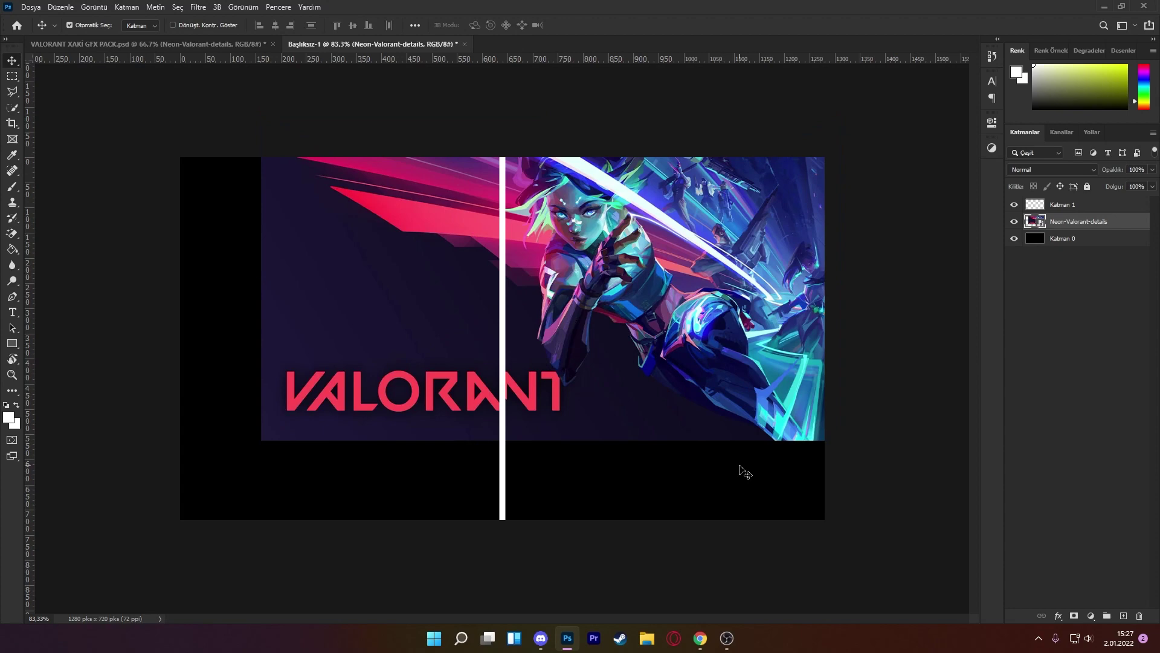
# - Rasterize the Neon-Valorant-details layer and delete the part of the image lying left of the stripe
pyautogui.press('m')
pyautogui.moveTo(247, 157); pyautogui.dragTo(503, 456)
pyautogui.press('Delete')
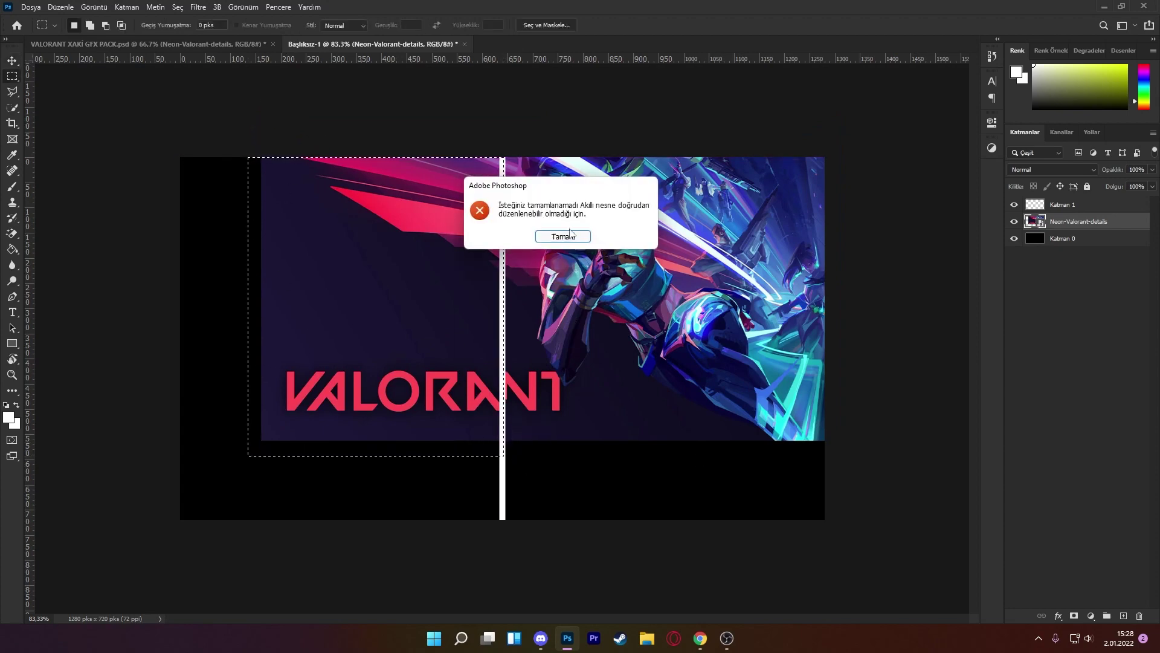
pyautogui.press('Return')
pyautogui.rightClick(1130, 224)
pyautogui.click(1050, 324)
pyautogui.press('Delete')
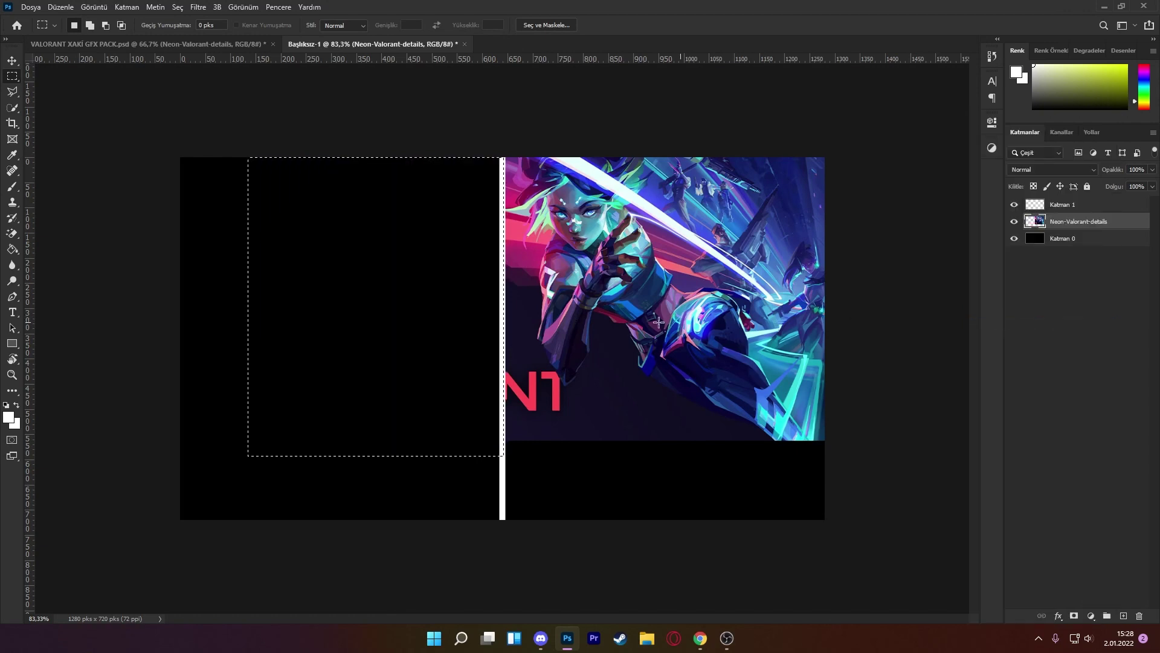
pyautogui.hotkey('ctrl', 'd')
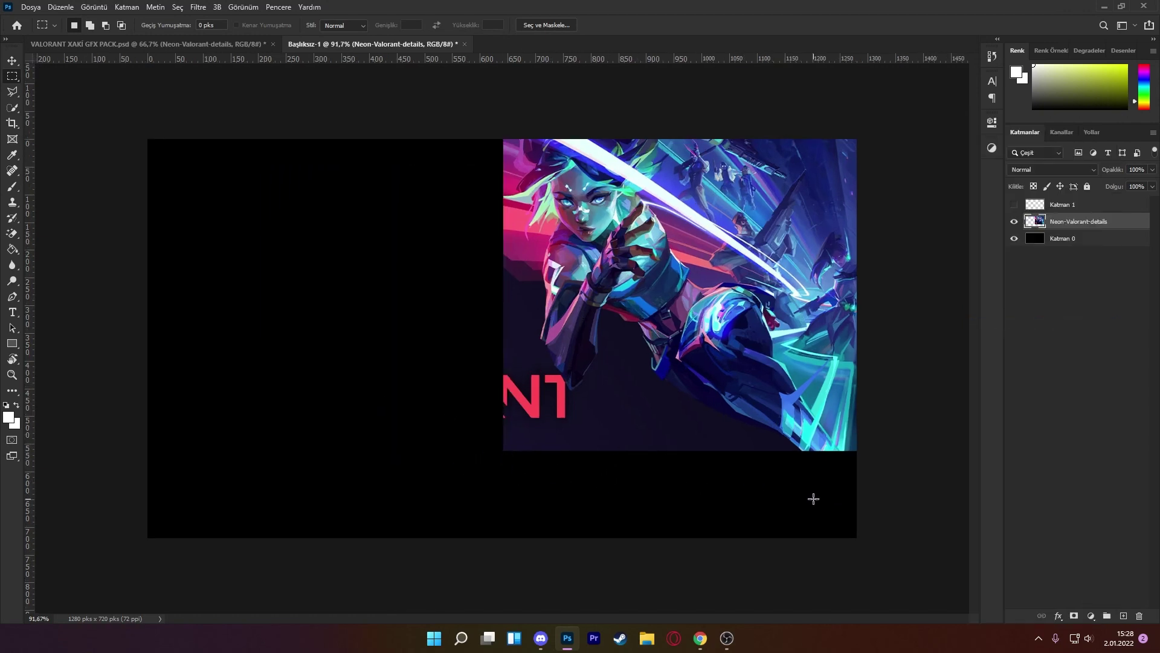
# - Replace the remaining red lettering below the character's arm with a Content-Aware fill at 100% opacity in Normal mode
pyautogui.scroll(5, 579, 492)
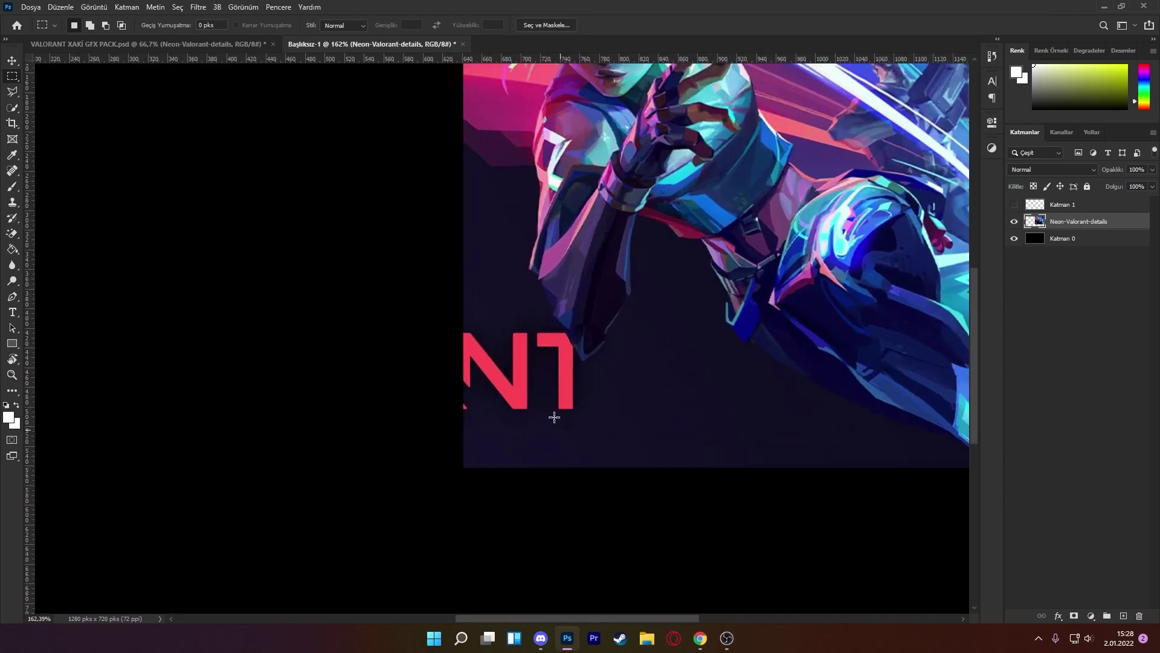
pyautogui.scroll(3, 526, 368)
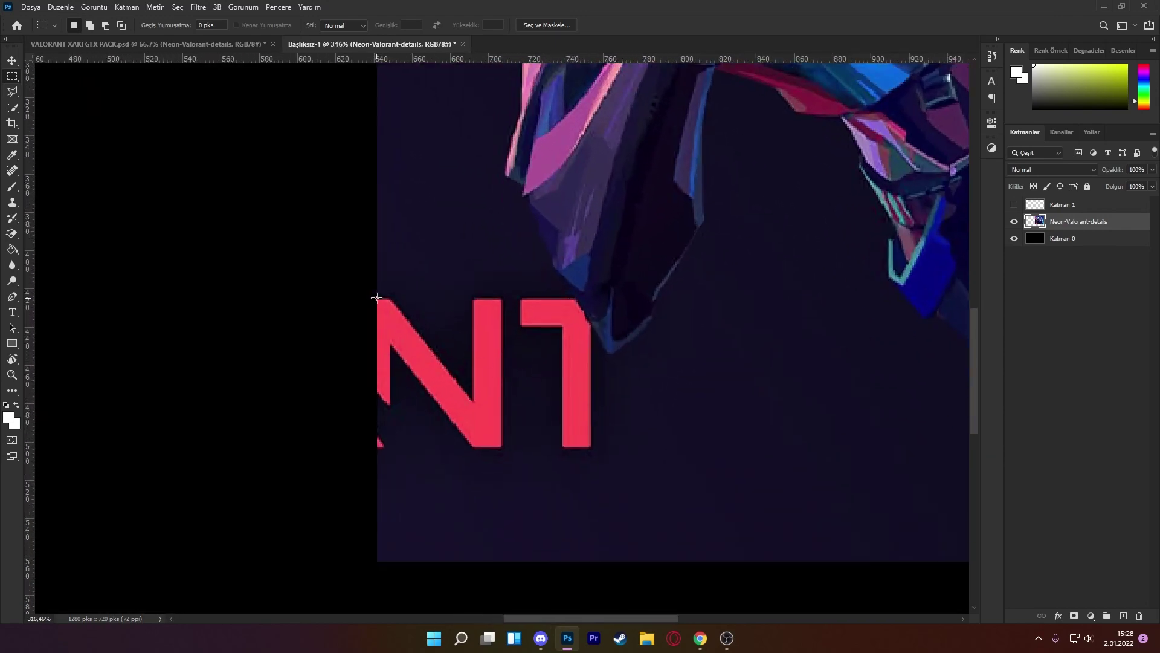
pyautogui.moveTo(375, 296); pyautogui.dragTo(598, 451)
pyautogui.press('Right')
pyautogui.press('Right')
pyautogui.hotkey('shift', 'BackSpace')
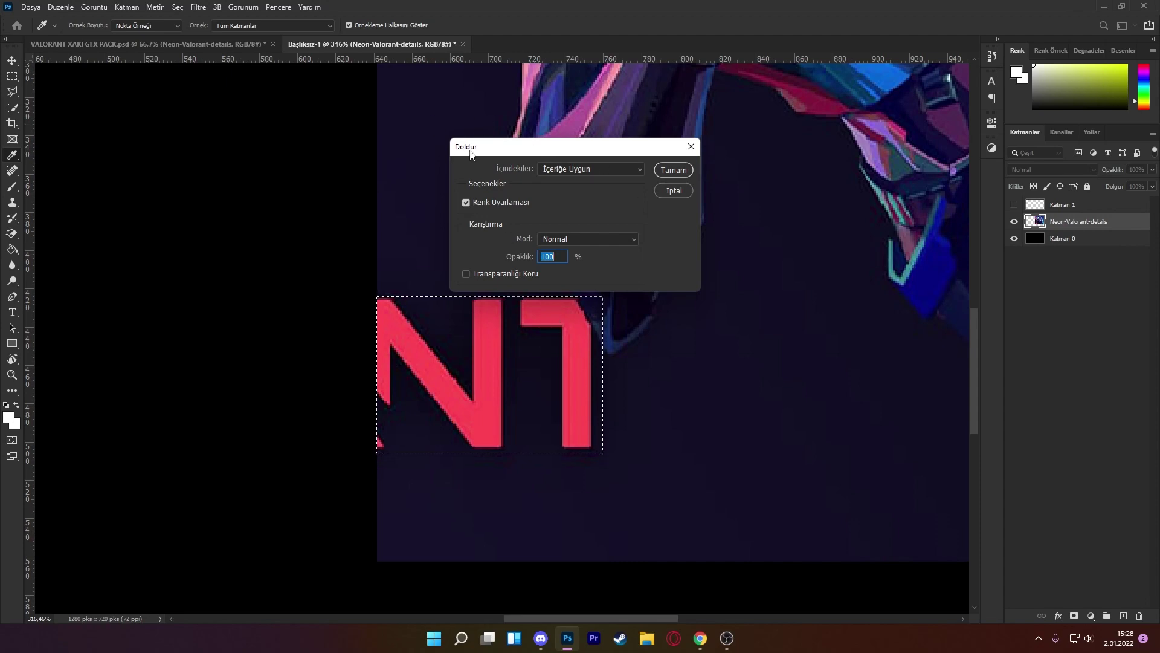
pyautogui.click(673, 171)
pyautogui.click(673, 170)
pyautogui.hotkey('ctrl', 'd')
pyautogui.scroll(-5, 639, 297)
pyautogui.scroll(-2, 639, 297)
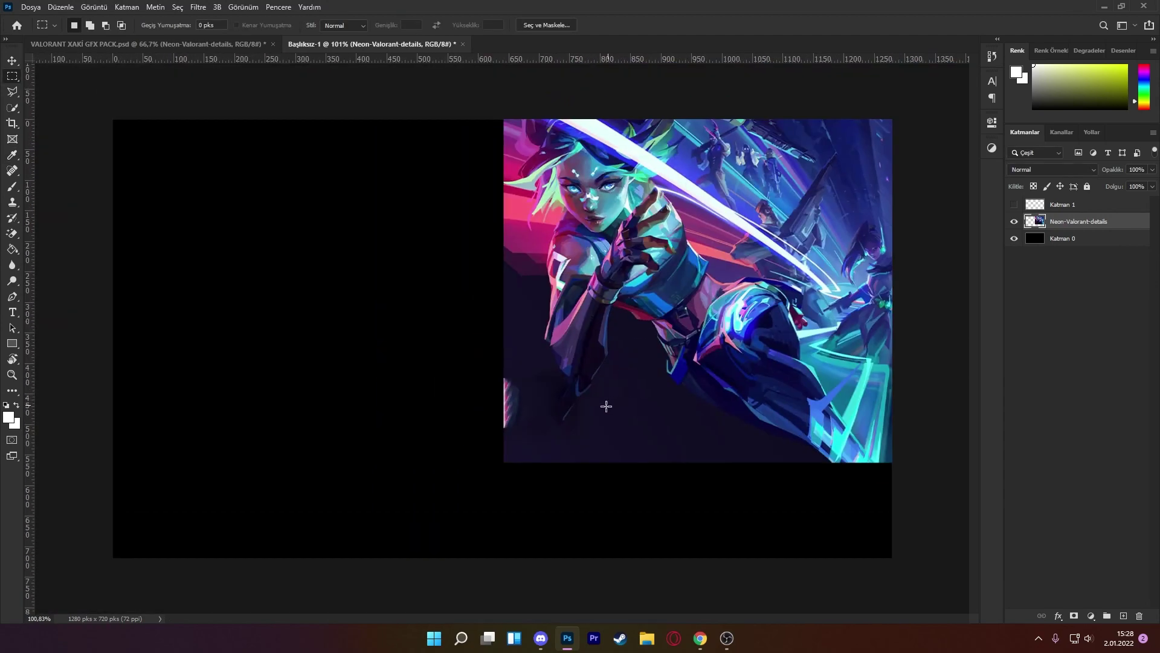
# - Apply a Content-Aware fill to the leftover pink patch at the left edge of the Neon image
pyautogui.scroll(2, 611, 404)
pyautogui.scroll(4, 625, 418)
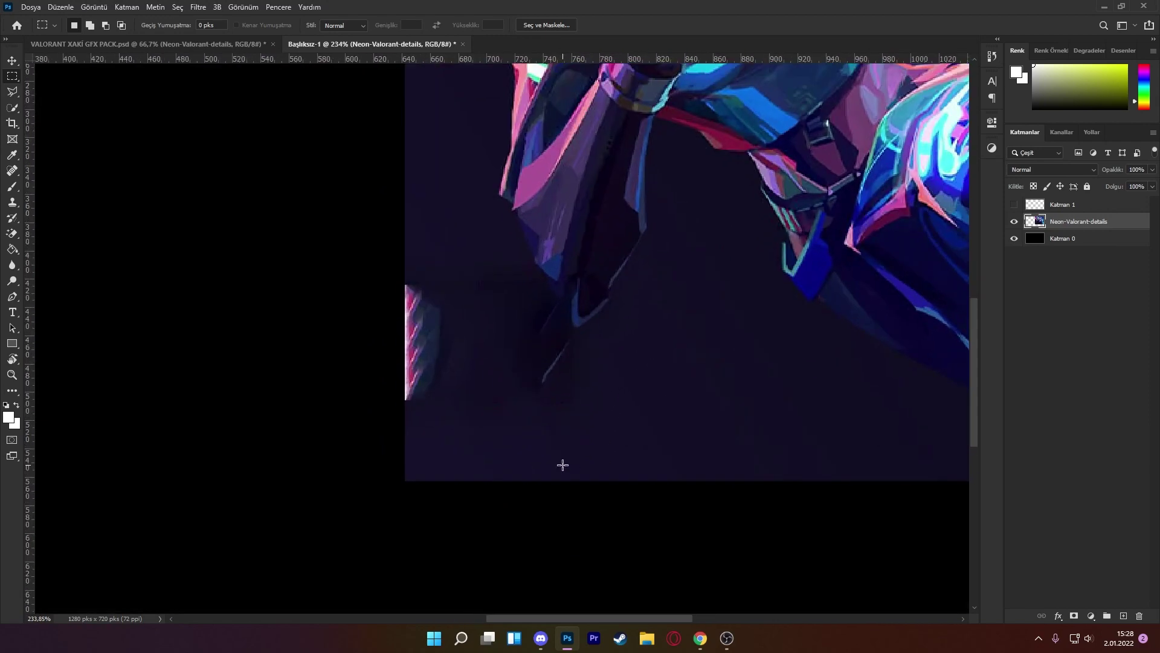
pyautogui.moveTo(372, 237); pyautogui.dragTo(422, 396)
pyautogui.hotkey('shift', 'F5')
pyautogui.press('Return')
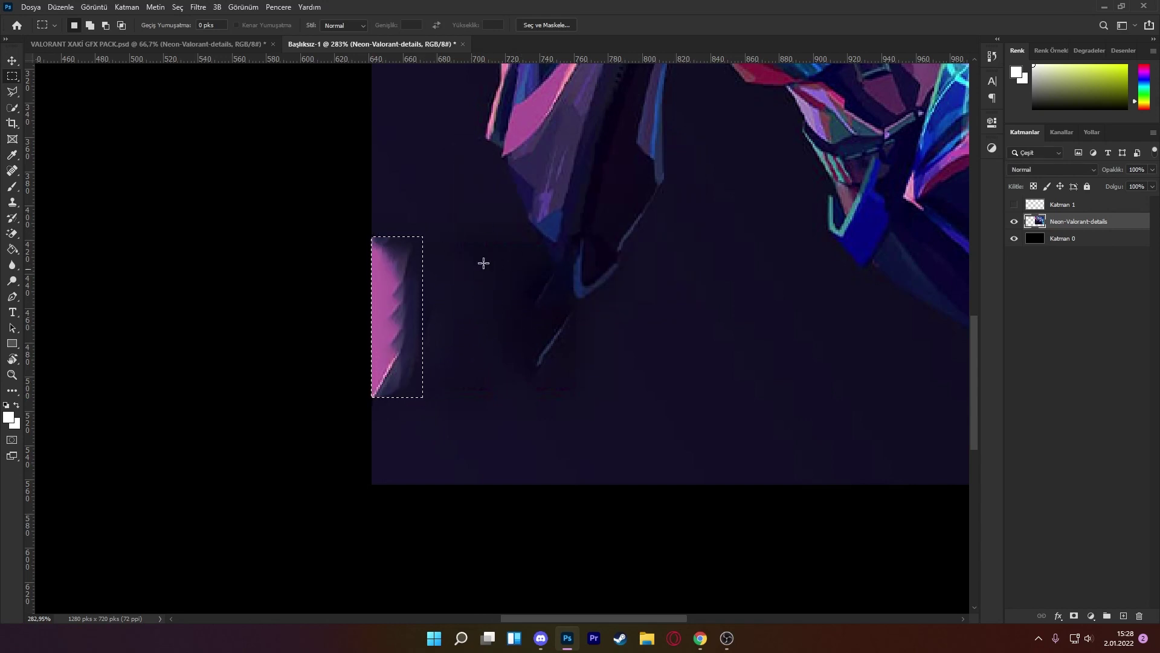
# - Clear the selection around the pink patch and reset the foreground and background colours to black and white
pyautogui.hotkey('ctrl', 'd')
pyautogui.scroll(-3, 478, 389)
pyautogui.hotkey('ctrl', 'shift', 'd')
pyautogui.press('d')
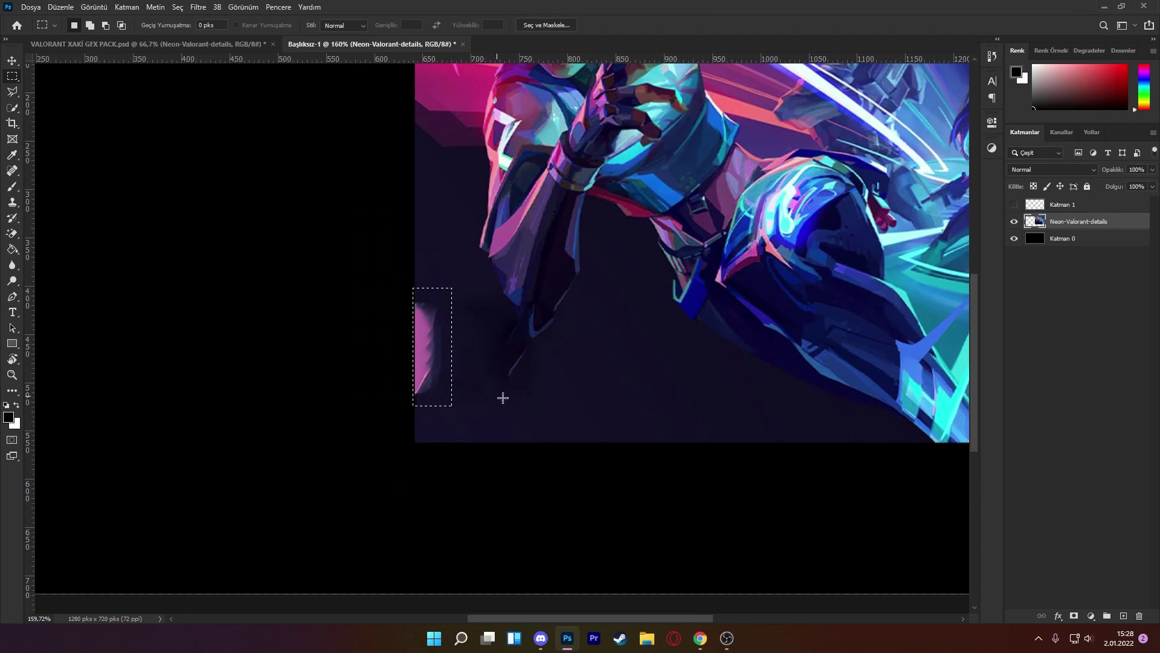
pyautogui.hotkey('ctrl', 'd')
pyautogui.scroll(-3, 609, 372)
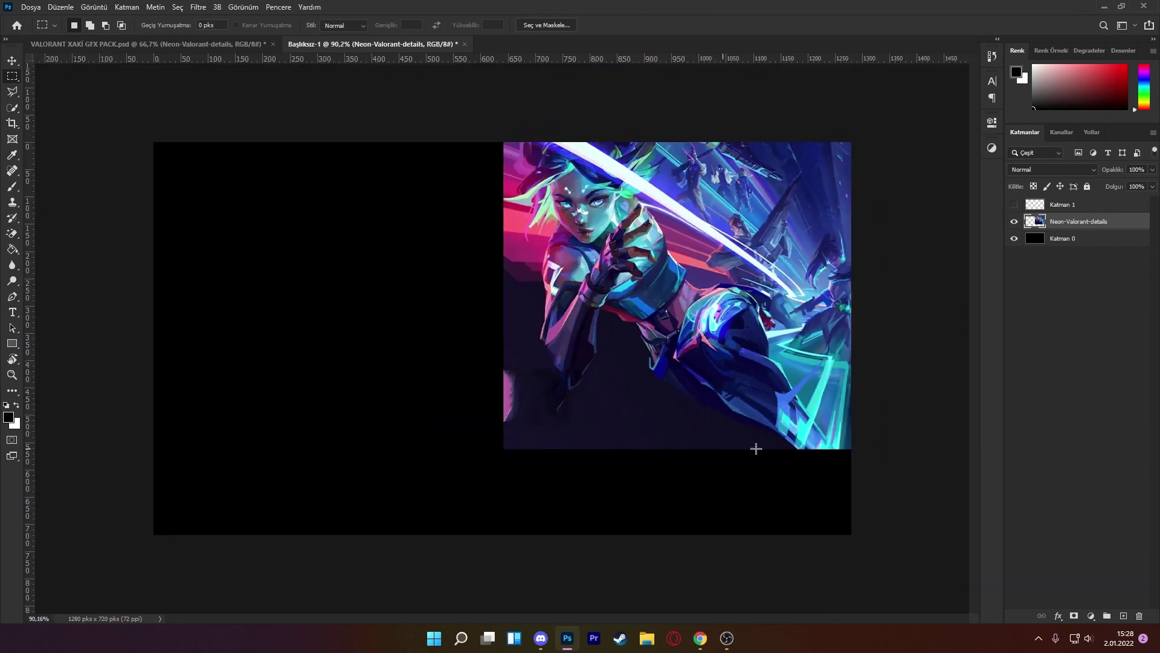
# - Try to extend the Neon artwork into the empty strip beneath it with a Content-Aware fill
pyautogui.moveTo(504, 444); pyautogui.dragTo(892, 575)
pyautogui.hotkey('shift', 'BackSpace')
pyautogui.press('Return')
pyautogui.hotkey('ctrl', 'd')
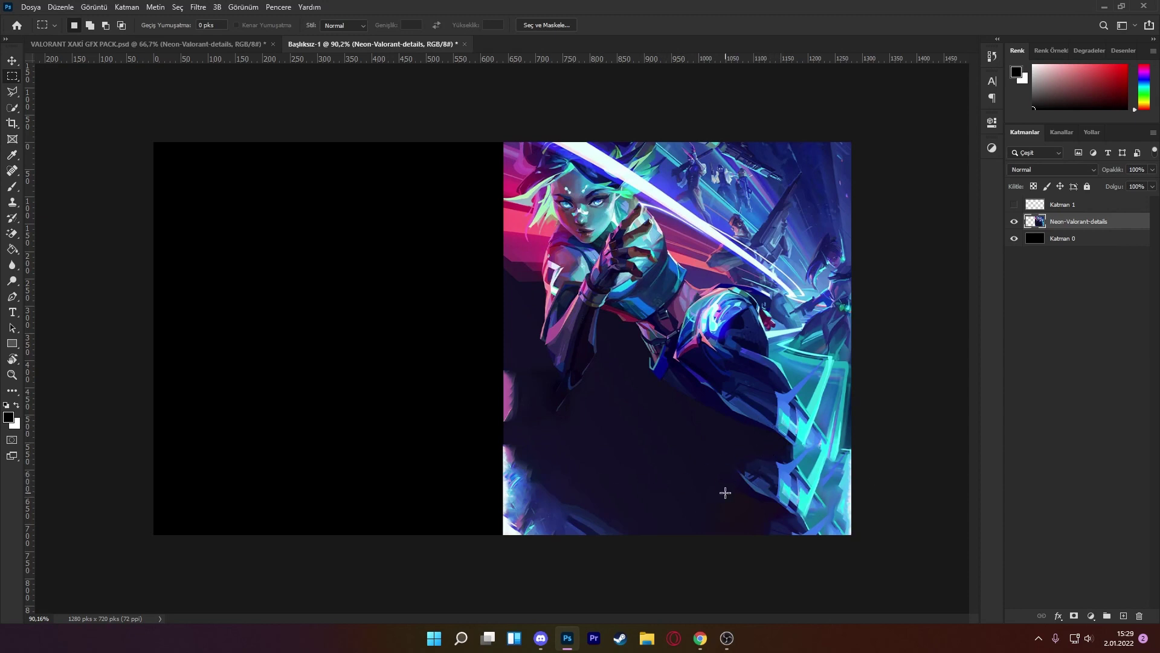
# - Undo the Content-Aware fill beneath the Neon artwork and discard the trial selections around the character's lower body
pyautogui.moveTo(519, 380); pyautogui.dragTo(819, 513)
pyautogui.moveTo(818, 512); pyautogui.dragTo(819, 513)
pyautogui.click(699, 448)
pyautogui.scroll(-1, 656, 423)
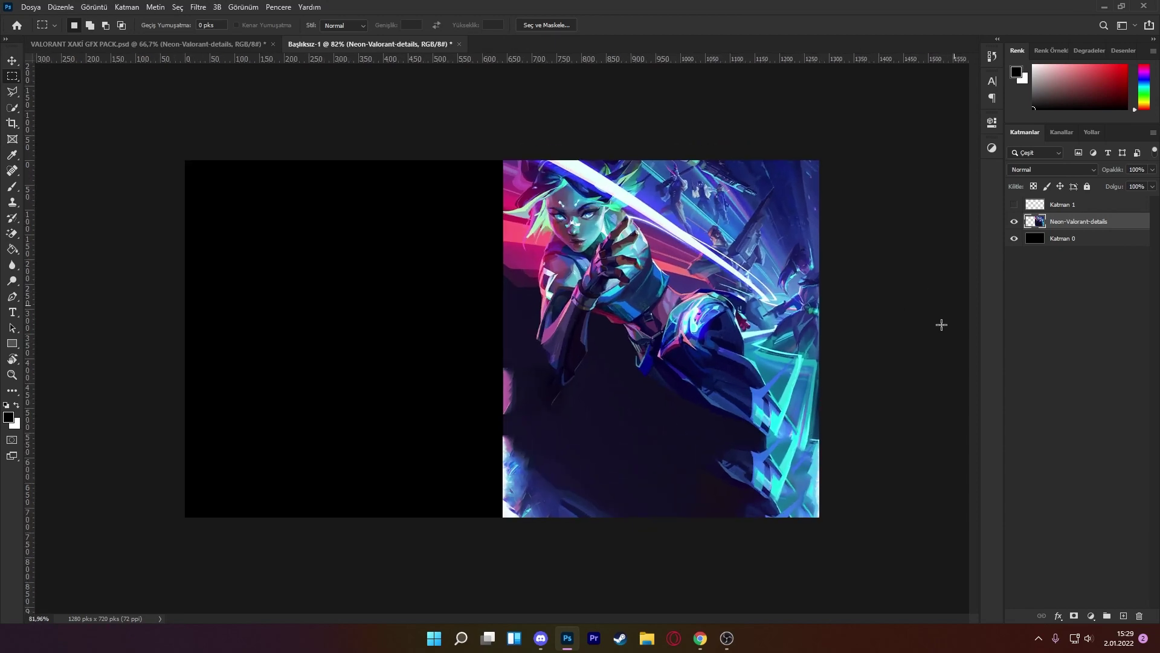
pyautogui.hotkey('ctrl', 'shift', 'd')
pyautogui.hotkey('ctrl', 'x')
pyautogui.moveTo(523, 348); pyautogui.dragTo(787, 481)
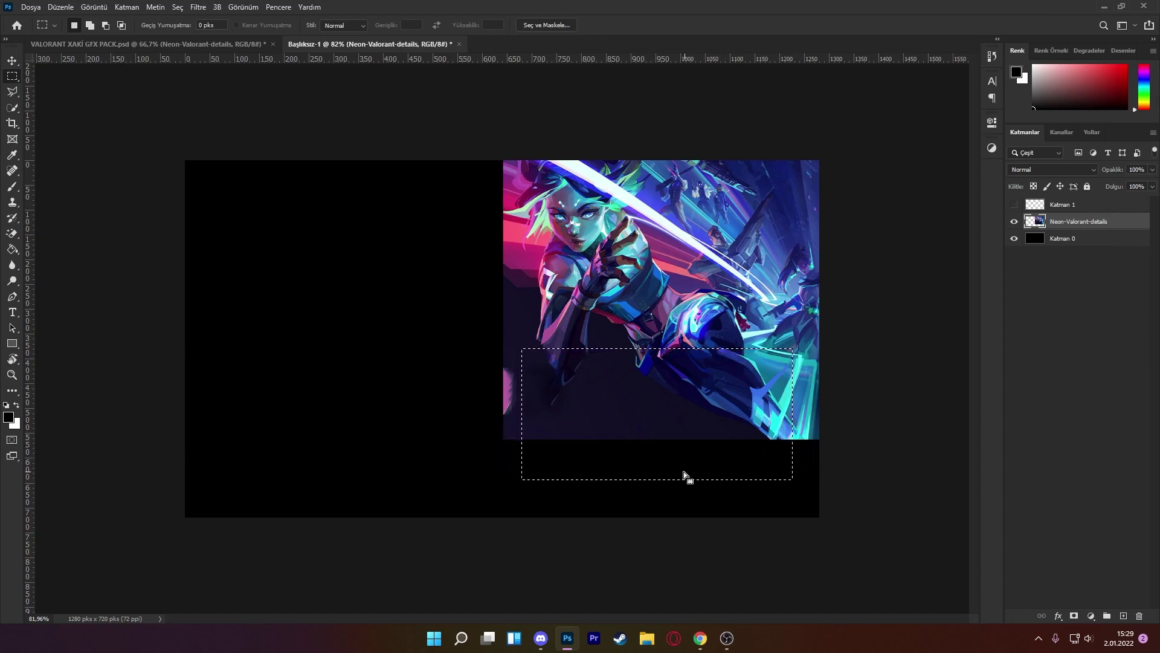
pyautogui.click(657, 427)
# - Fill the empty strip below the Neon artwork down to the canvas edge with Content-Aware and show the Katman 1 stripe layer
pyautogui.moveTo(504, 426); pyautogui.dragTo(856, 566)
pyautogui.hotkey('shift', 'F5')
pyautogui.press('Return')
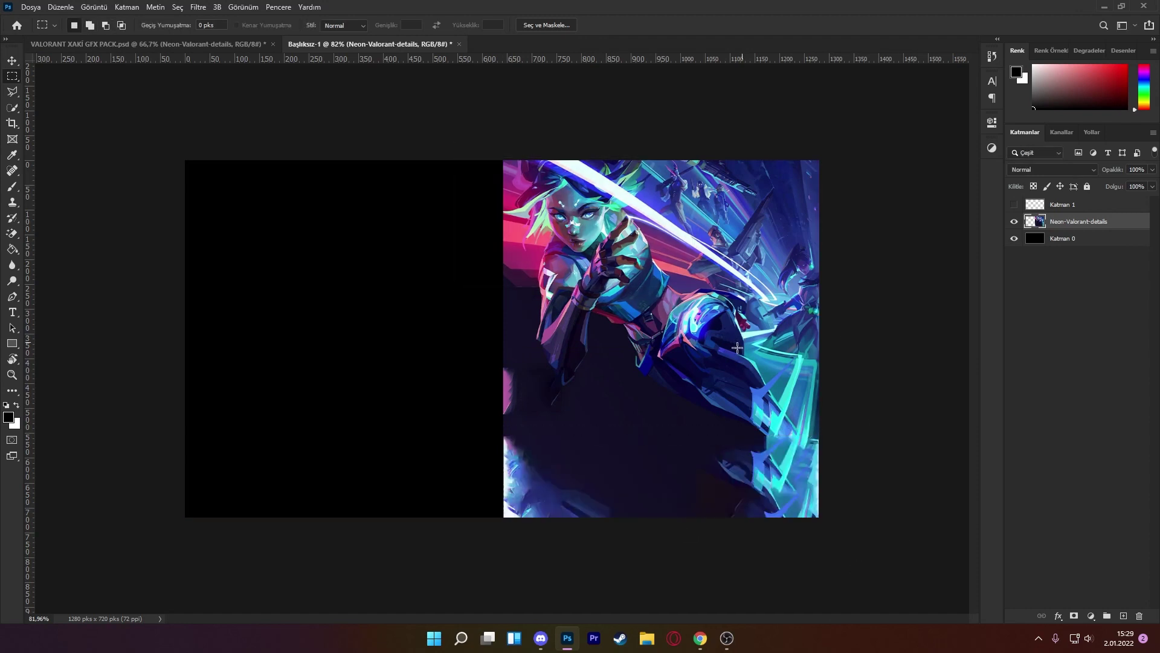
pyautogui.scroll(3, 530, 449)
pyautogui.scroll(-3, 530, 450)
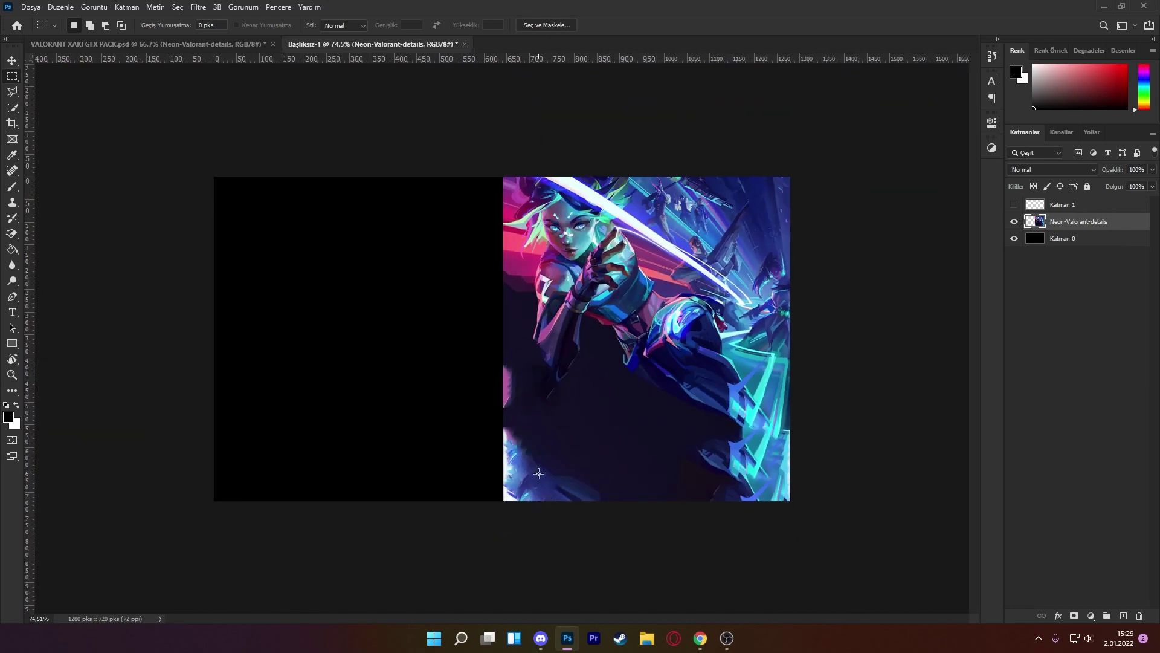
pyautogui.scroll(2, 541, 492)
pyautogui.click(1014, 204)
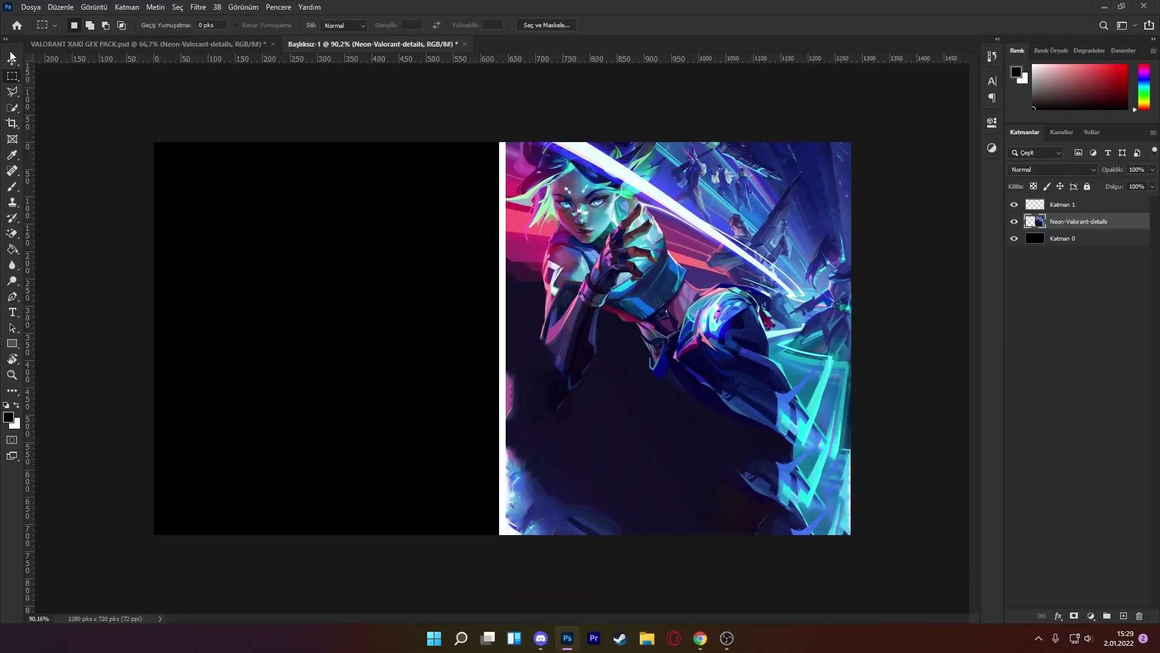
# - In VALORANT XAKİ GFX PACK.psd, hide the Neon-Valorant-details layer and expand the WALLPAPER group
pyautogui.click(11, 60)
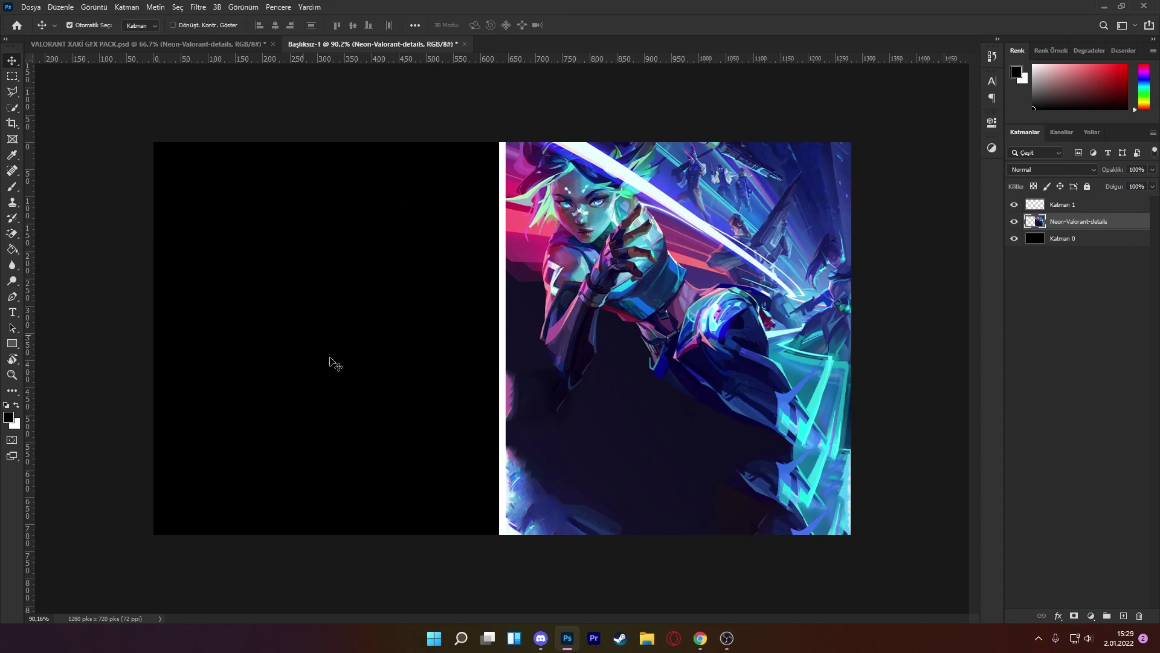
pyautogui.moveTo(396, 286); pyautogui.dragTo(351, 73)
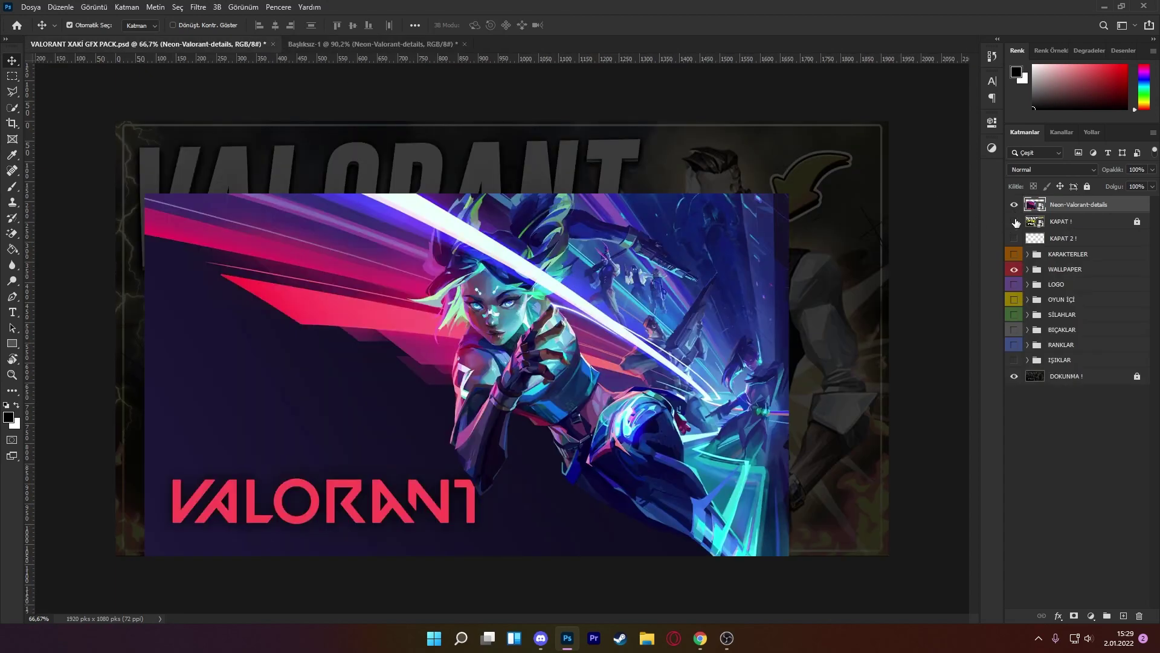
pyautogui.click(1014, 208)
pyautogui.click(1027, 270)
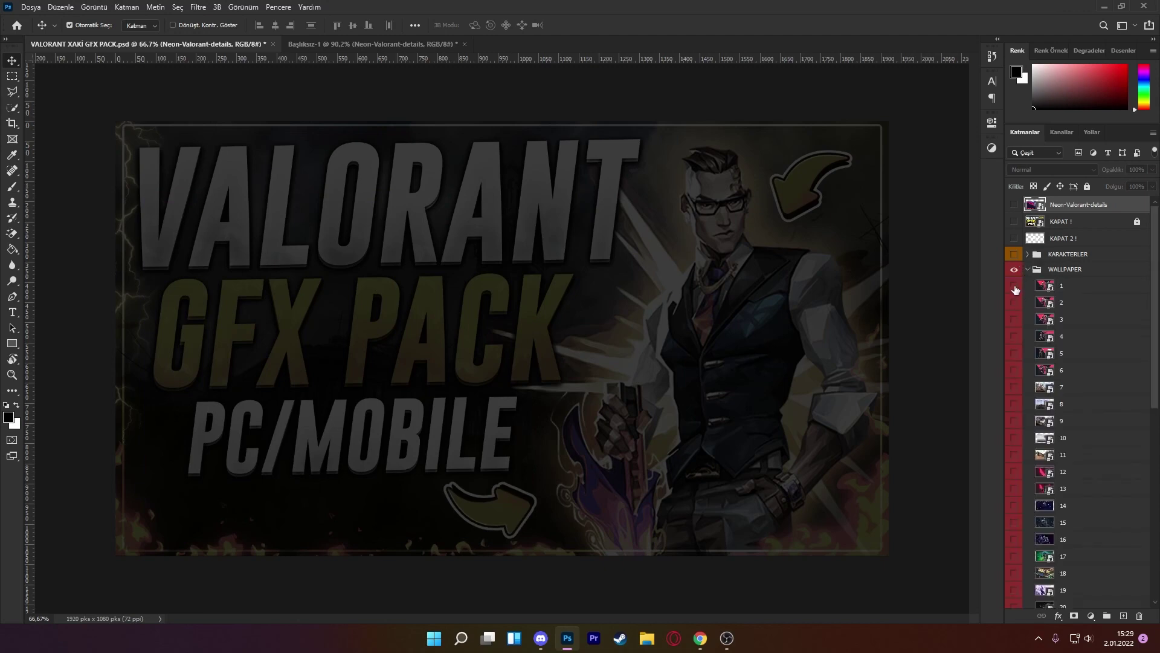
# - Preview the numbered images in the WALLPAPER group one by one, hiding each again, to choose a background for the thumbnail's left half
pyautogui.click(1015, 286)
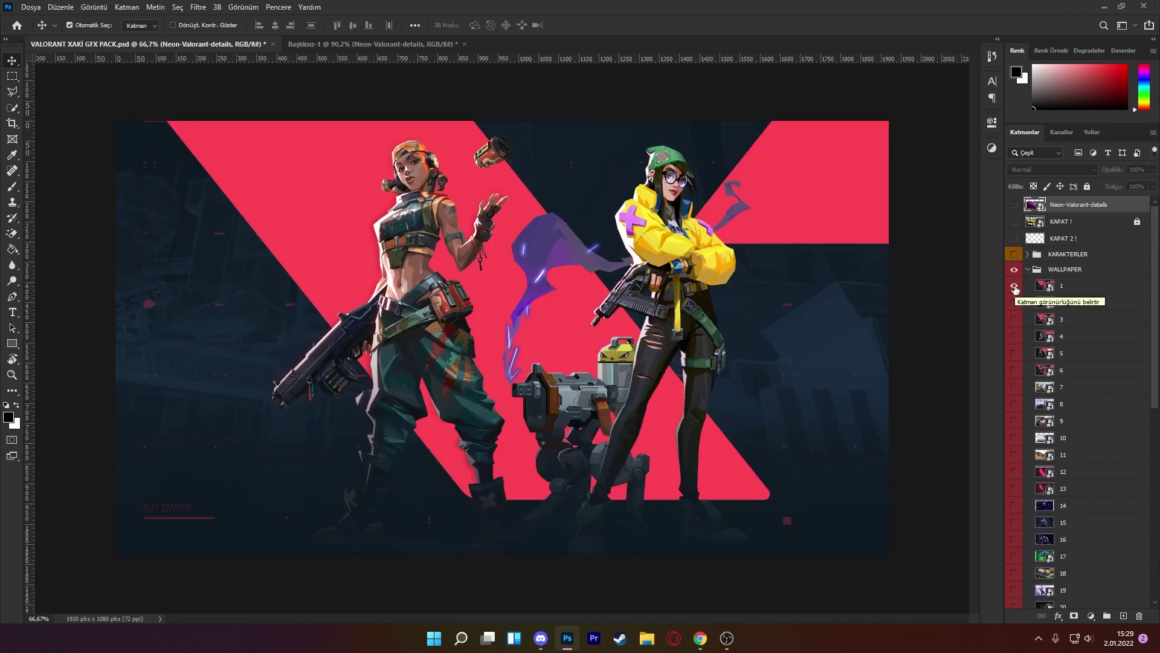
pyautogui.click(1014, 287)
pyautogui.click(1015, 302)
pyautogui.click(1015, 303)
pyautogui.click(1015, 319)
pyautogui.click(1014, 319)
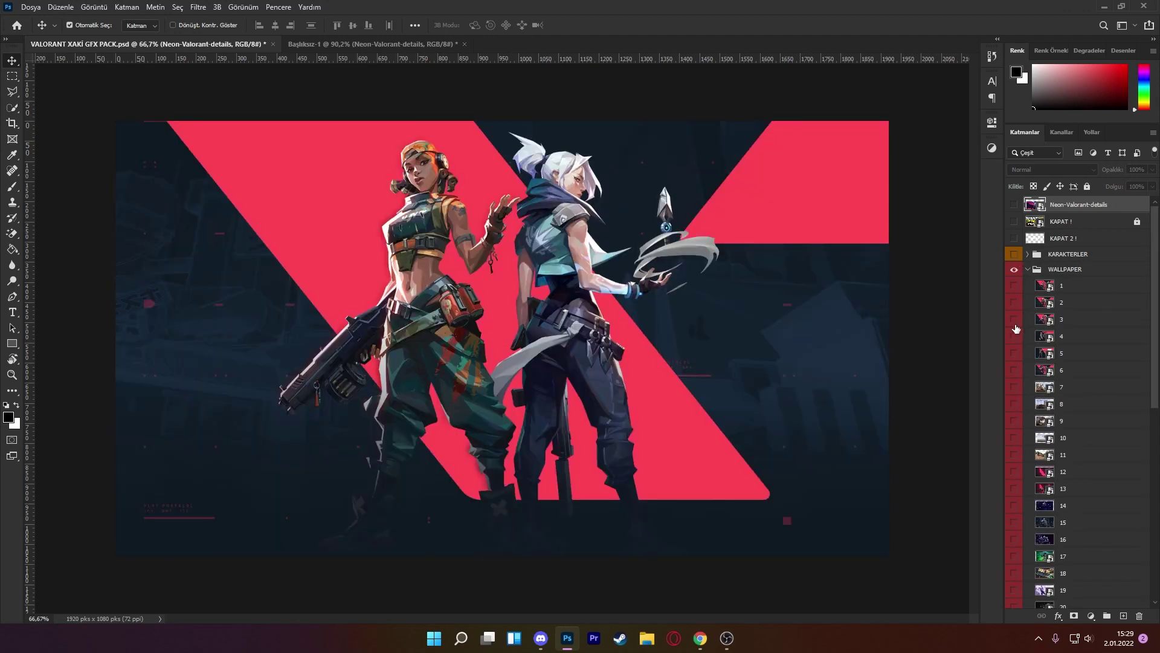
pyautogui.click(1015, 353)
pyautogui.click(1015, 353)
pyautogui.click(1014, 336)
pyautogui.click(1014, 337)
pyautogui.click(1015, 337)
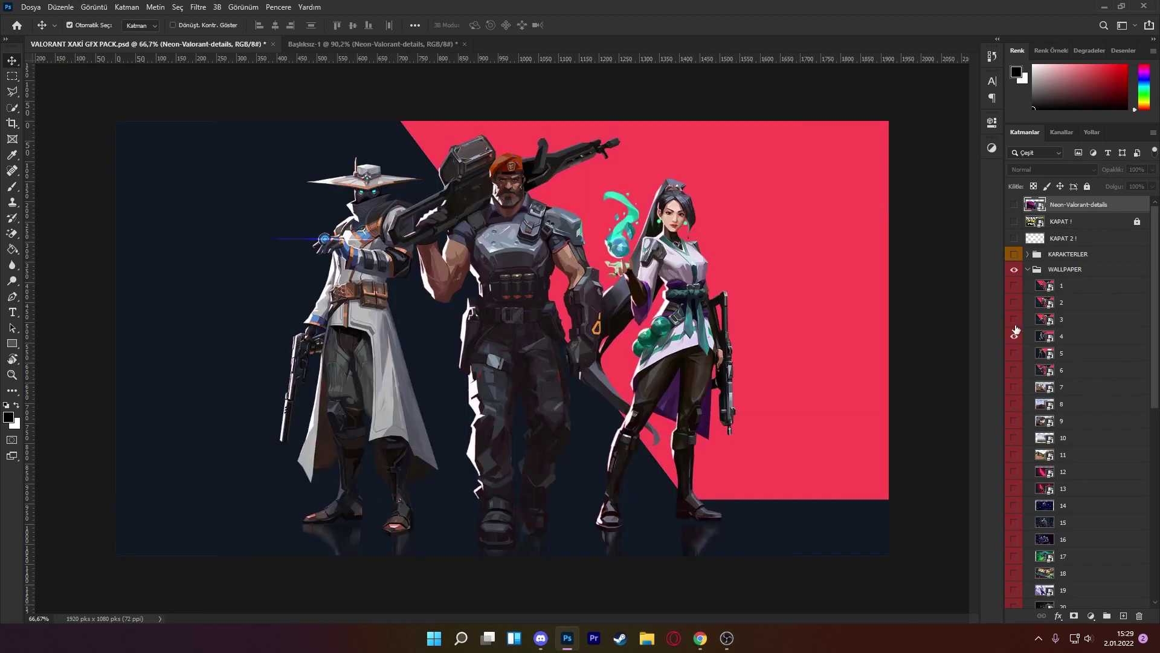
pyautogui.click(1015, 336)
pyautogui.click(1015, 352)
pyautogui.click(1015, 353)
pyautogui.click(1014, 370)
pyautogui.click(1014, 370)
pyautogui.click(1014, 370)
pyautogui.click(1015, 370)
pyautogui.click(1022, 387)
pyautogui.click(1015, 387)
pyautogui.click(1015, 386)
pyautogui.click(1014, 403)
pyautogui.click(1015, 403)
pyautogui.scroll(-3, 1016, 403)
pyautogui.click(1015, 404)
pyautogui.click(1015, 404)
pyautogui.scroll(-5, 1017, 433)
pyautogui.click(1015, 438)
pyautogui.click(1015, 437)
pyautogui.click(1015, 454)
pyautogui.click(1015, 455)
pyautogui.click(1015, 471)
pyautogui.click(1017, 470)
pyautogui.click(1015, 472)
pyautogui.click(1015, 471)
pyautogui.click(1015, 488)
pyautogui.click(1015, 488)
pyautogui.click(1015, 505)
pyautogui.click(1015, 505)
pyautogui.click(1013, 522)
pyautogui.click(1013, 522)
# - Bring wallpaper 36 from the pack into the Başlıksız-1 thumbnail document and flip it horizontally
pyautogui.click(1013, 522)
pyautogui.moveTo(591, 250); pyautogui.dragTo(544, 309)
pyautogui.hotkey('ctrl', 't')
pyautogui.rightClick(640, 532)
pyautogui.click(623, 500)
# - Scale wallpaper 36 to 45.41% with its character in the left half and place its layer below Neon-Valorant-details
pyautogui.moveTo(622, 501); pyautogui.dragTo(557, 446)
pyautogui.moveTo(516, 580); pyautogui.dragTo(515, 329)
pyautogui.moveTo(544, 257); pyautogui.dragTo(474, 400)
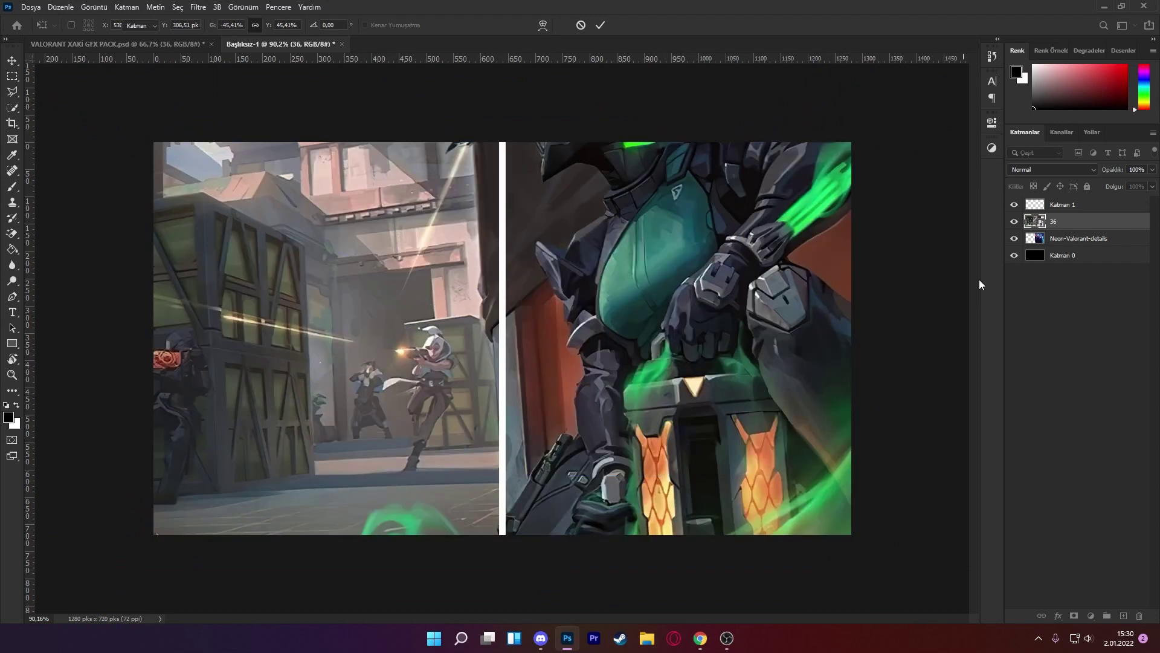
pyautogui.moveTo(1080, 222); pyautogui.dragTo(1083, 248)
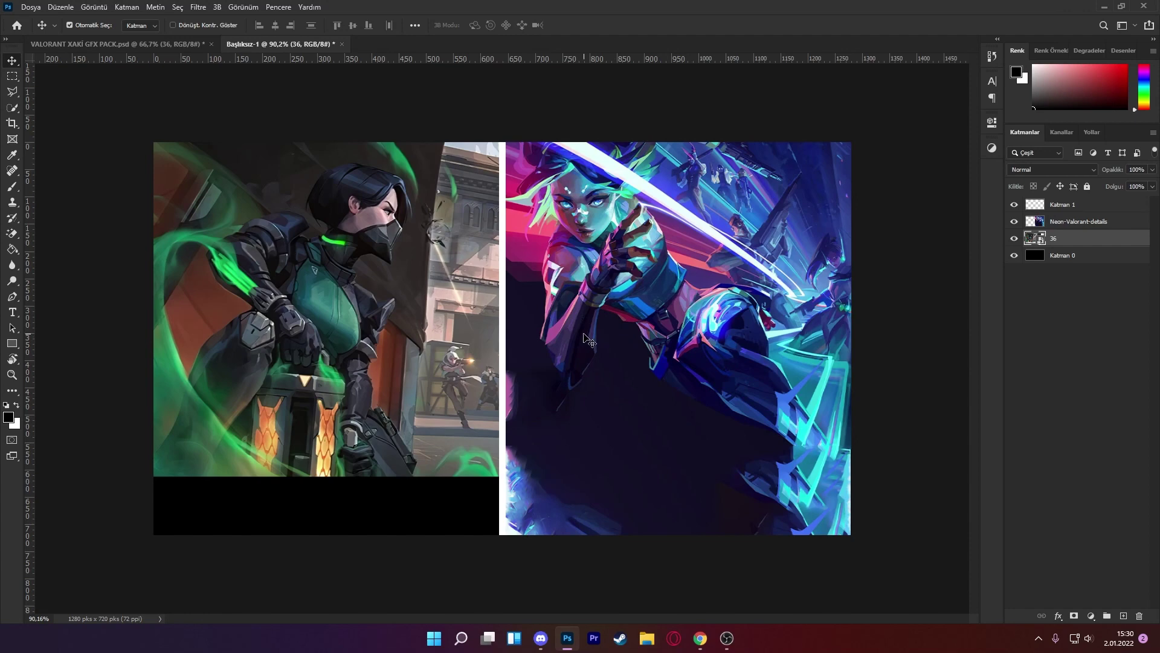
# - Move the layer 36 artwork up by about 56 px, keeping the character's face inside the canvas
pyautogui.hotkey('ctrl', 't')
pyautogui.moveTo(445, 340); pyautogui.dragTo(444, 309)
pyautogui.press('Return')
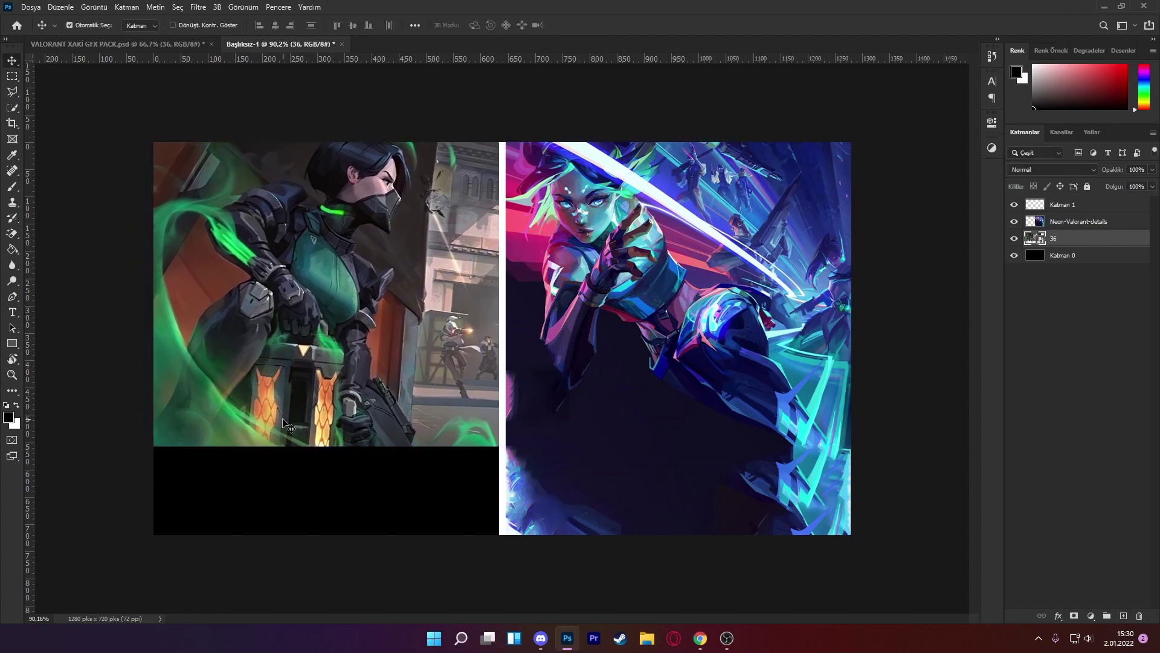
# - Fill the empty strip beneath the layer 36 artwork in the left half with Content-Aware and clear the selection
pyautogui.press('m')
pyautogui.moveTo(137, 440); pyautogui.dragTo(500, 556)
pyautogui.hotkey('shift', 'F5')
pyautogui.press('Return')
pyautogui.hotkey('ctrl', 'd')
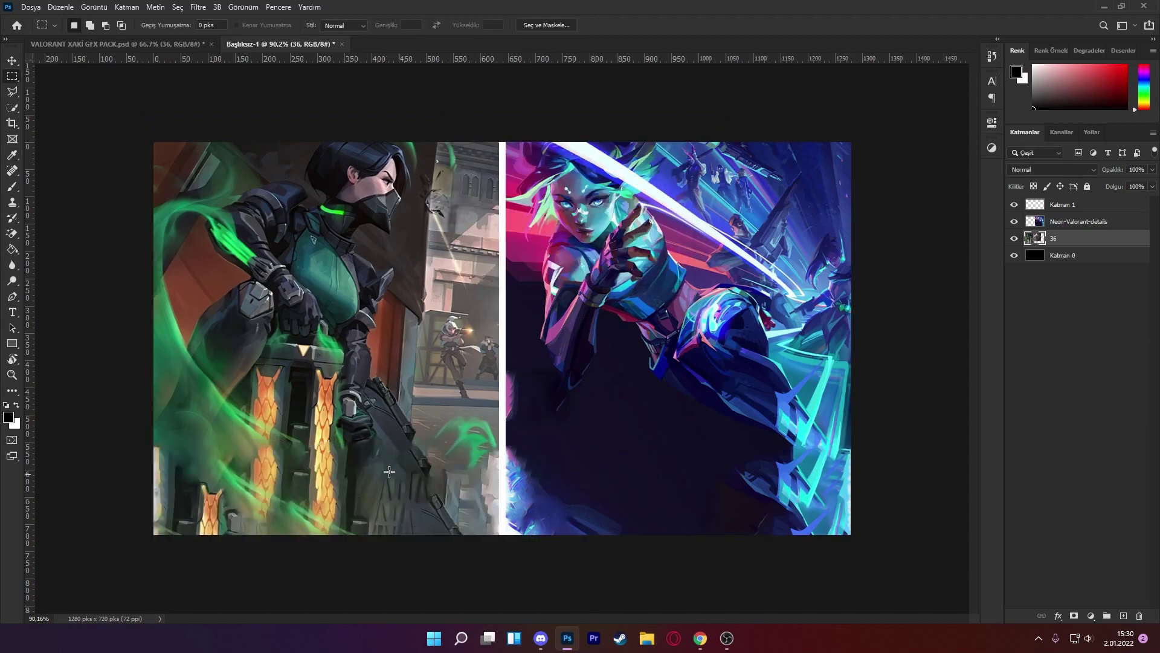
pyautogui.scroll(-3, 385, 467)
pyautogui.scroll(2, 385, 466)
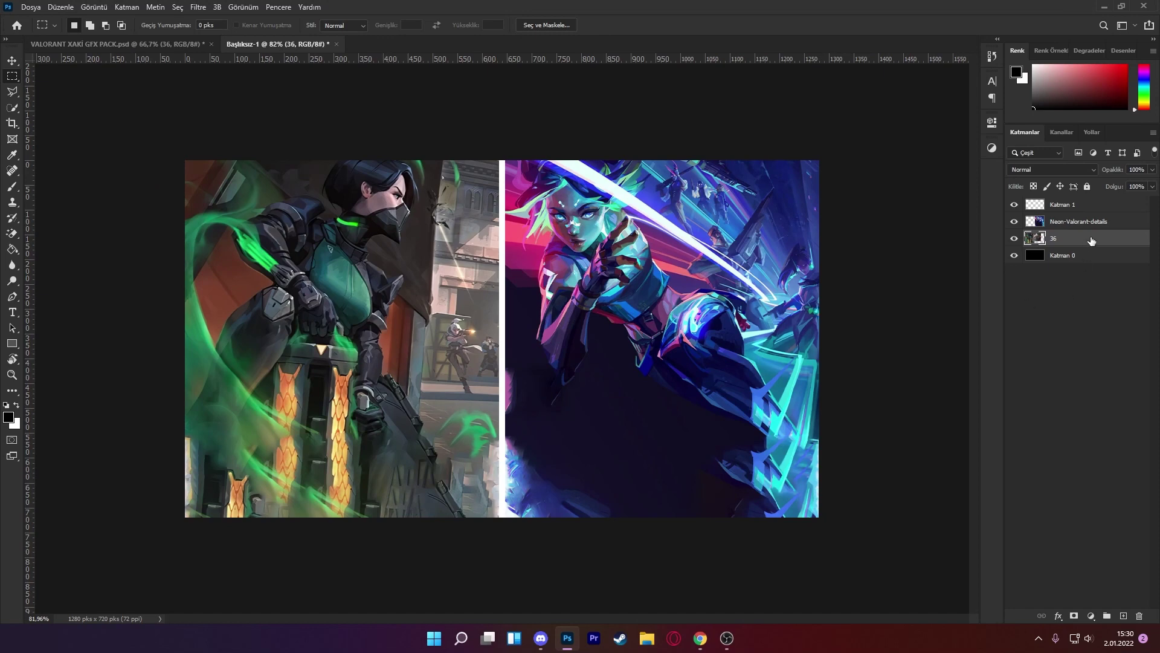
pyautogui.click(12, 61)
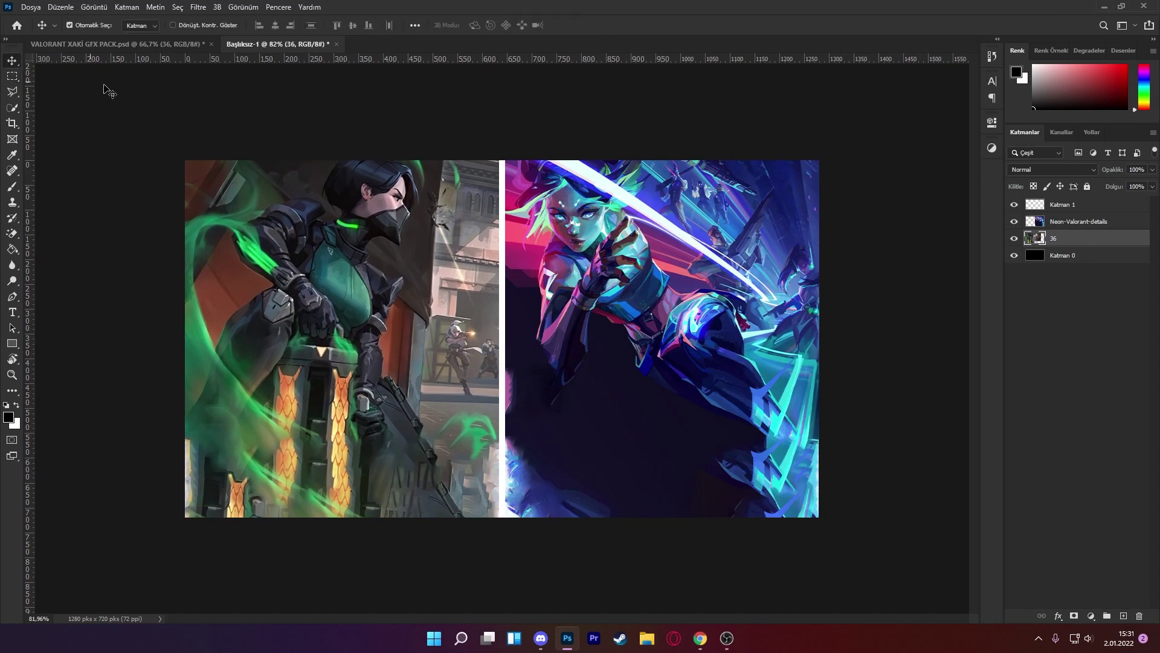
pyautogui.click(505, 189)
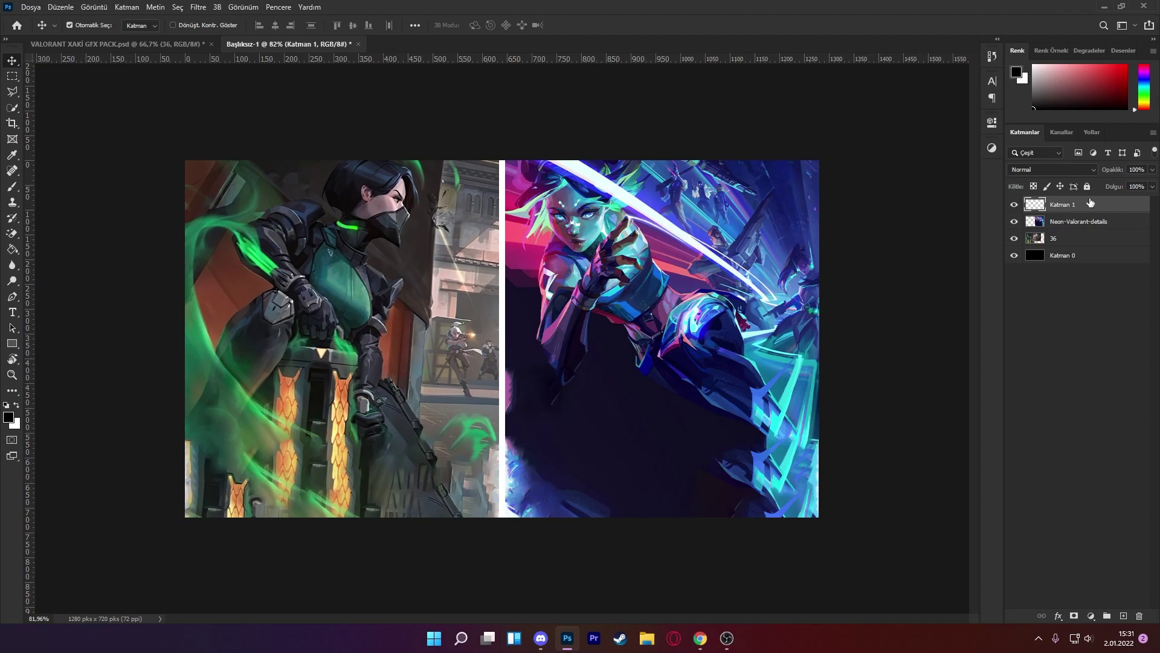
pyautogui.doubleClick(1106, 211)
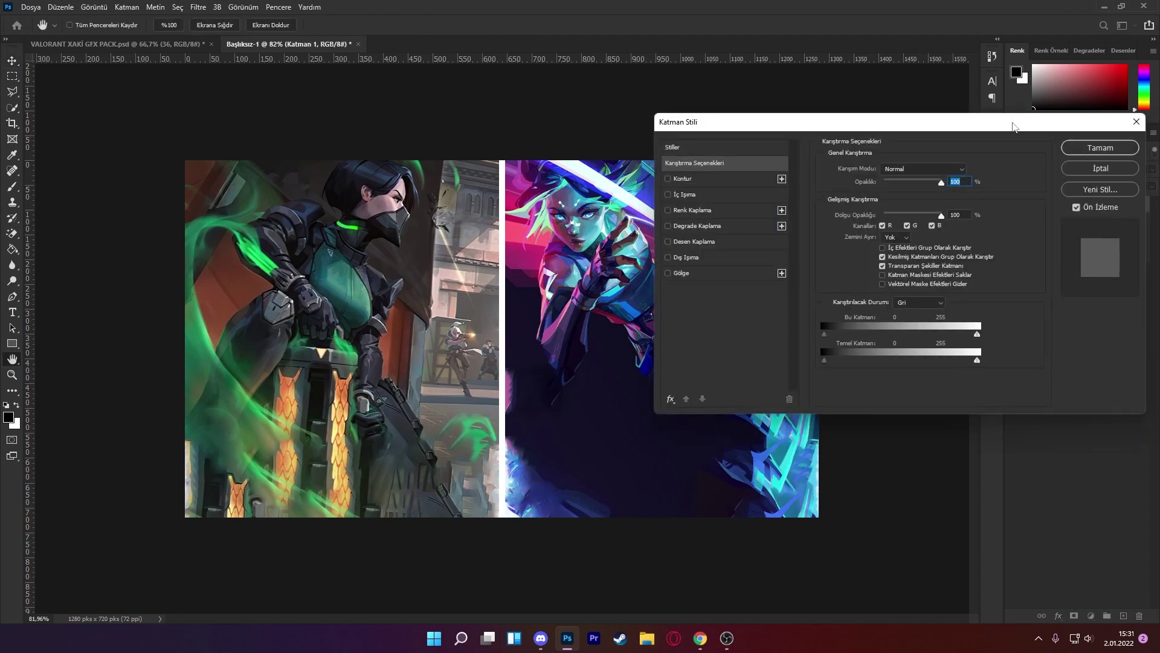
pyautogui.moveTo(1008, 130); pyautogui.dragTo(882, 203)
pyautogui.click(970, 253)
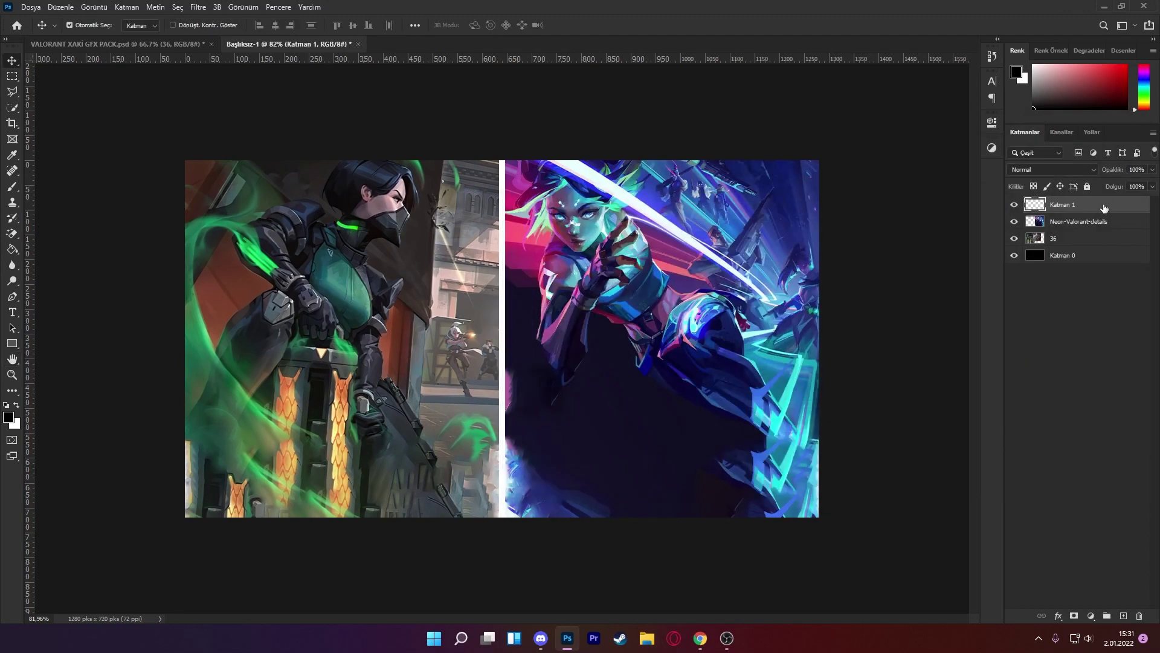
# - Add a Color Overlay layer style to the stripe on Katman 1 and set its colour to bright yellow
pyautogui.doubleClick(1104, 208)
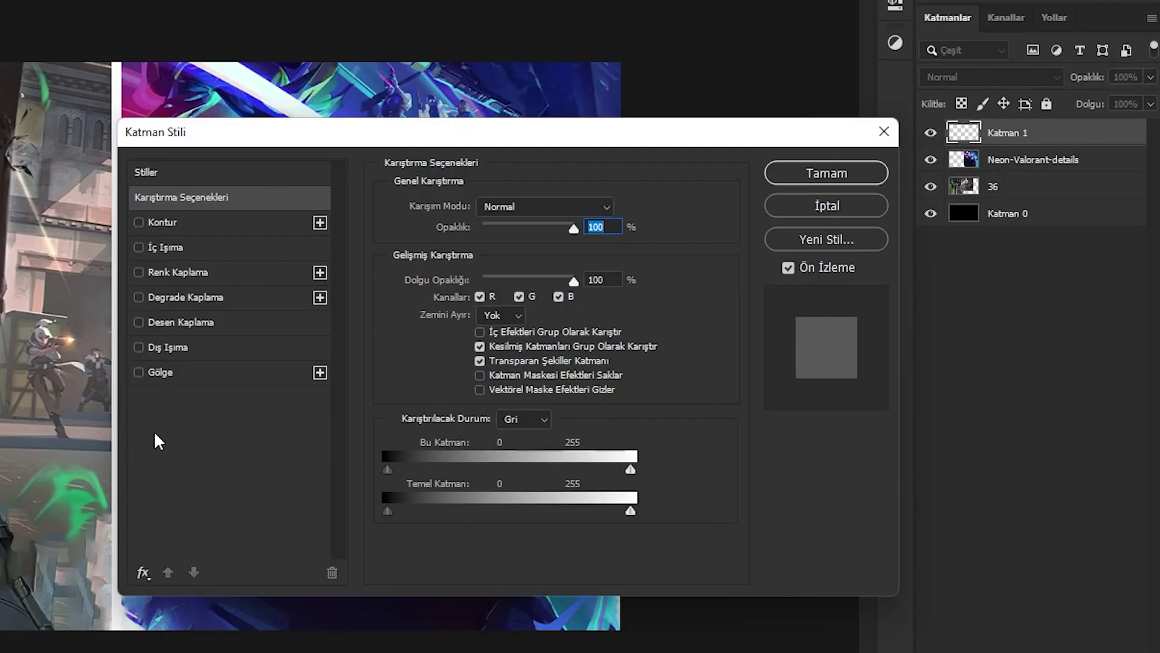
pyautogui.click(139, 273)
pyautogui.moveTo(479, 139); pyautogui.dragTo(551, 149)
pyautogui.click(324, 282)
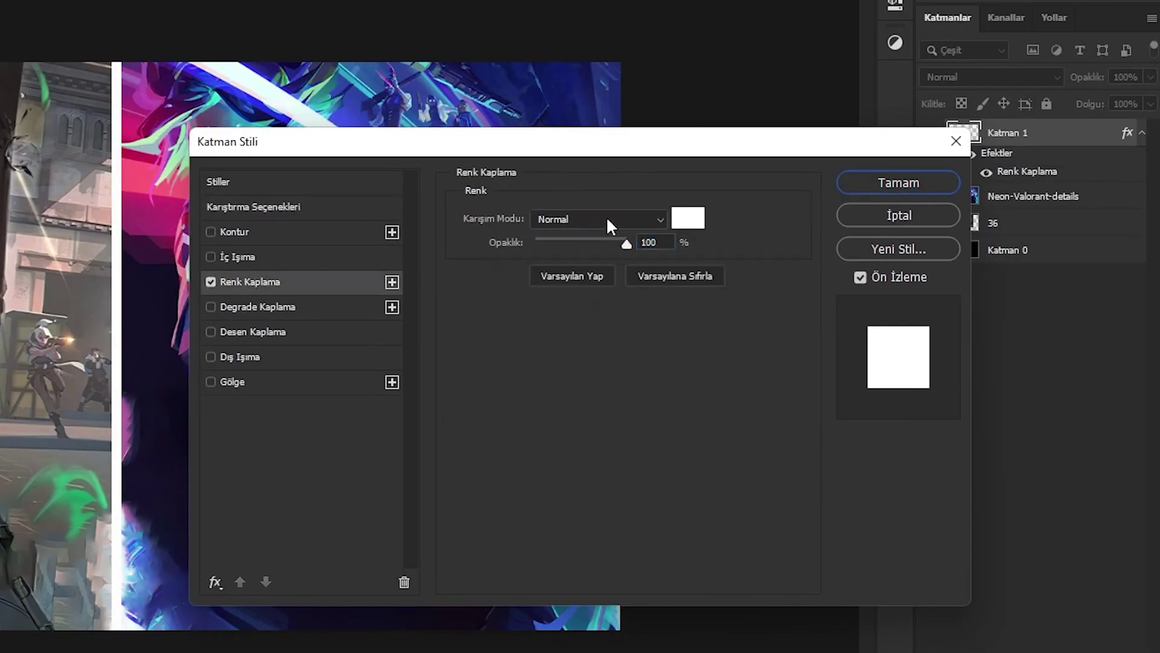
pyautogui.click(688, 223)
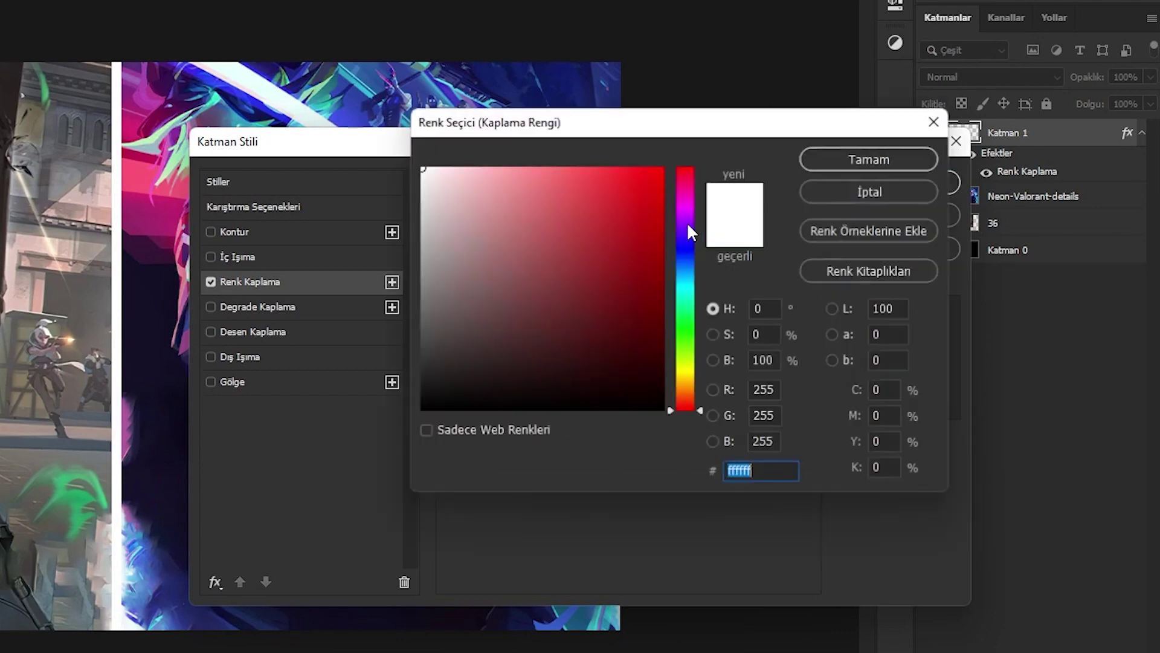
pyautogui.moveTo(693, 336); pyautogui.dragTo(693, 379)
pyautogui.hotkey('ctrl', 'v')
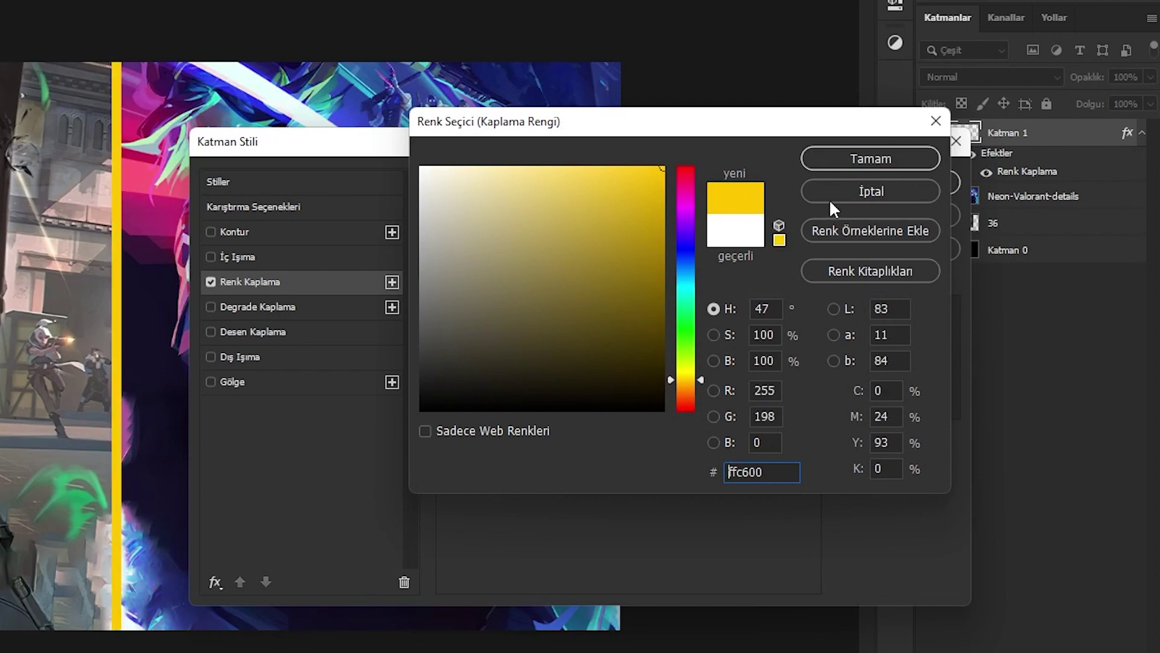
pyautogui.hotkey('ctrl', 'v')
pyautogui.click(846, 159)
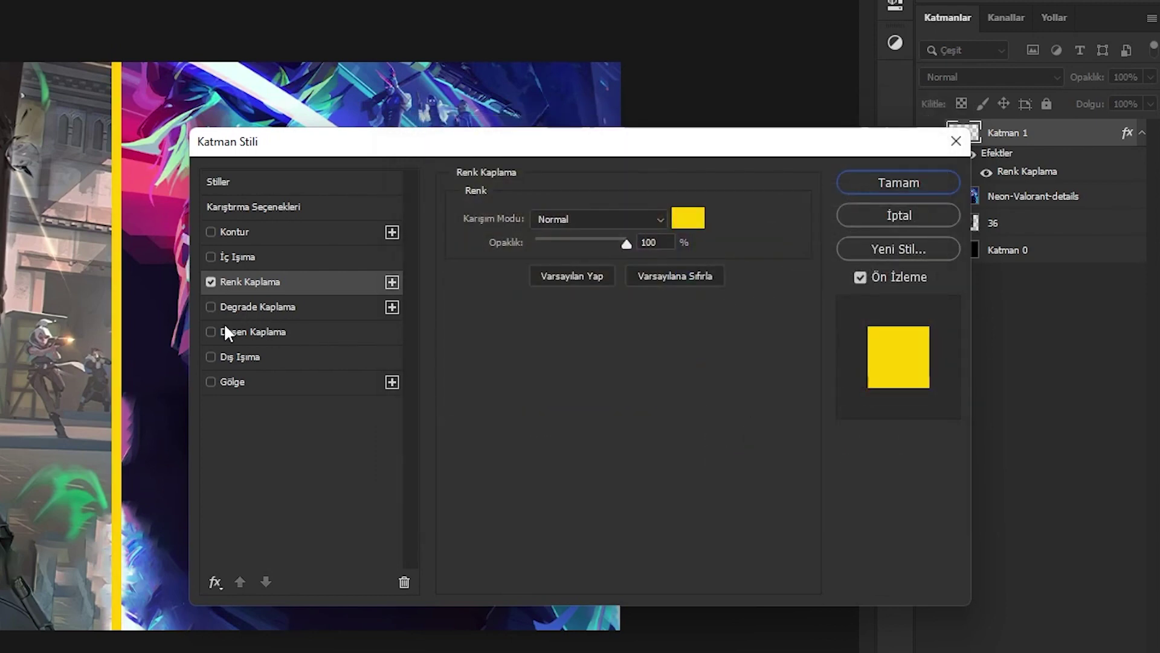
# - Add an Outer Glow to the stripe with a yellow-orange colour and 75% opacity
pyautogui.click(211, 356)
pyautogui.click(278, 355)
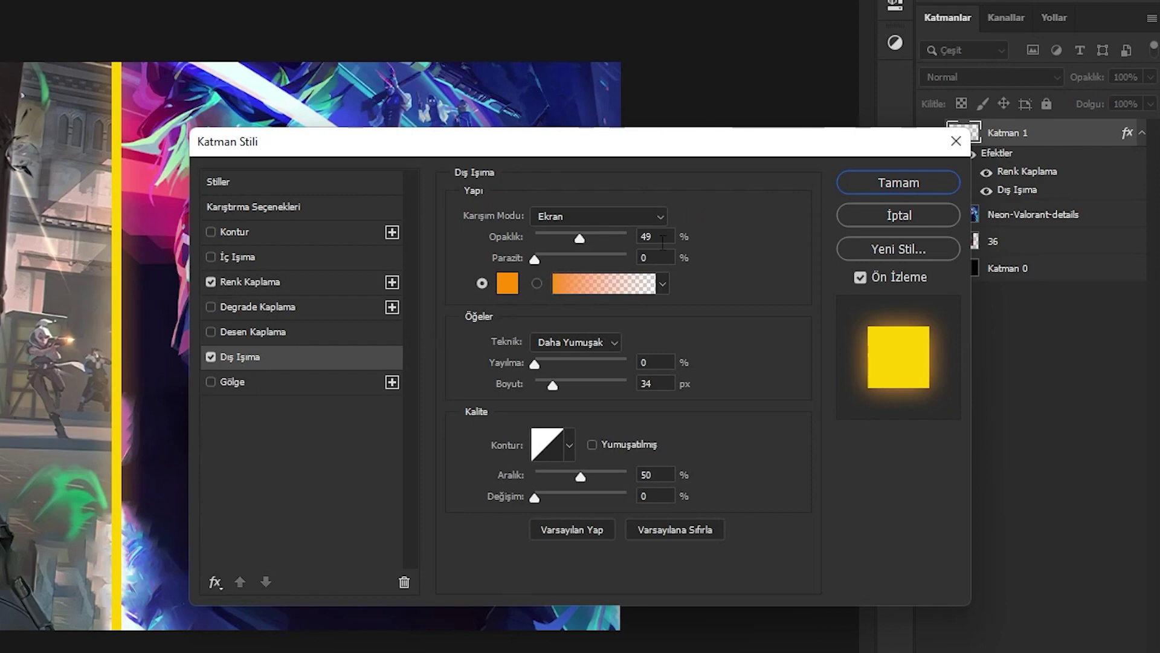
pyautogui.click(509, 295)
pyautogui.moveTo(683, 390); pyautogui.dragTo(688, 383)
pyautogui.click(879, 158)
pyautogui.moveTo(587, 238); pyautogui.dragTo(604, 234)
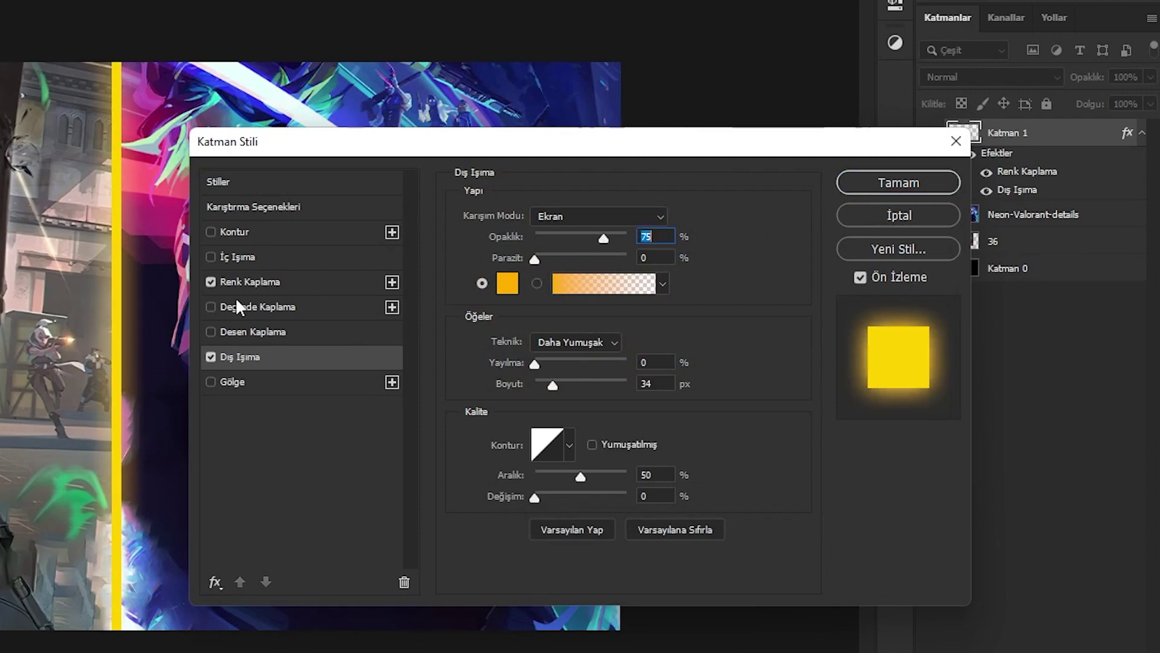
# - Enable the white Inner Glow effect on the stripe, comparing the result with it off and on
pyautogui.click(211, 257)
pyautogui.click(261, 255)
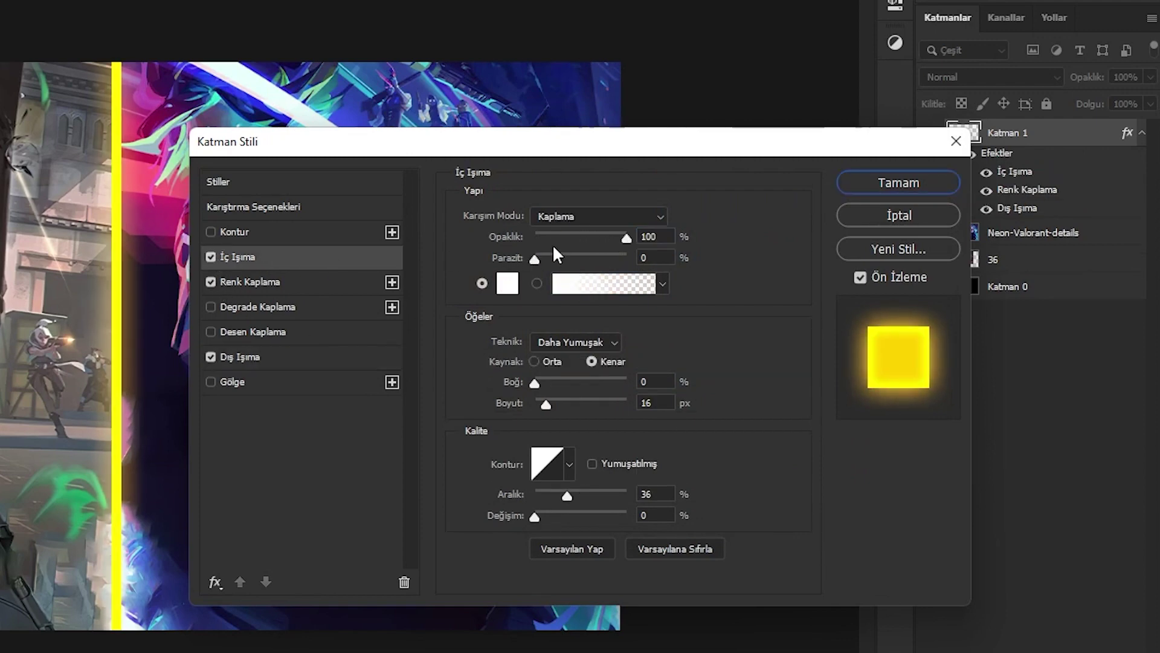
pyautogui.click(211, 257)
pyautogui.click(214, 256)
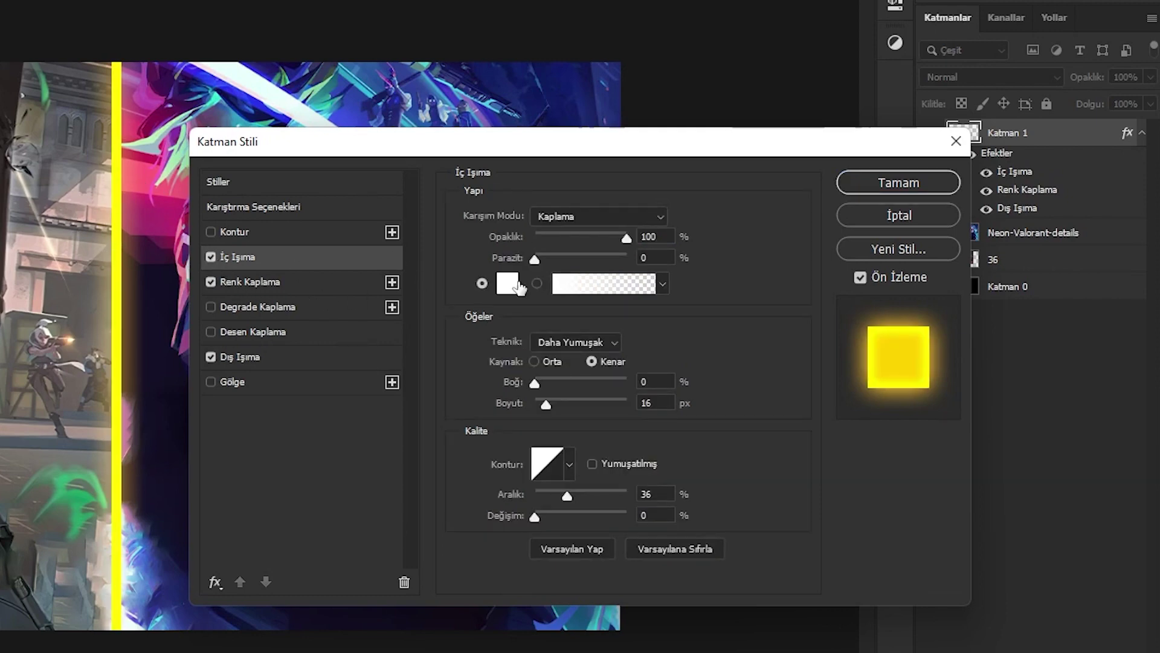
# - Add a Satin effect to the stripe's layer style and set its opacity to 2%
pyautogui.click(215, 581)
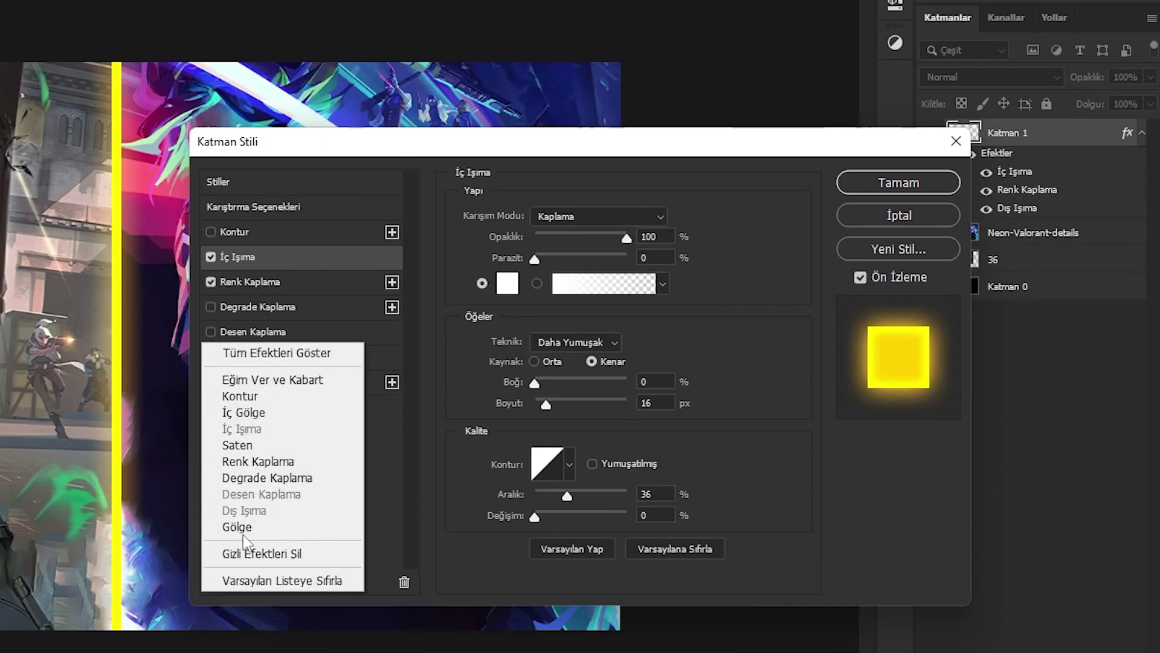
pyautogui.click(263, 441)
pyautogui.moveTo(578, 243); pyautogui.dragTo(538, 240)
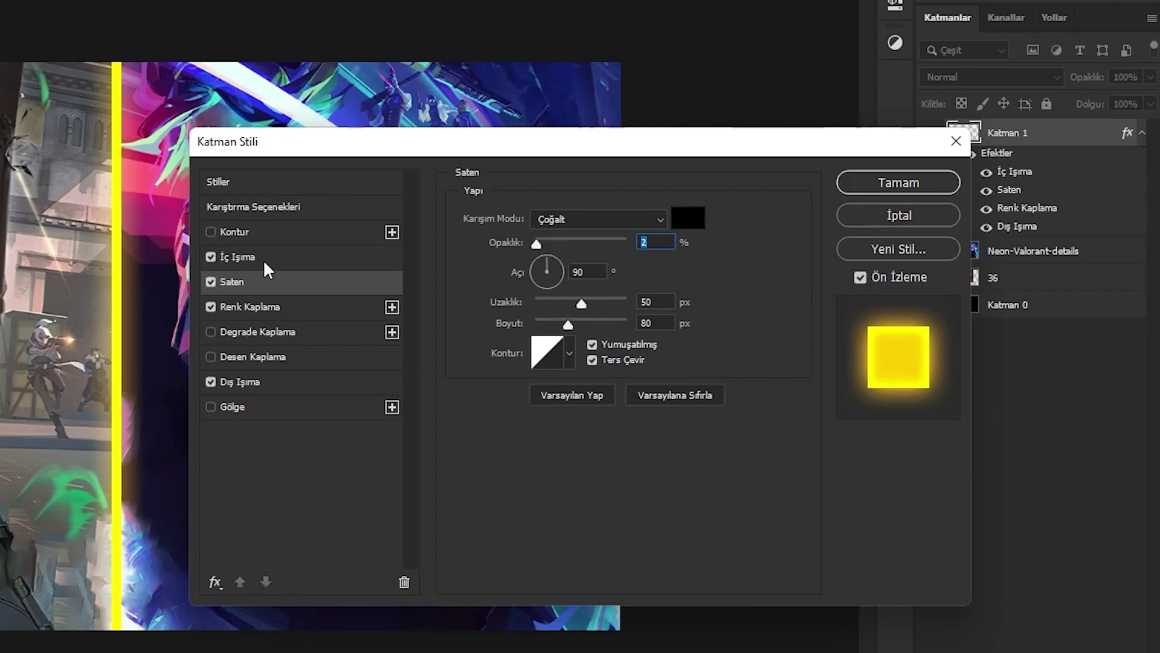
# - Set the spread of the stripe's Outer Glow to 19%
pyautogui.click(256, 386)
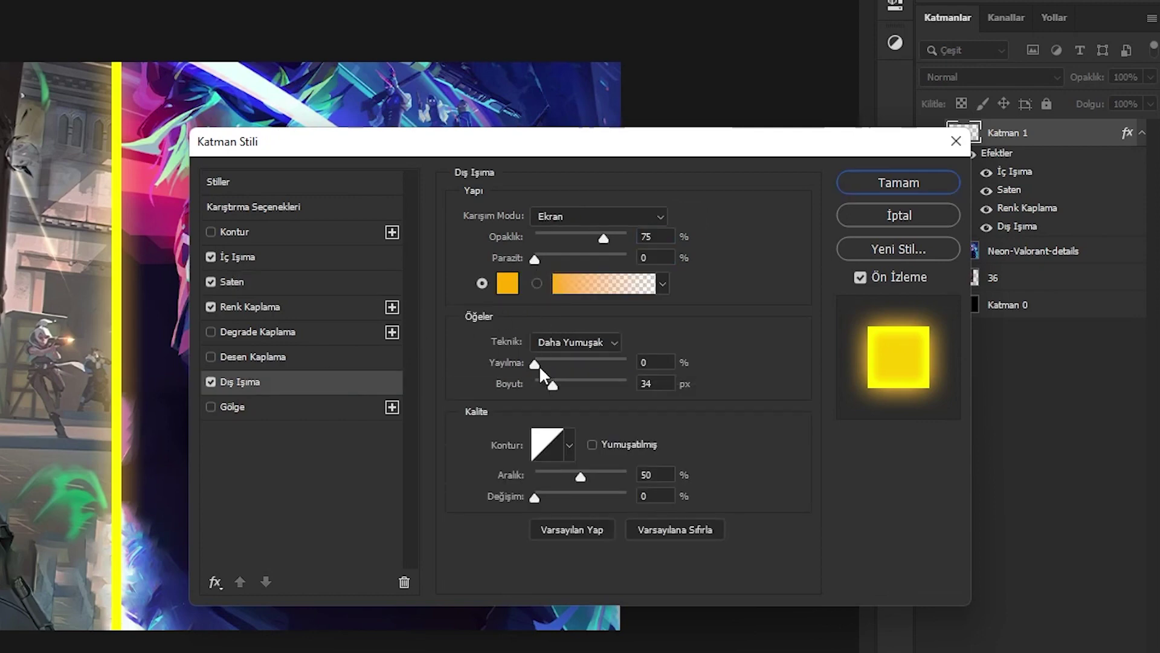
pyautogui.moveTo(540, 366); pyautogui.dragTo(553, 357)
# - Readjust the hue of the stripe's Color Overlay to a golden yellow and apply the layer style
pyautogui.click(321, 305)
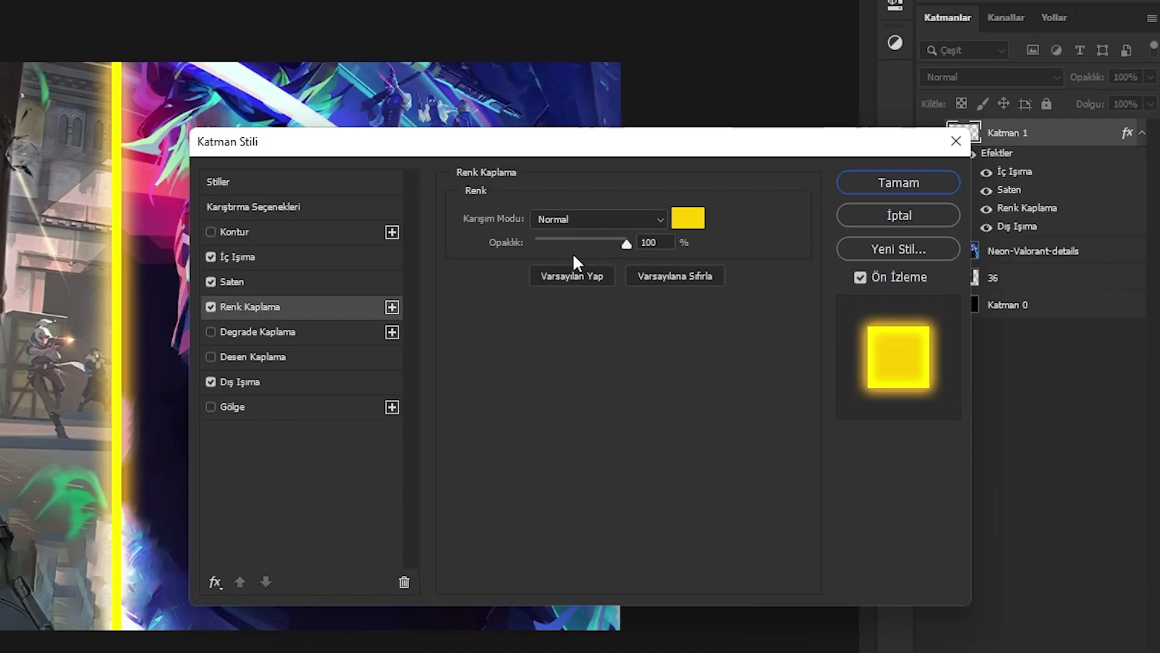
pyautogui.click(688, 218)
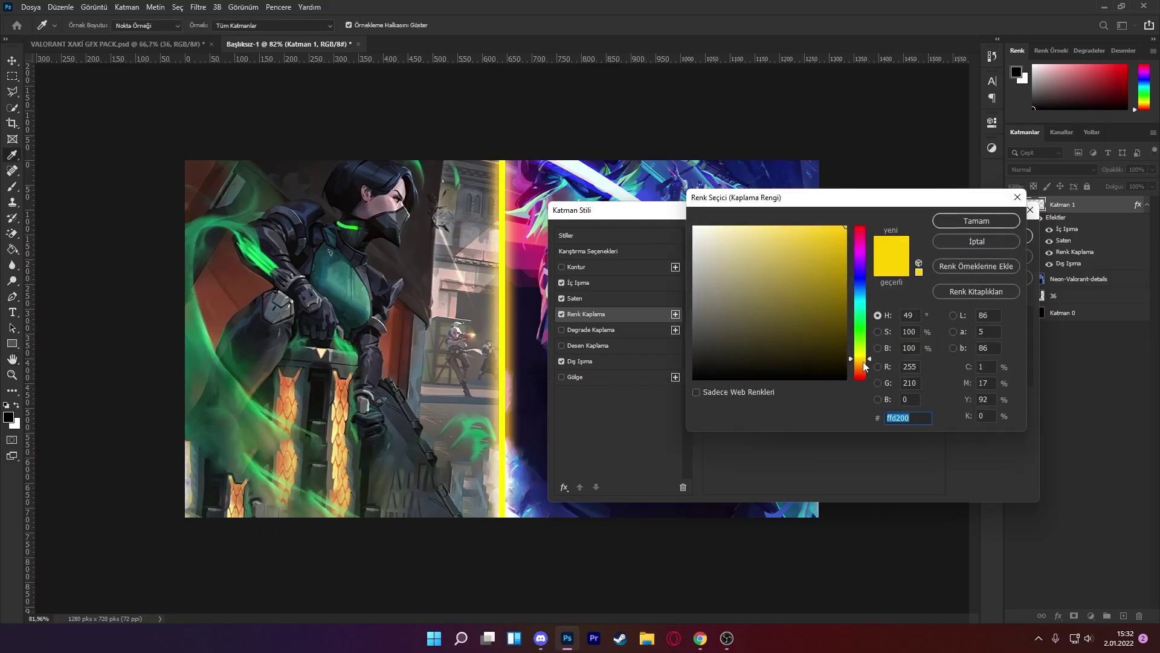
pyautogui.moveTo(863, 361); pyautogui.dragTo(864, 363)
pyautogui.click(976, 221)
pyautogui.click(991, 237)
pyautogui.scroll(-3, 475, 382)
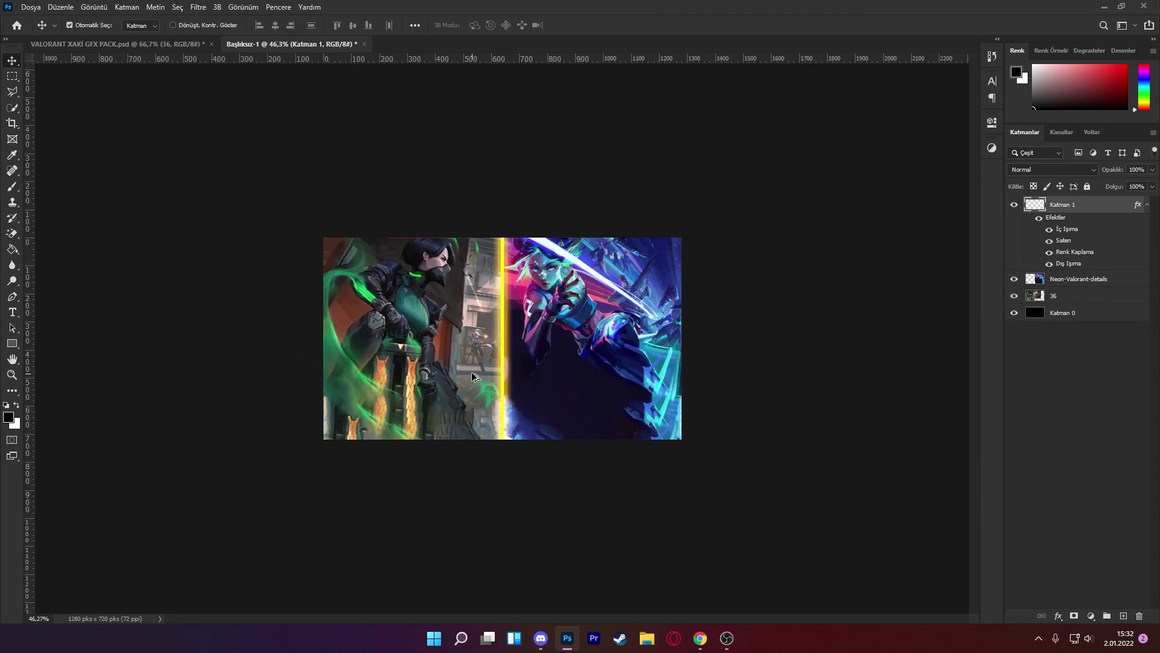
pyautogui.scroll(4, 471, 372)
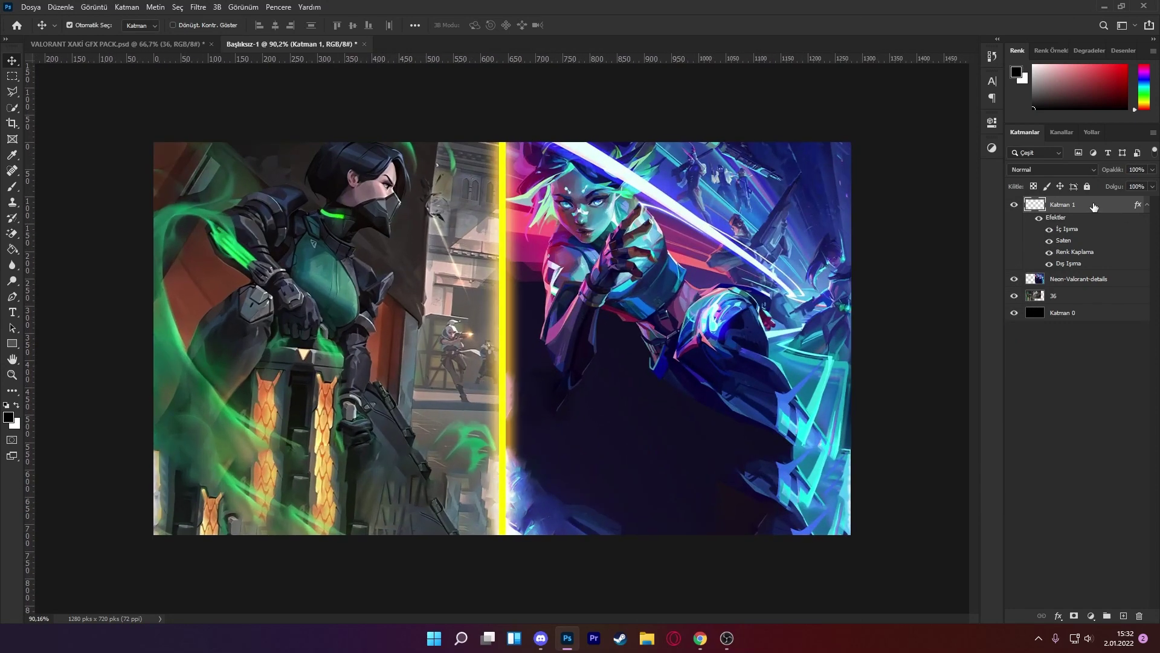
pyautogui.hotkey('ctrl', 'u')
pyautogui.moveTo(949, 296); pyautogui.dragTo(919, 296)
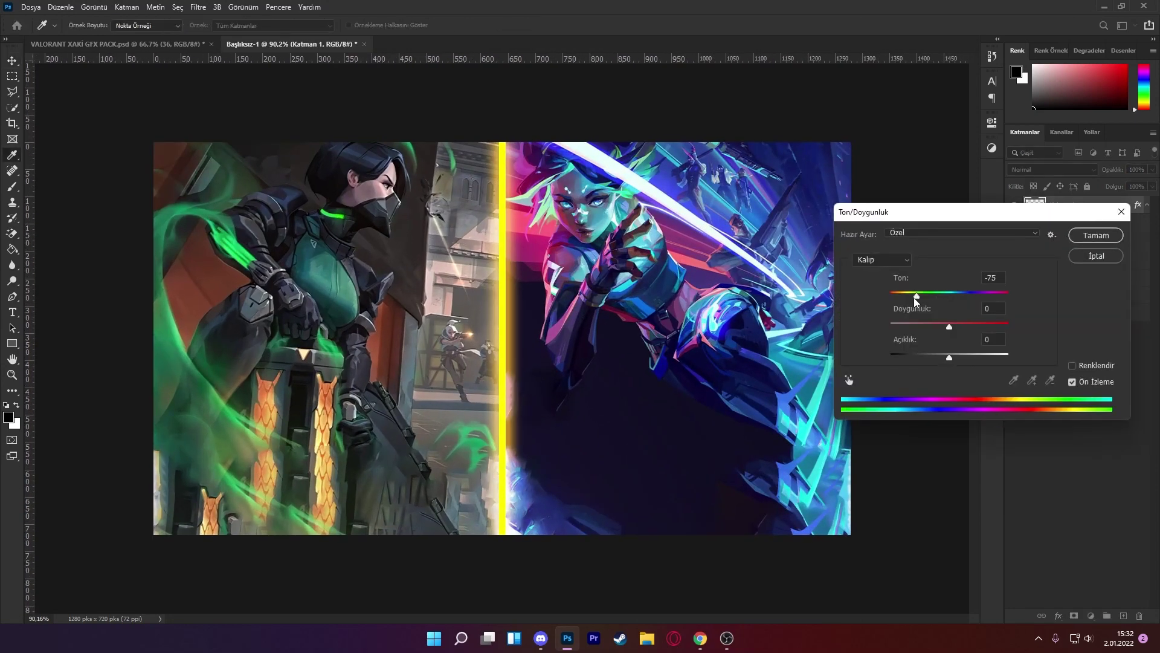
pyautogui.click(1097, 256)
# - Try rasterizing the stripe's layer style and setting its hue to -3 with Hue/Saturation
pyautogui.rightClick(1093, 205)
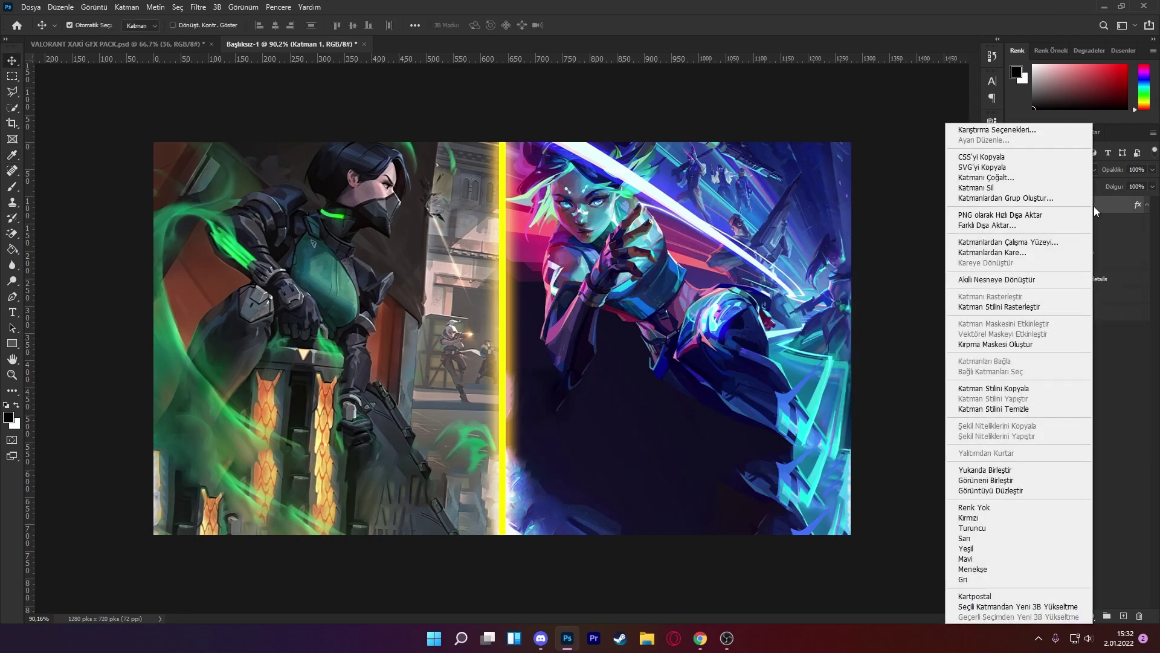
pyautogui.click(1058, 308)
pyautogui.hotkey('ctrl', 'u')
pyautogui.moveTo(949, 296)
pyautogui.mouseDown()
pyautogui.moveTo(930, 295)
pyautogui.moveTo(995, 300)
pyautogui.moveTo(877, 299)
pyautogui.moveTo(947, 296)
pyautogui.mouseUp()
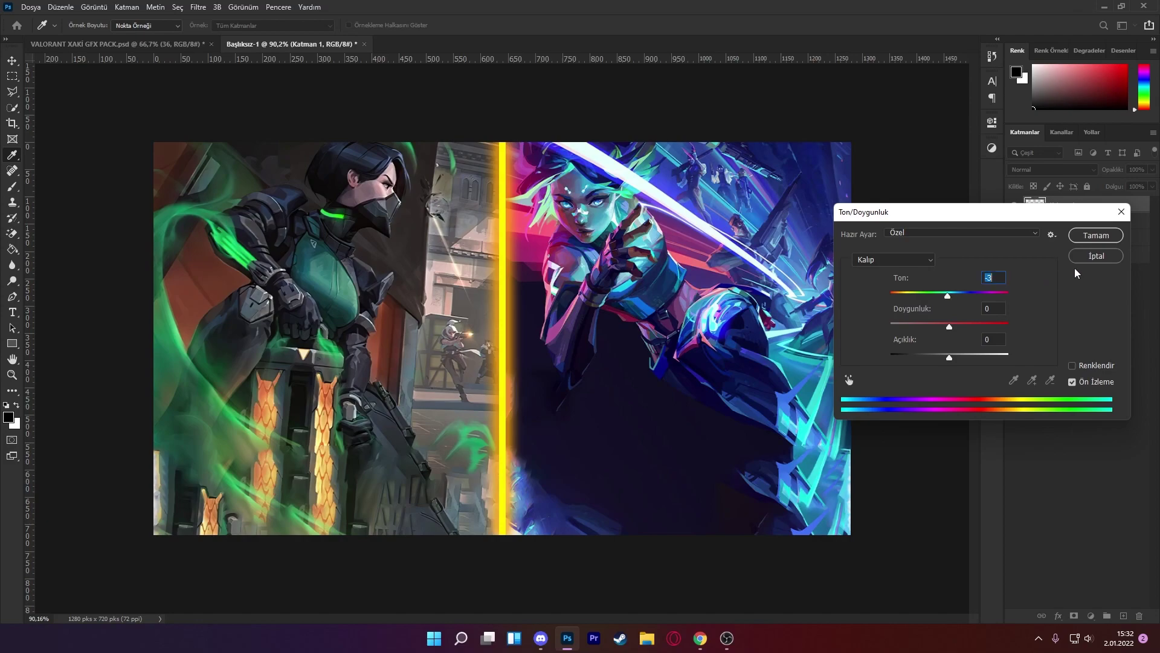
pyautogui.click(1096, 235)
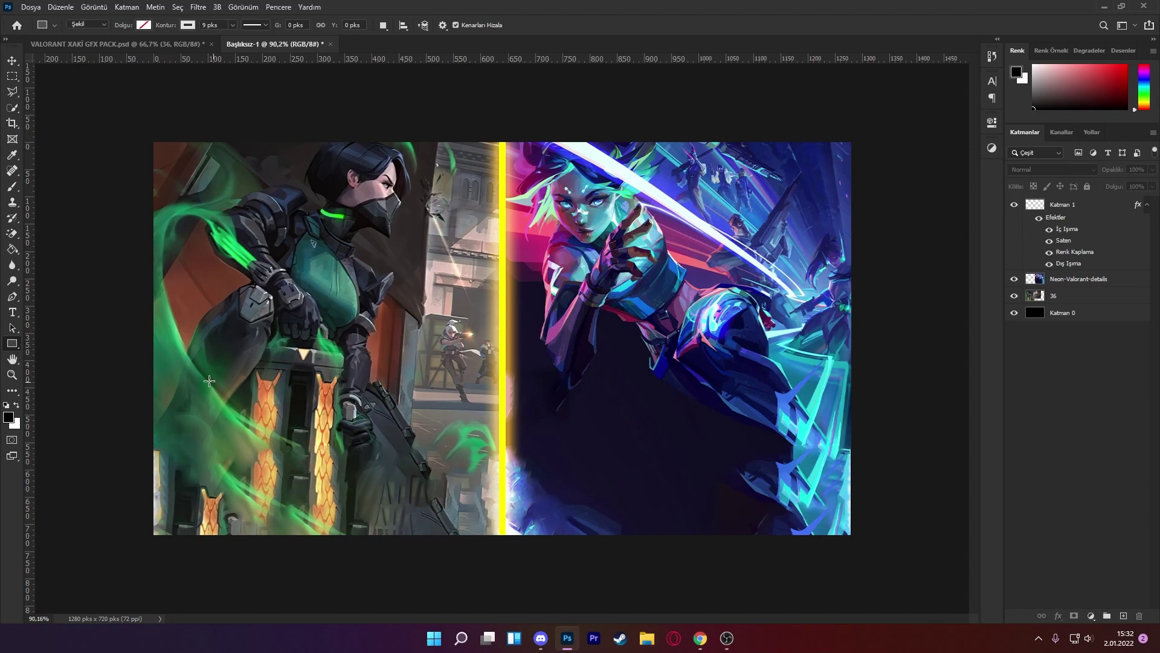
pyautogui.moveTo(189, 380); pyautogui.dragTo(449, 508)
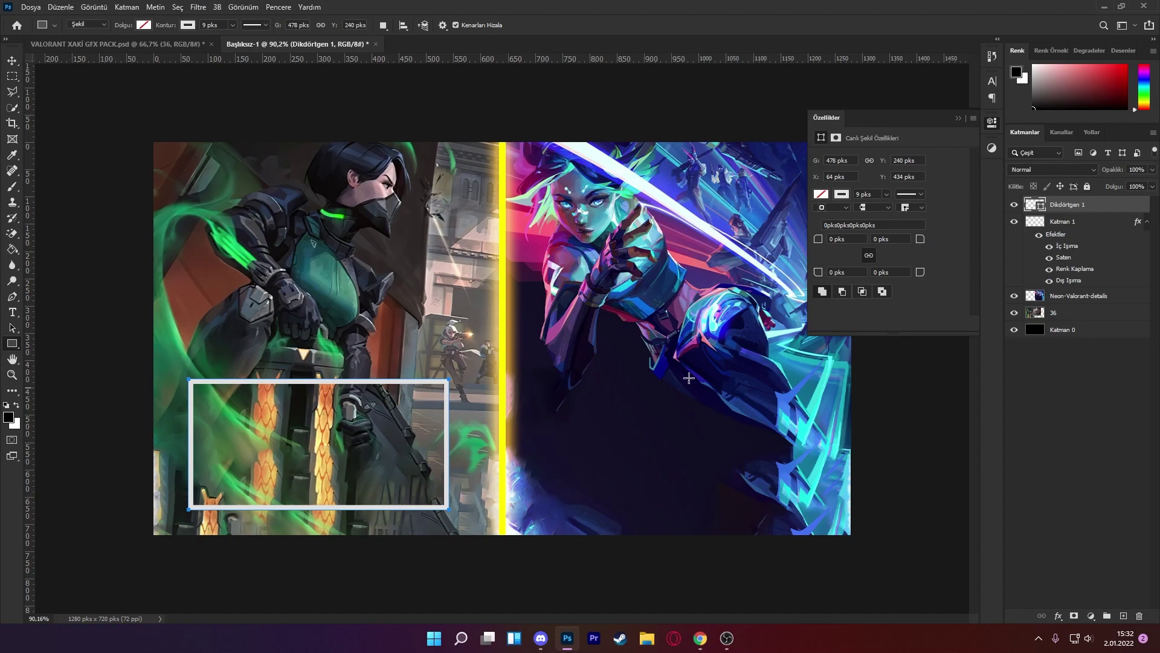
pyautogui.click(992, 123)
pyautogui.hotkey('ctrl', 'z')
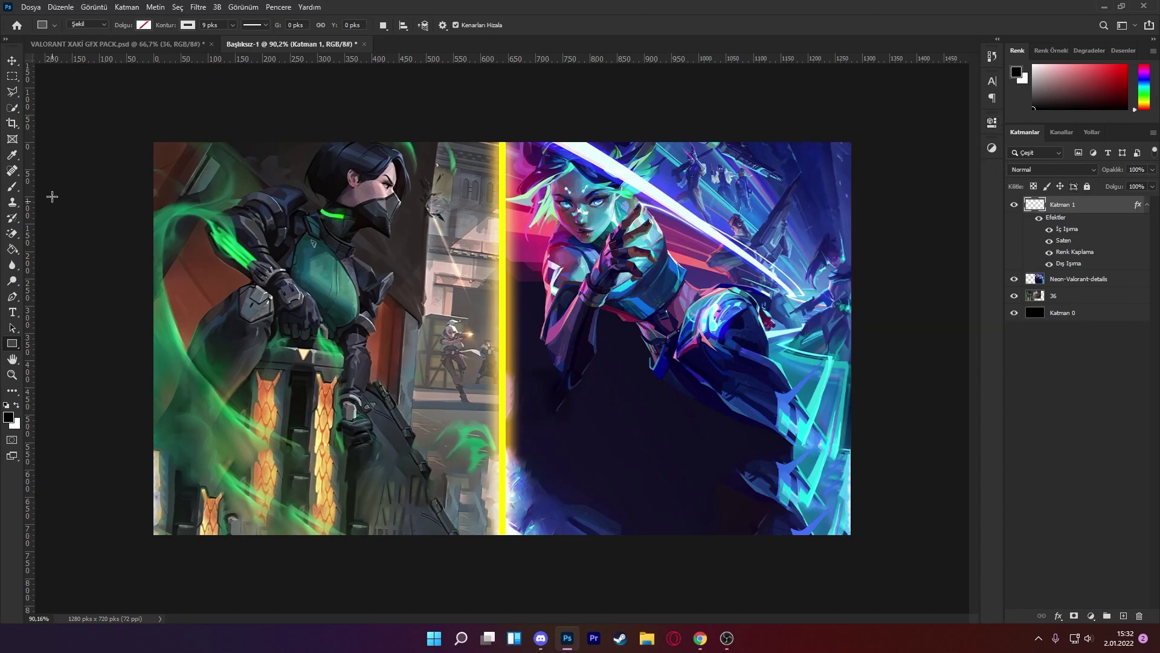
# - On a new layer, fill a rectangular selection across the lower part of the Viper half with white and fine-tune the box's position
pyautogui.click(17, 80)
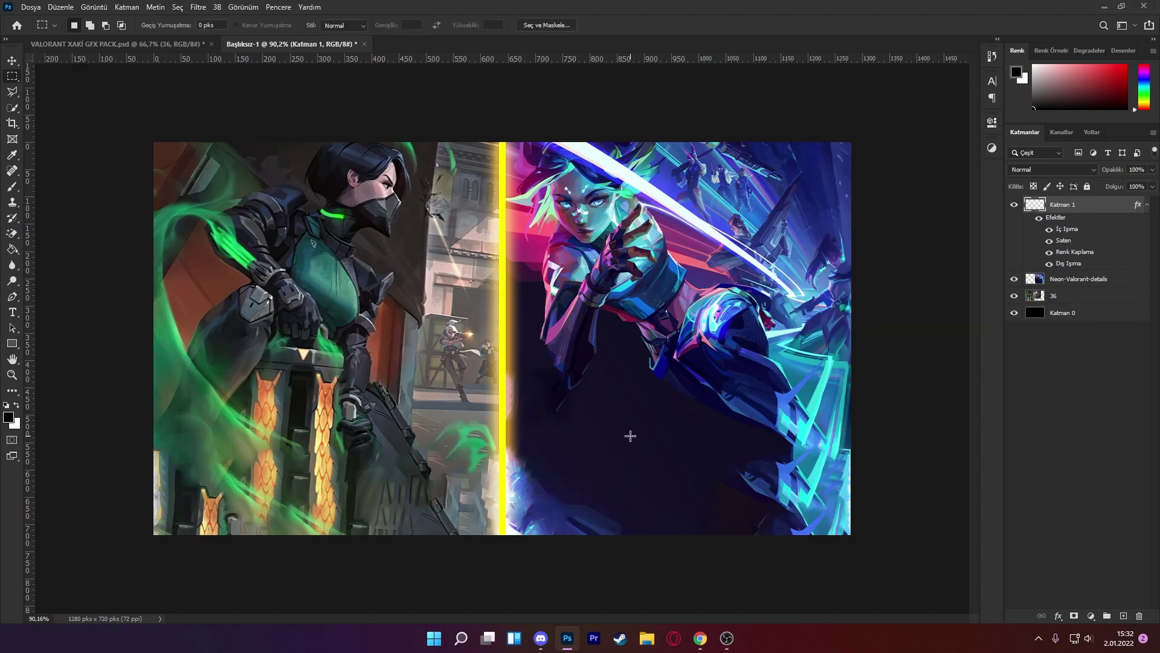
pyautogui.click(1122, 616)
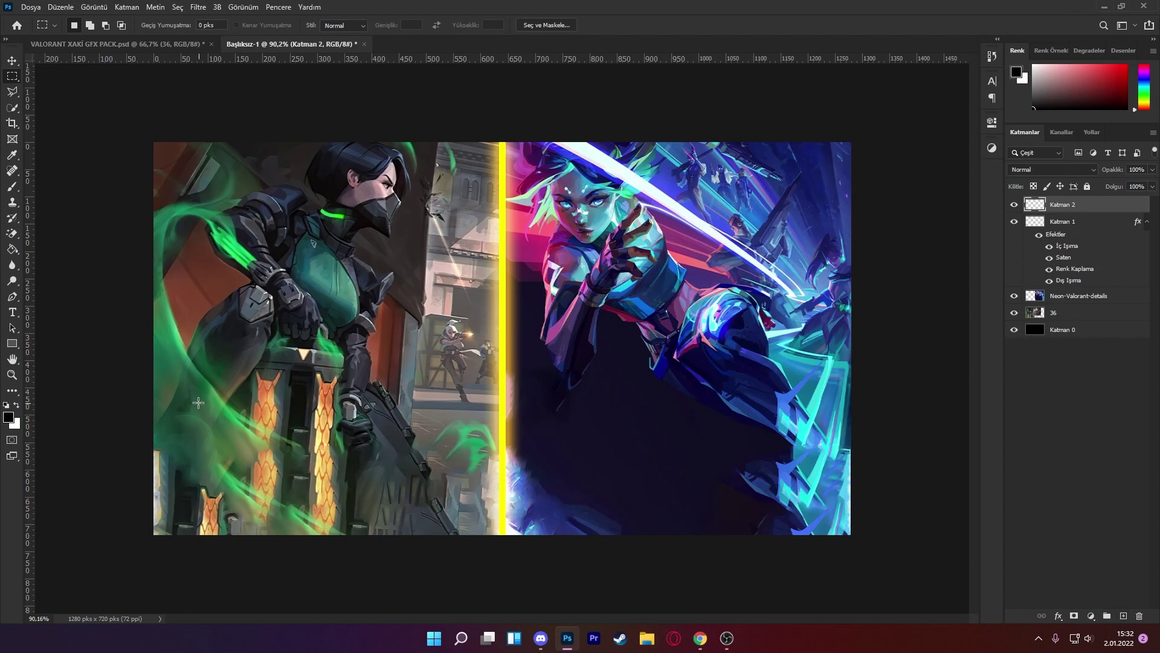
pyautogui.moveTo(181, 388); pyautogui.dragTo(476, 523)
pyautogui.press('x')
pyautogui.press('g')
pyautogui.click(375, 406)
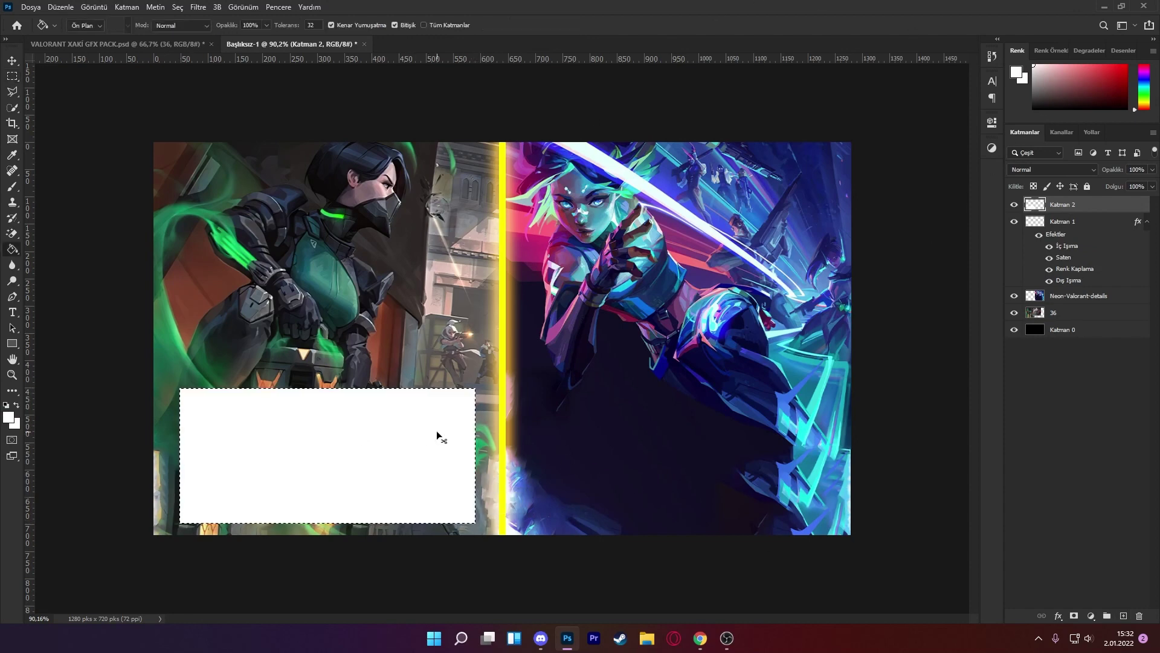
pyautogui.moveTo(394, 461); pyautogui.dragTo(390, 458)
pyautogui.press('v')
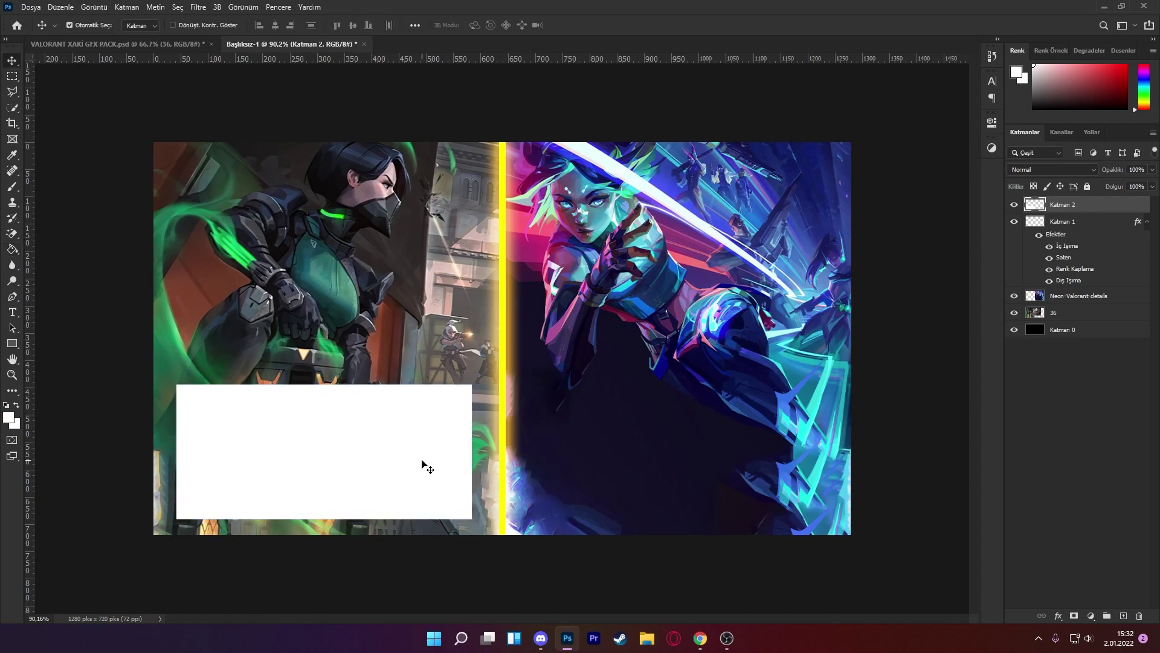
# - Switch to Chrome to examine the text boxes on the YouTube channel's Valorant thumbnails, and return to Photoshop
pyautogui.click(700, 638)
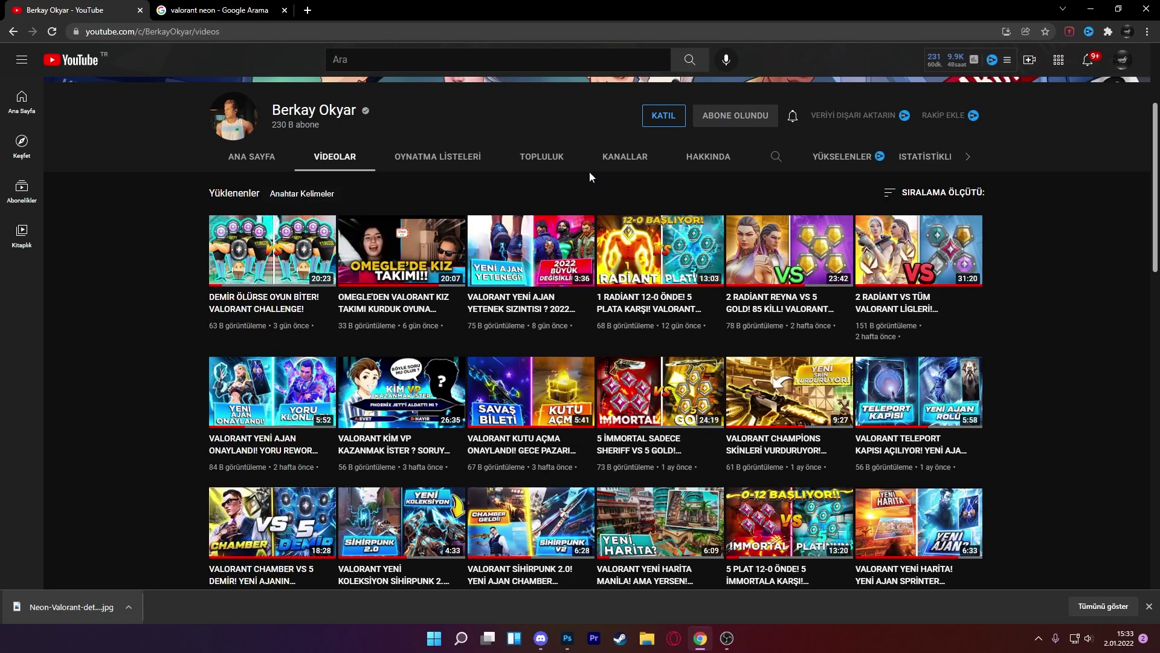
pyautogui.hotkey('alt', 'Tab')
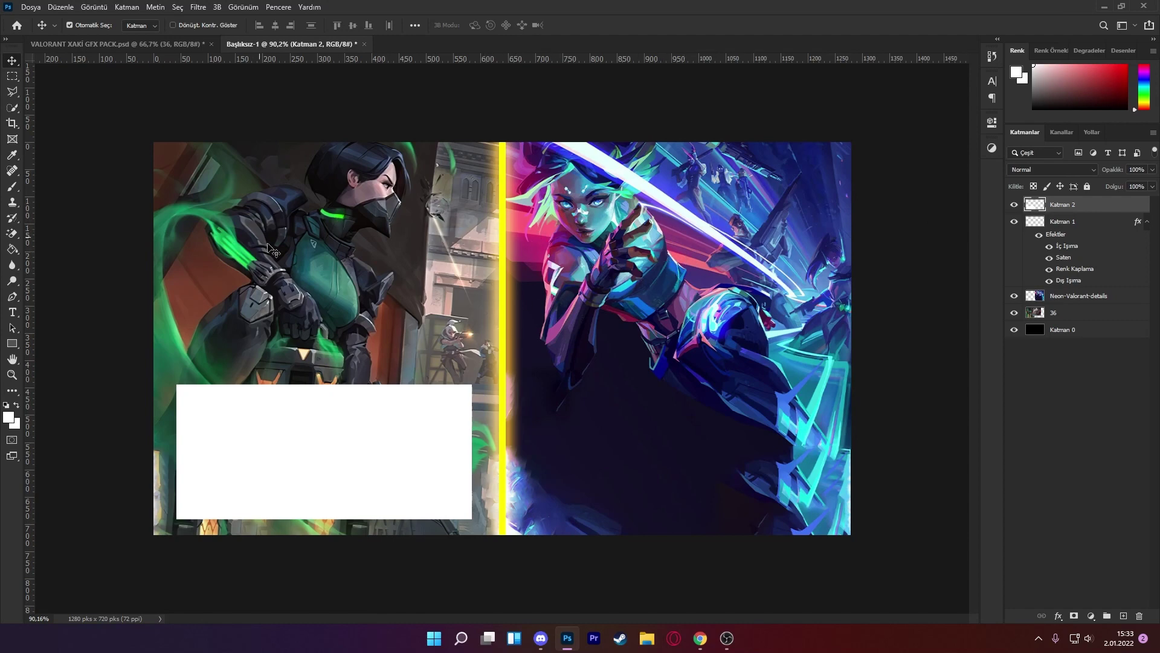
# - Add a Gradient Overlay to the white box and change its orange stop to ffa302, keeping the yellow end
pyautogui.doubleClick(1107, 210)
pyautogui.click(562, 329)
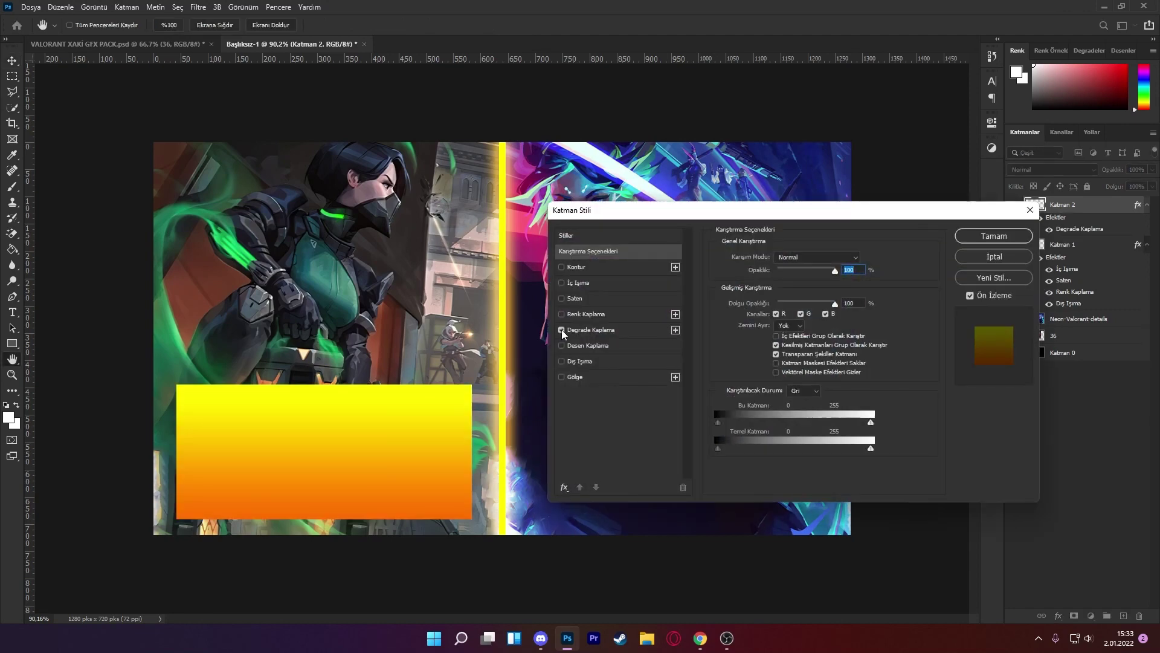
pyautogui.click(592, 331)
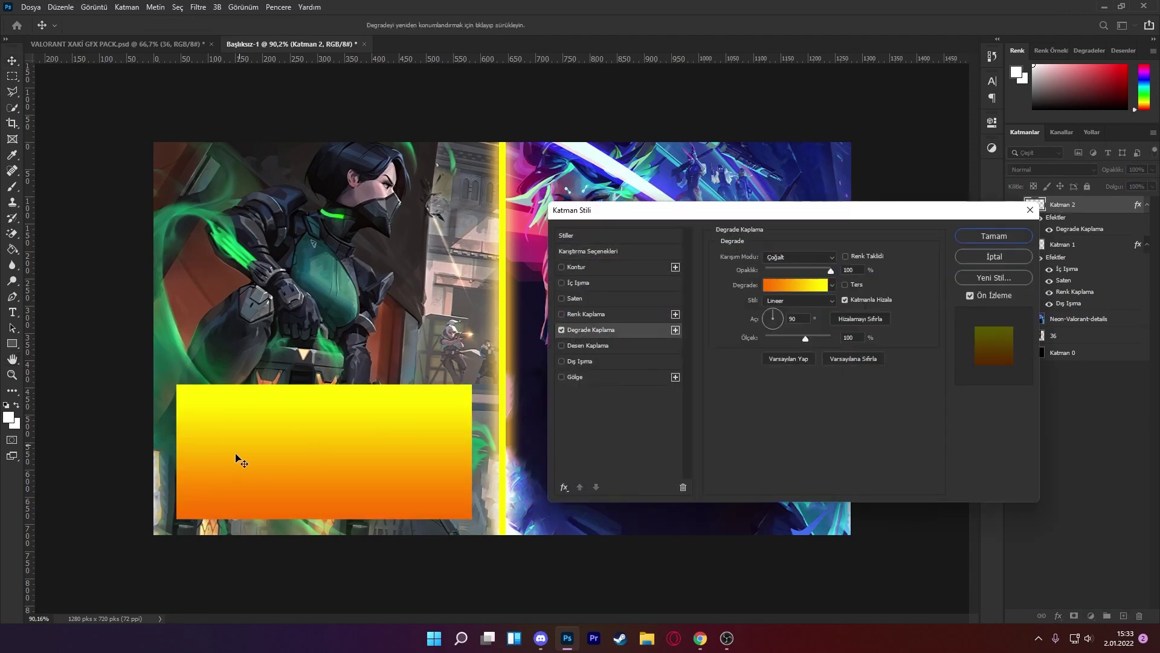
pyautogui.click(777, 289)
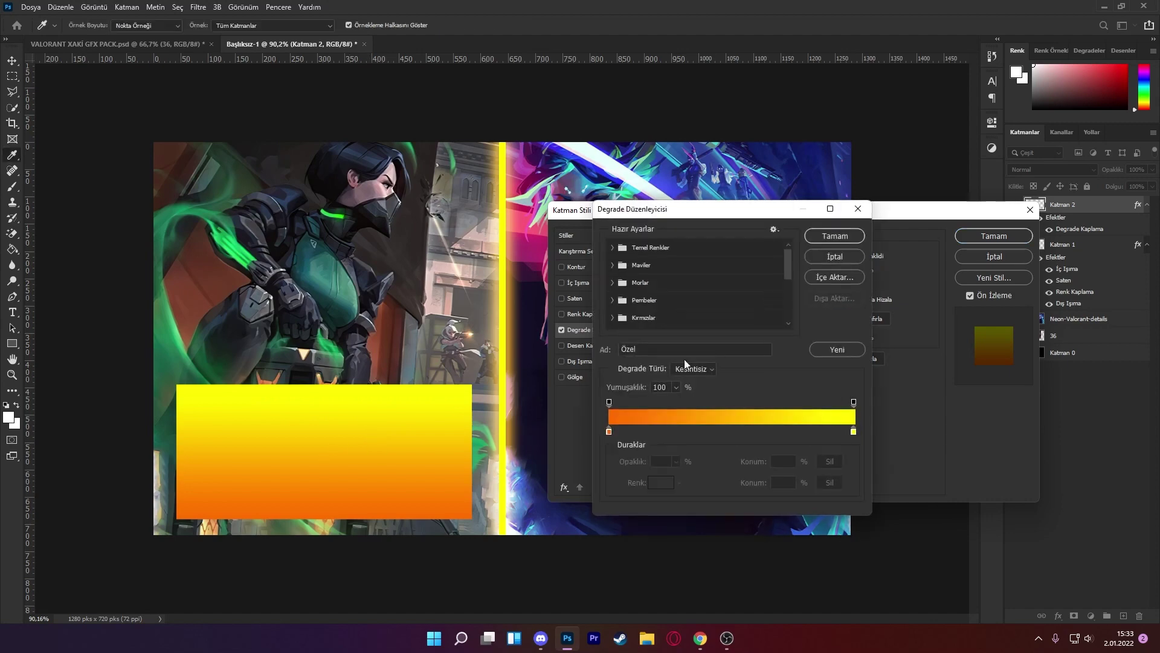
pyautogui.click(610, 431)
pyautogui.click(662, 482)
pyautogui.click(863, 365)
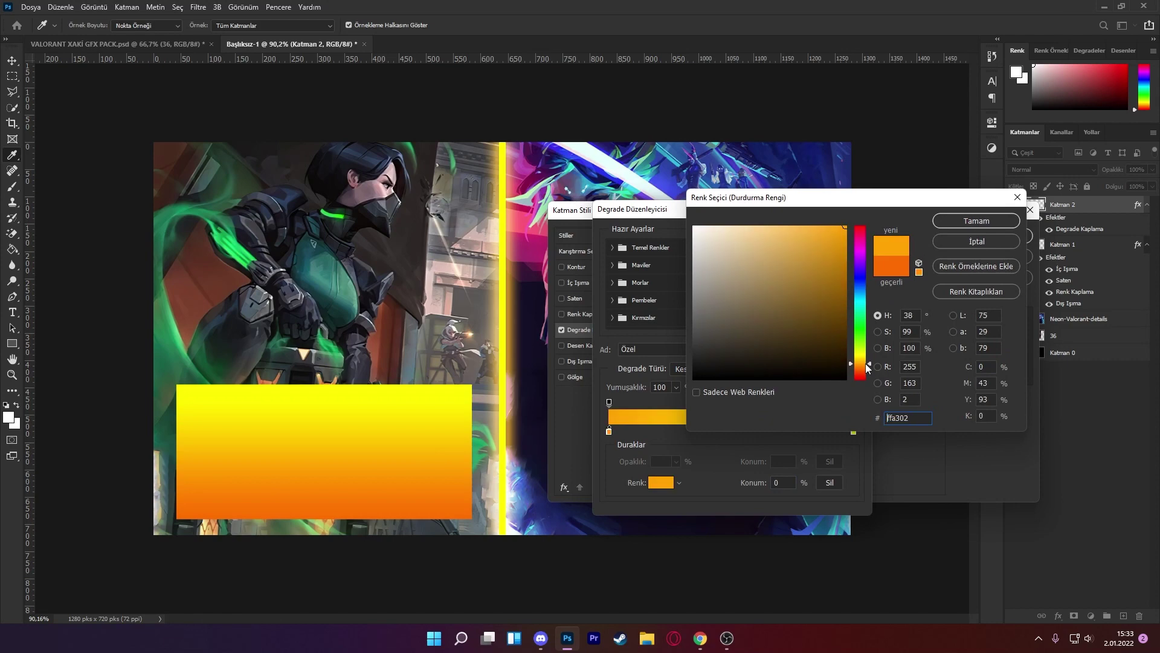
pyautogui.click(970, 241)
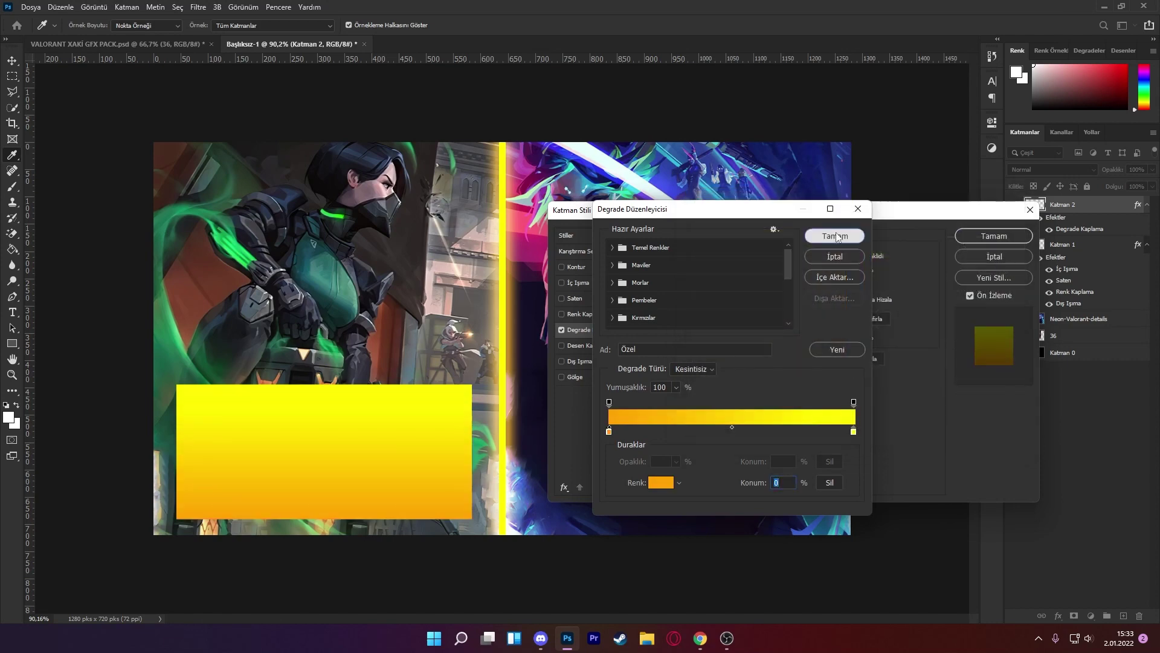
pyautogui.click(829, 235)
# - Enable Outer Glow, Inner Glow, Drop Shadow and Satin on the gradient box, leaving Pattern Overlay off
pyautogui.click(561, 345)
pyautogui.click(561, 345)
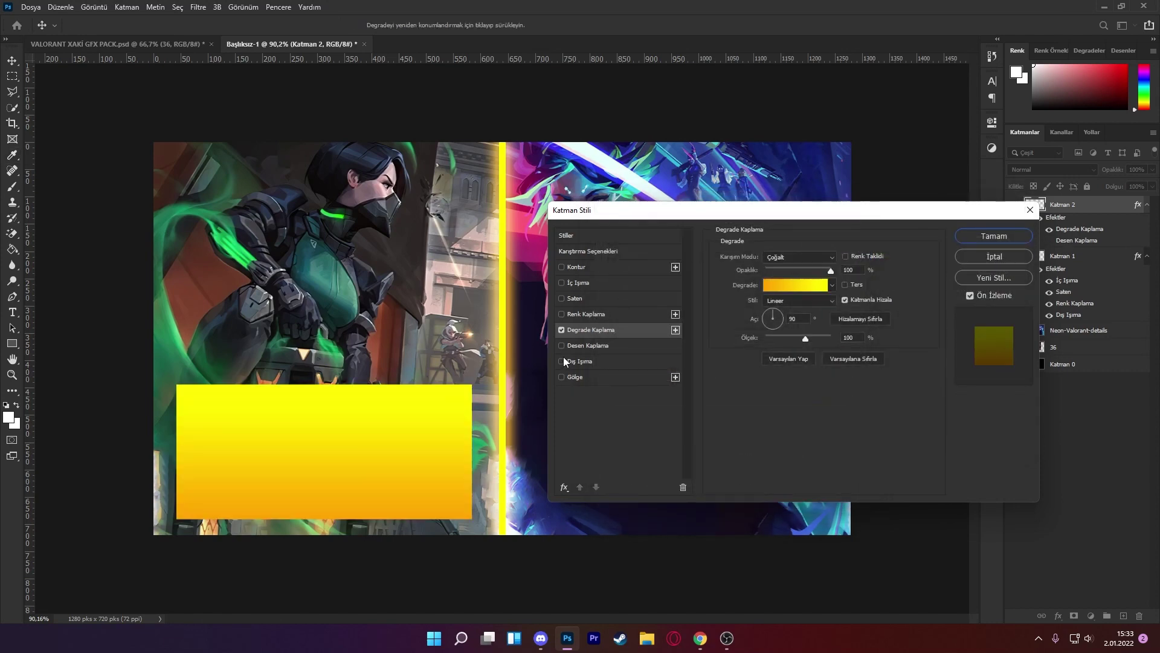
pyautogui.click(562, 361)
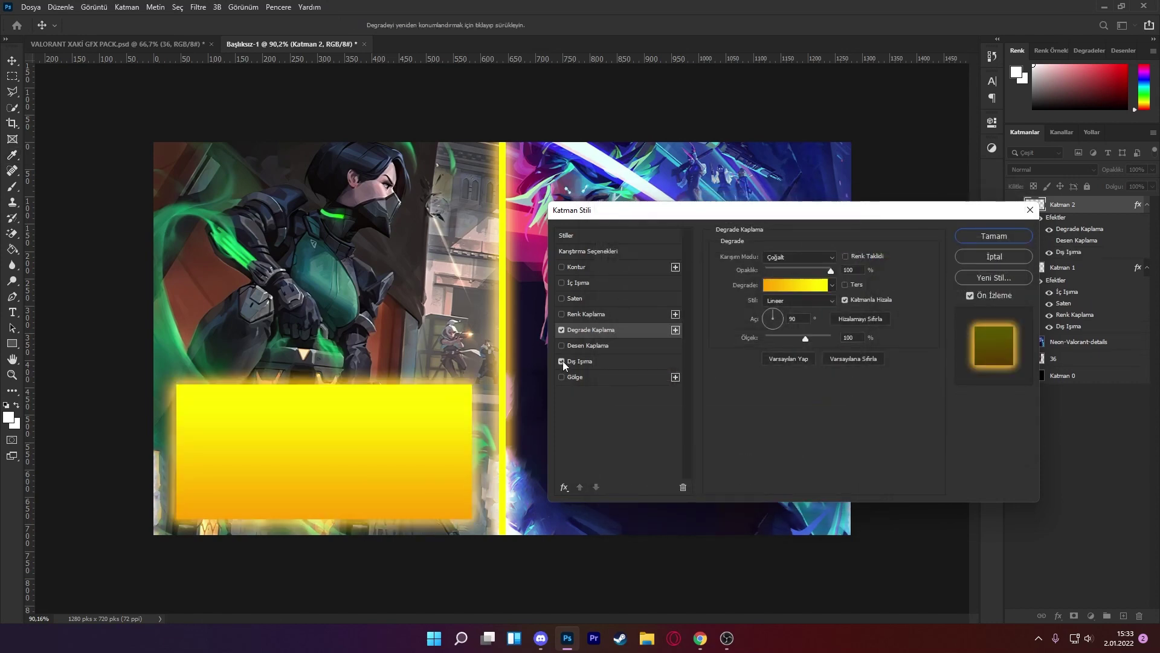
pyautogui.click(562, 283)
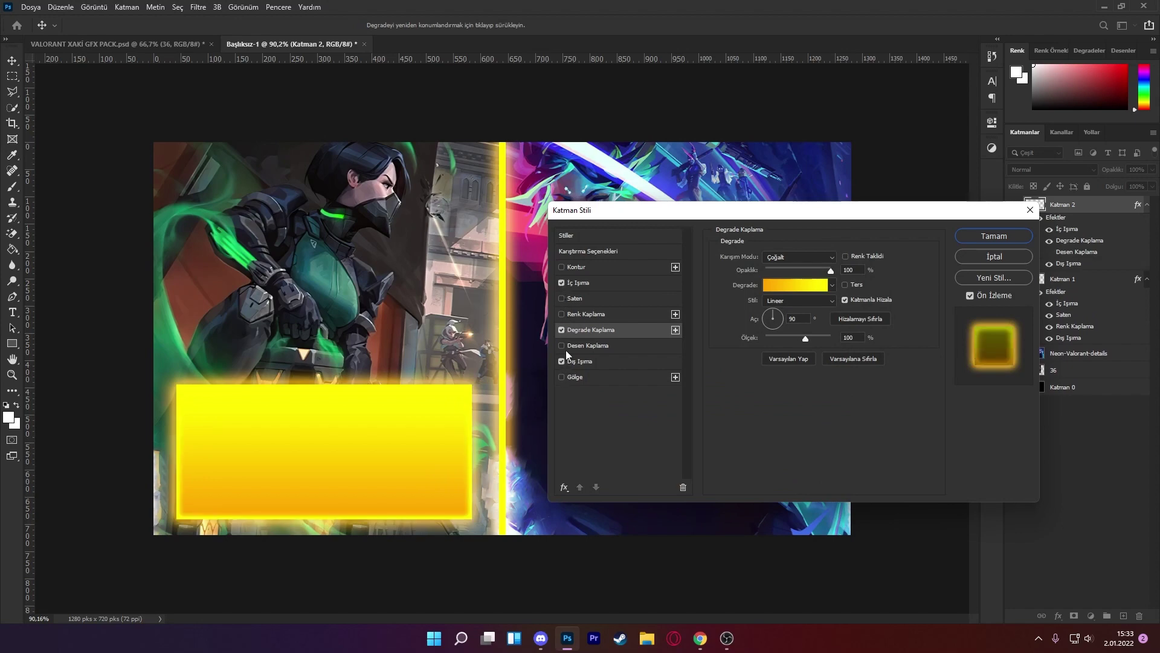
pyautogui.click(562, 377)
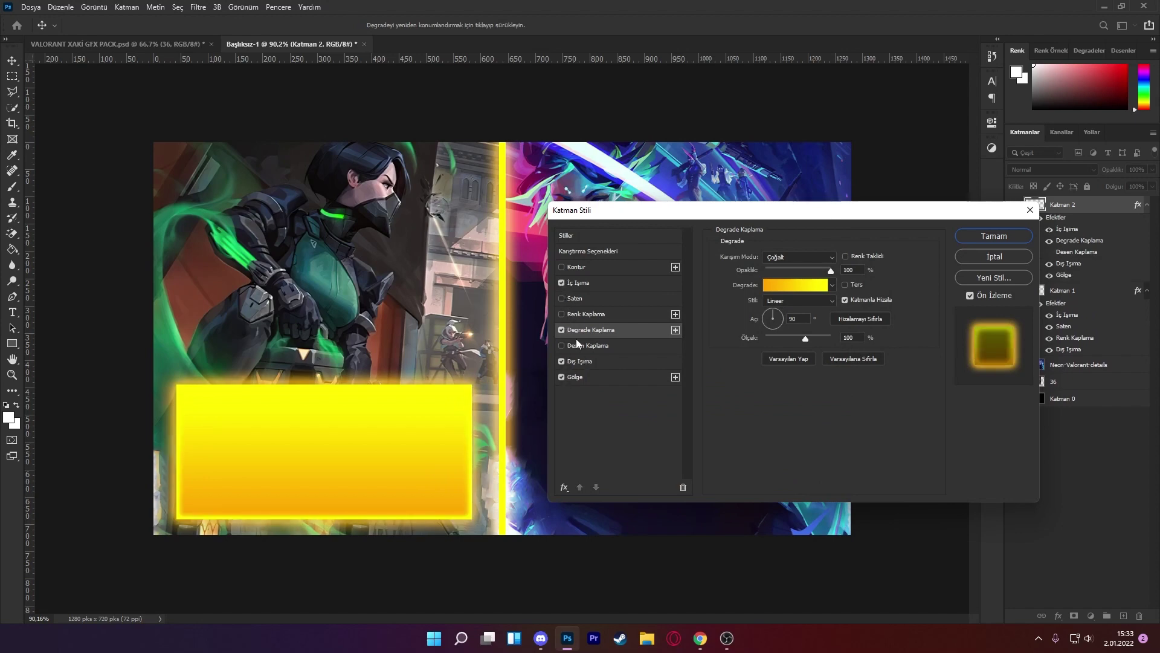
pyautogui.click(562, 299)
# - Lower the box's Outer Glow opacity to 39% and apply the layer style
pyautogui.click(579, 361)
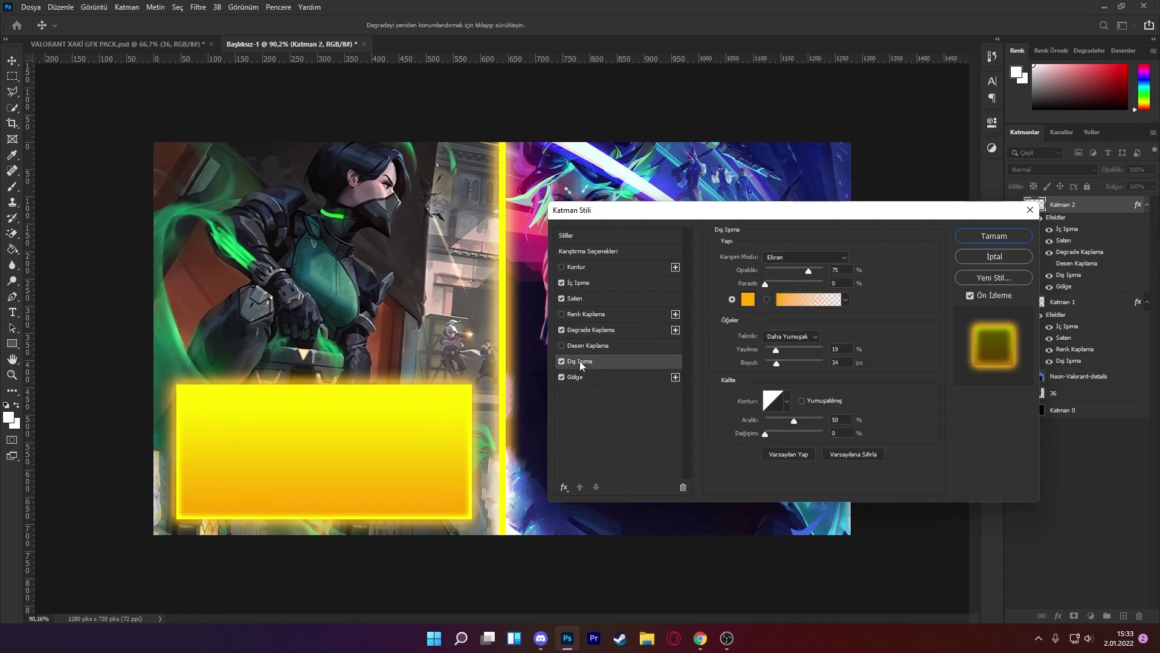
pyautogui.click(562, 283)
pyautogui.click(562, 284)
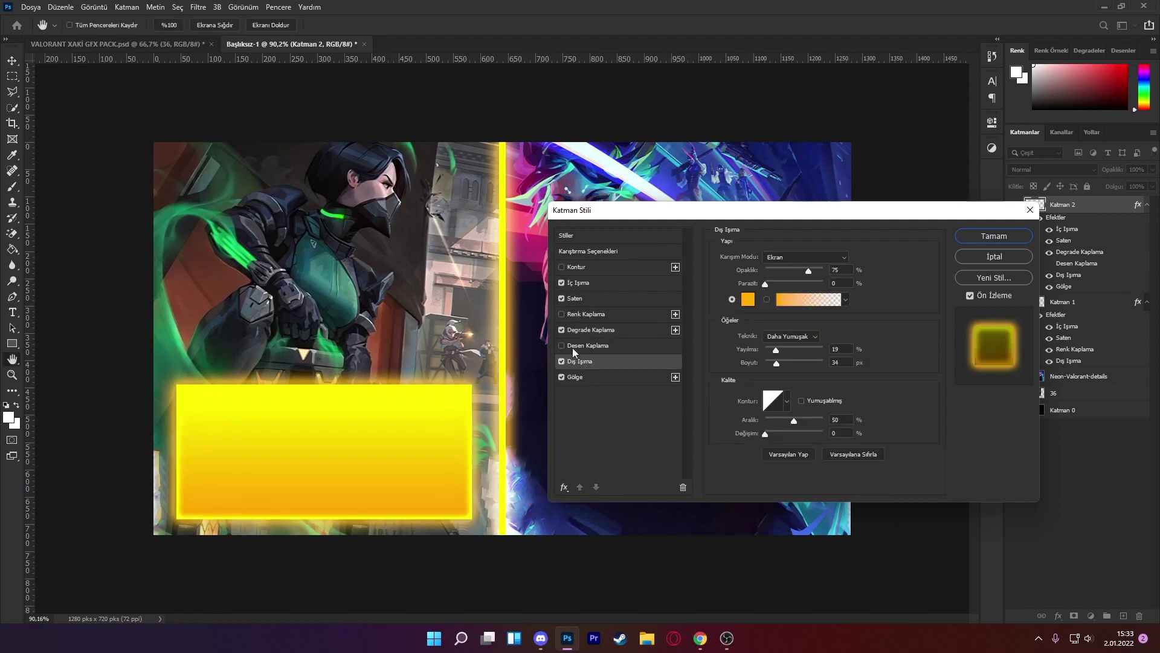
pyautogui.moveTo(810, 273); pyautogui.dragTo(786, 276)
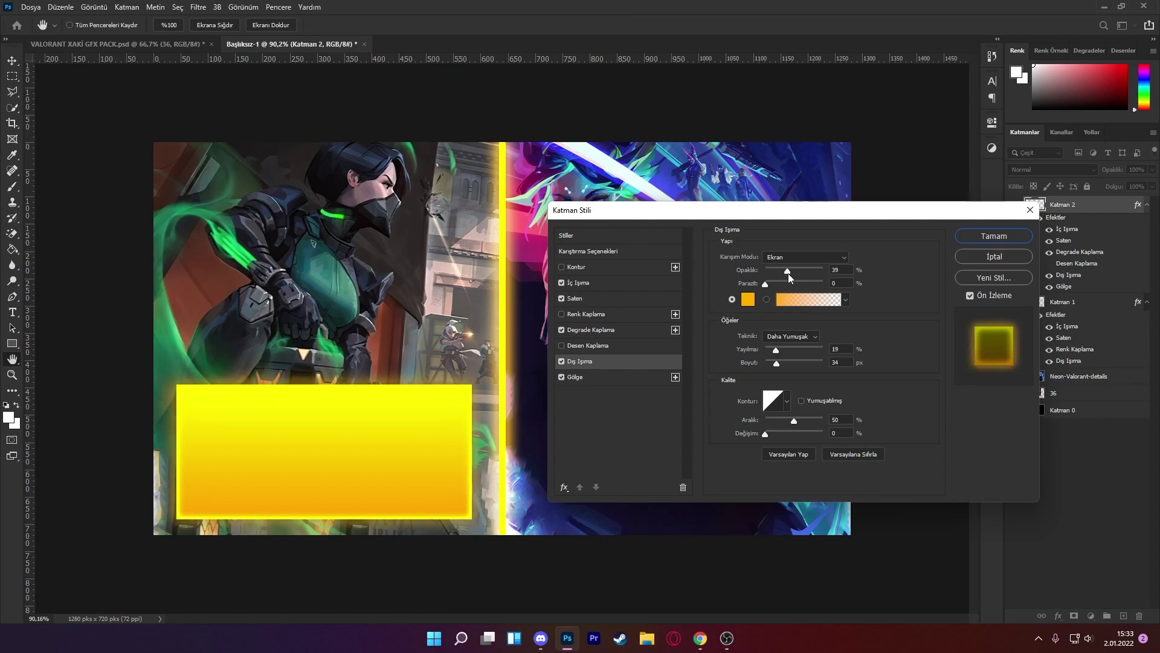
pyautogui.click(1026, 241)
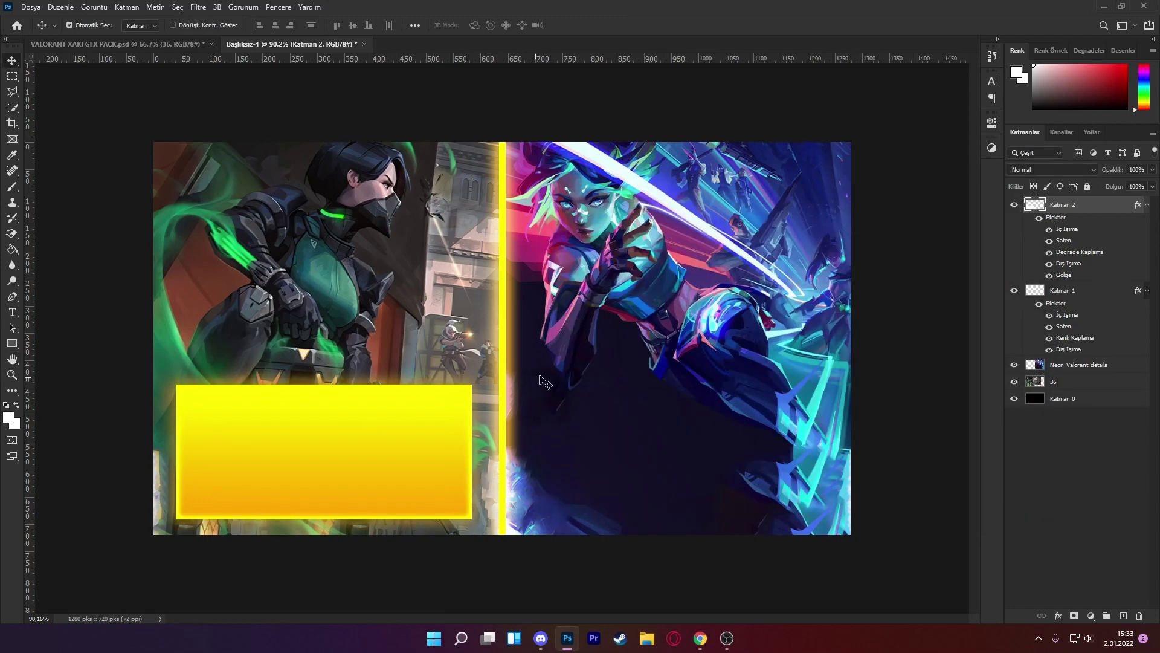
# - Duplicate the yellow box layer and place the copy at the same height on the Neon half
pyautogui.hotkey('ctrl', 'j')
pyautogui.hotkey('ctrl', 't')
pyautogui.moveTo(360, 448); pyautogui.dragTo(719, 445)
pyautogui.press('Return')
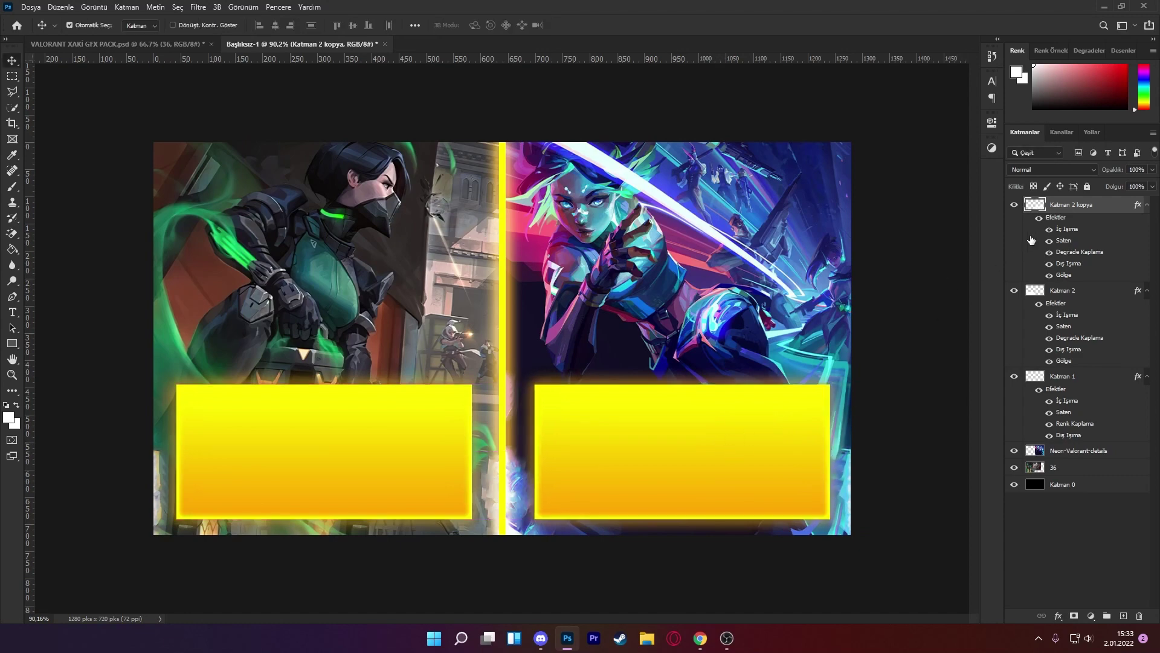
# - Save the copied box's layer style as a new style, including its layer effects and adding it to the current library
pyautogui.rightClick(1077, 211)
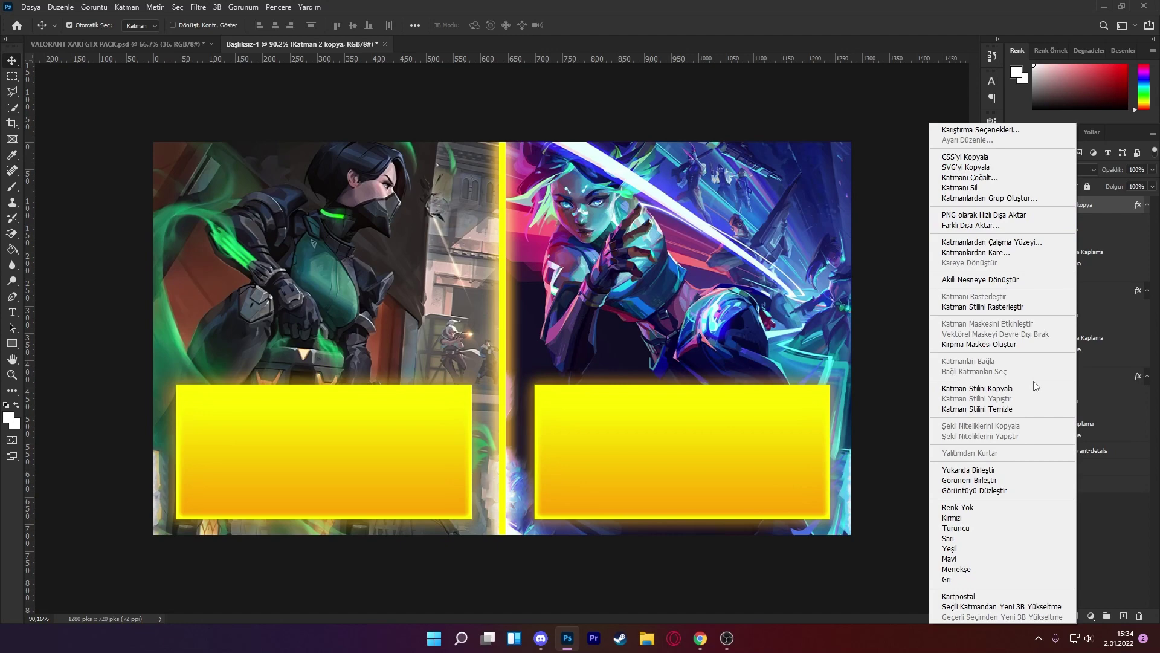
pyautogui.click(712, 401)
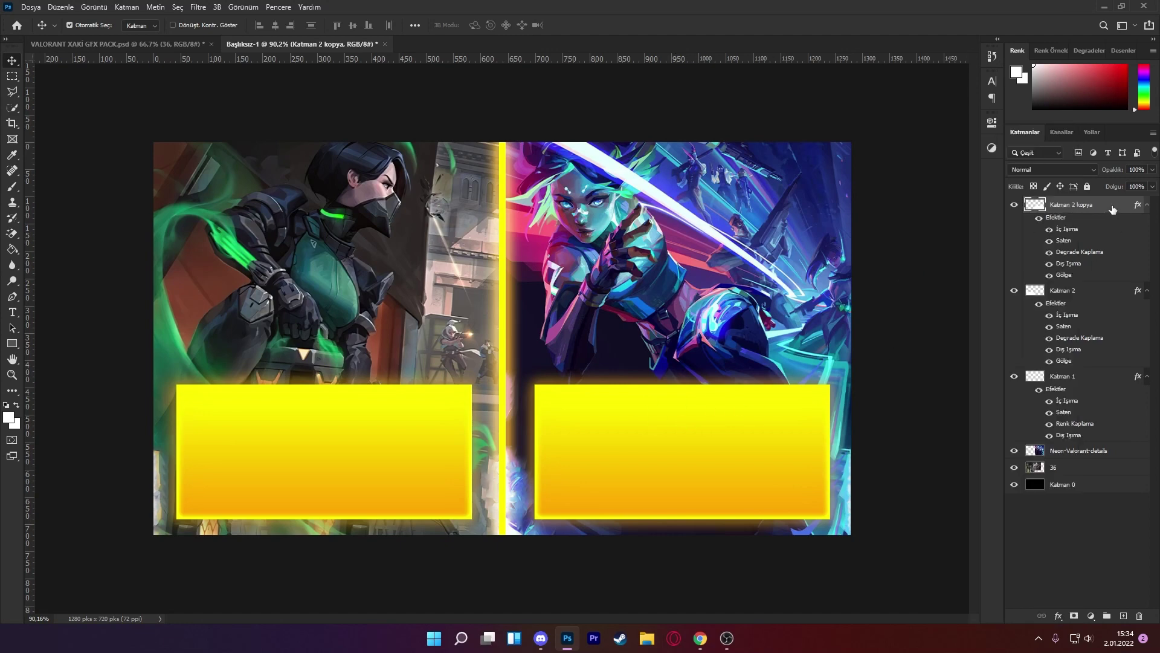
pyautogui.click(994, 278)
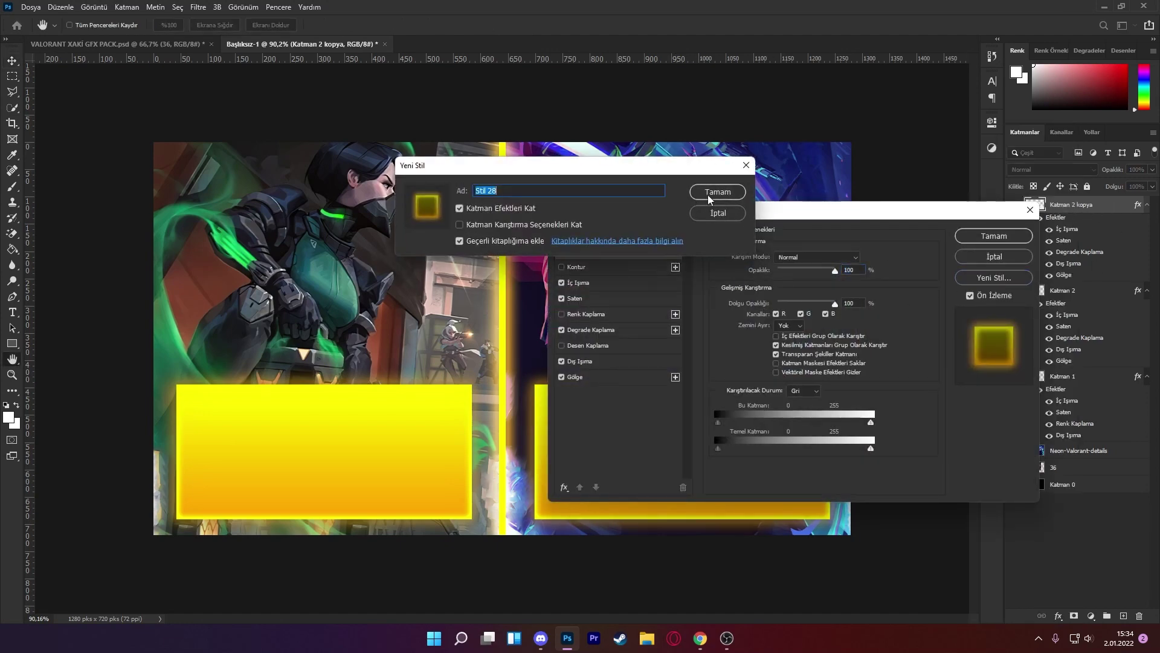
pyautogui.click(713, 193)
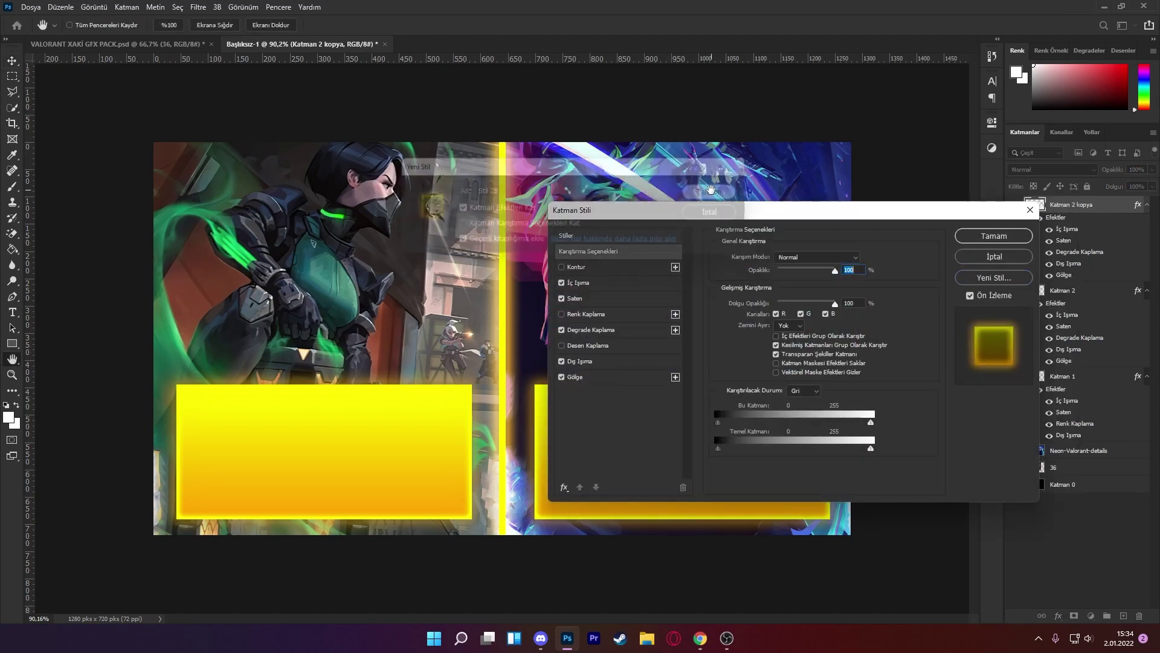
# - Look up the saved style among the style presets, leave the layer style unchanged and close the Libraries panel group
pyautogui.click(664, 232)
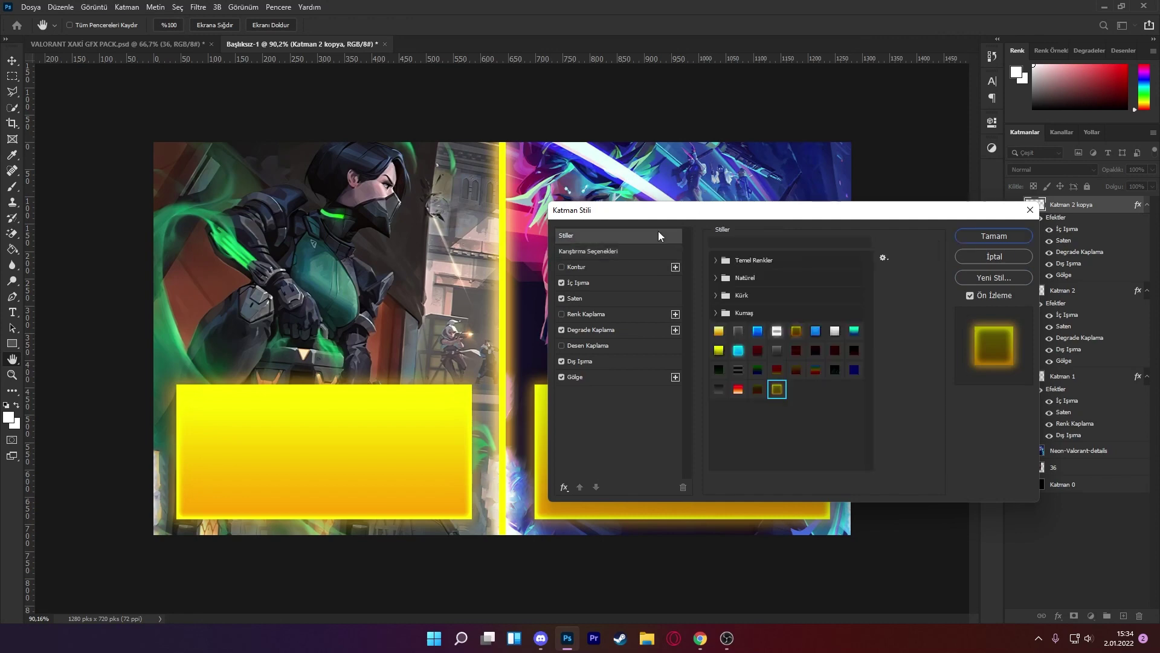
pyautogui.click(1007, 259)
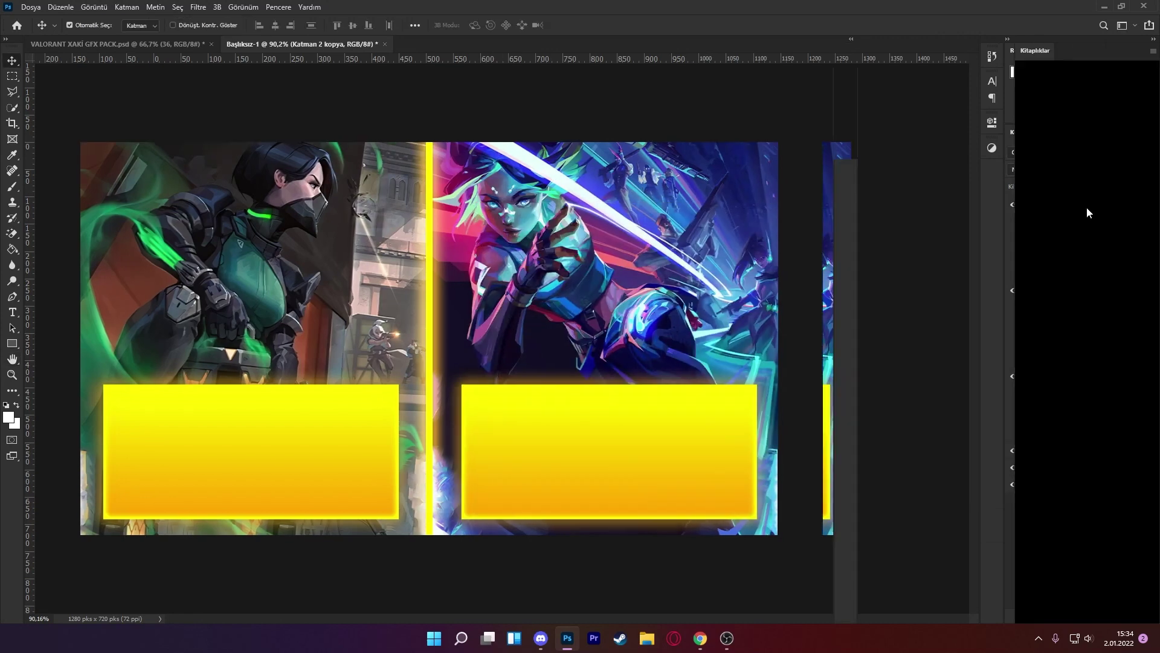
pyautogui.click(1153, 51)
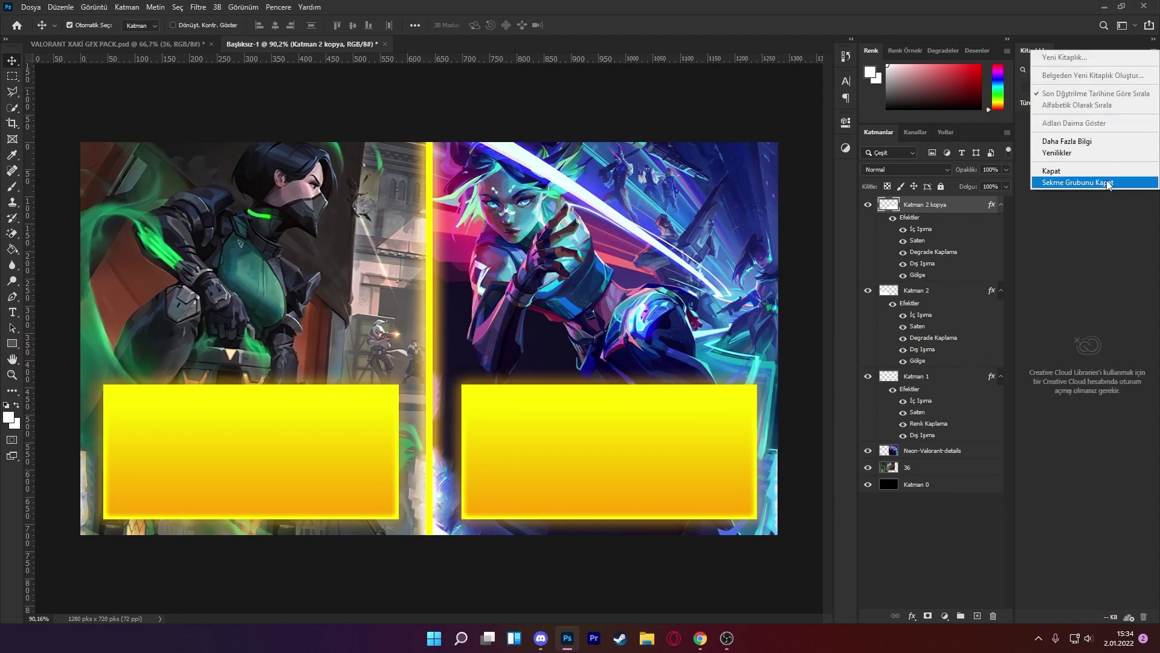
pyautogui.click(1109, 182)
# - Fill a rectangular test selection over the Neon artwork with white on a new layer, and deselect
pyautogui.press('m')
pyautogui.moveTo(571, 216)
pyautogui.mouseDown()
pyautogui.moveTo(804, 259)
pyautogui.moveTo(825, 299)
pyautogui.mouseUp()
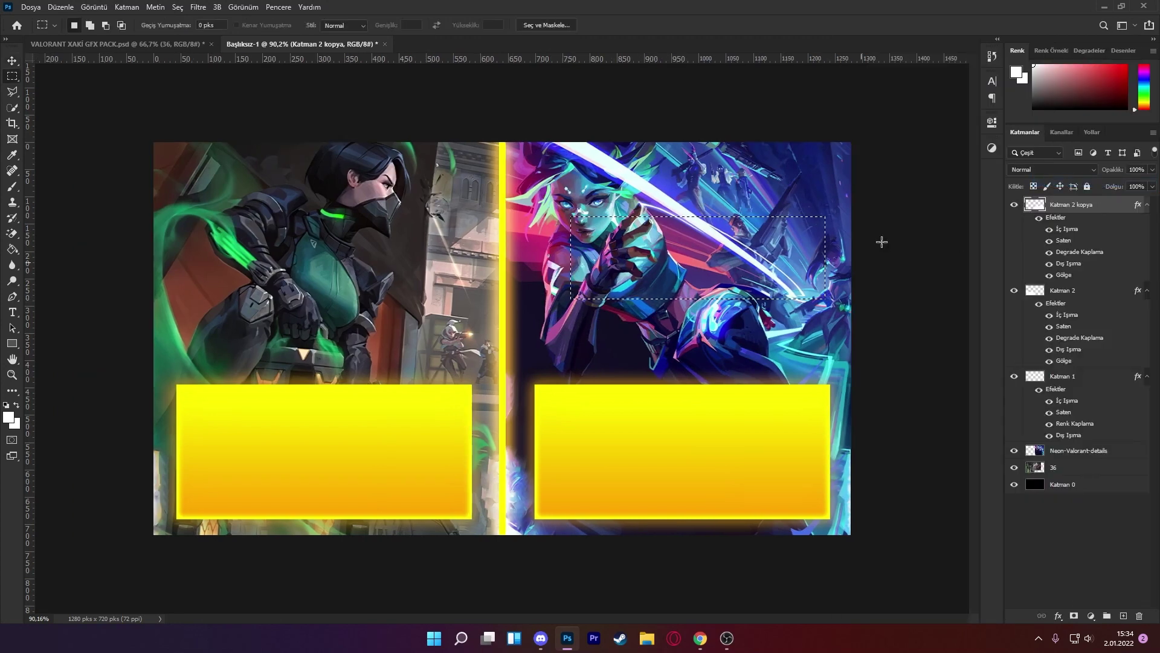
pyautogui.click(1123, 616)
pyautogui.press('g')
pyautogui.click(680, 290)
pyautogui.hotkey('ctrl', 'd')
# - Apply the saved yellow gradient style to the white test rectangle, and delete the test layer
pyautogui.doubleClick(1119, 208)
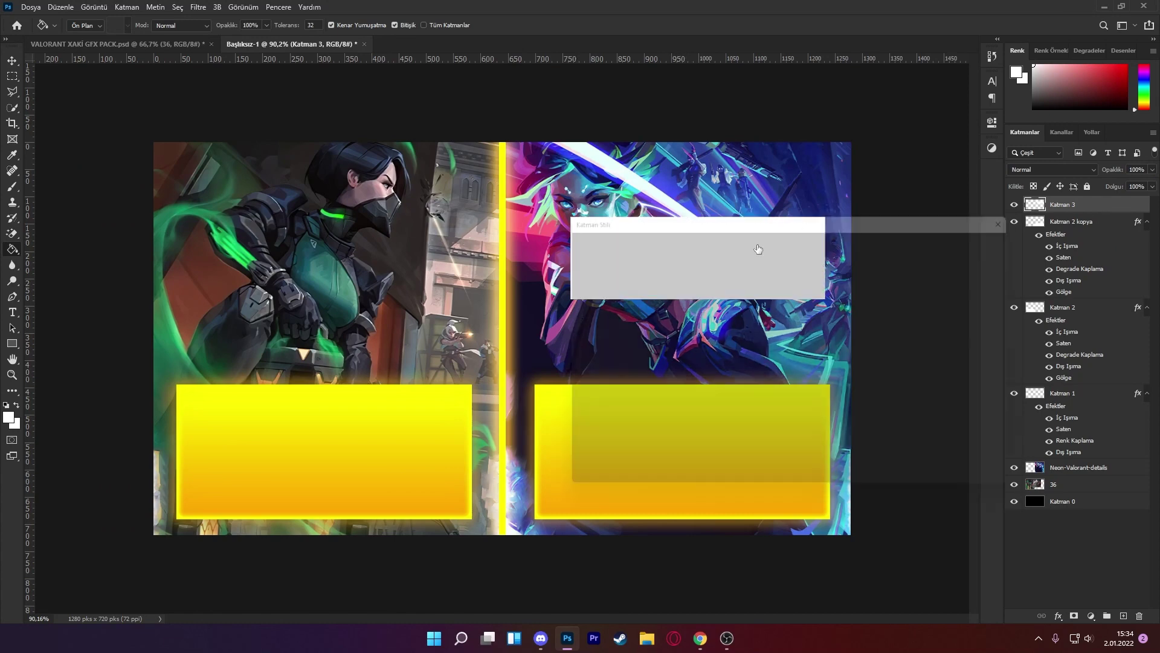
pyautogui.moveTo(820, 209); pyautogui.dragTo(687, 341)
pyautogui.click(868, 365)
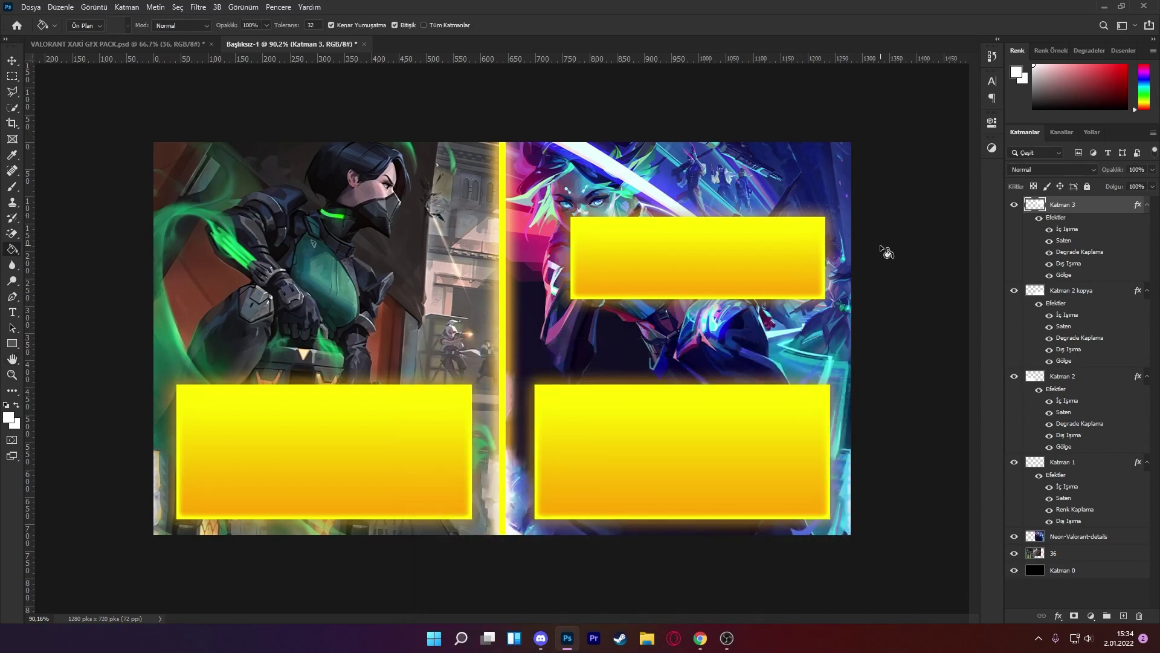
pyautogui.press('Delete')
# - Rasterize the layer style of the box on the Neon half and shift its hue by about +130 to cyan
pyautogui.press('v')
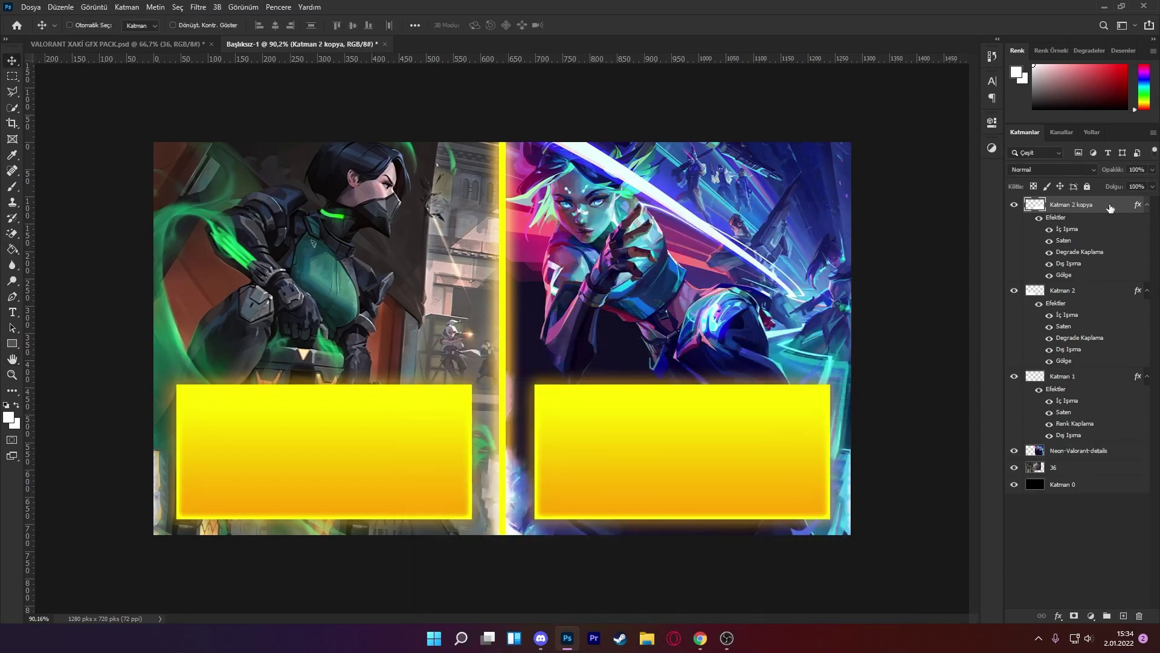
pyautogui.rightClick(1110, 209)
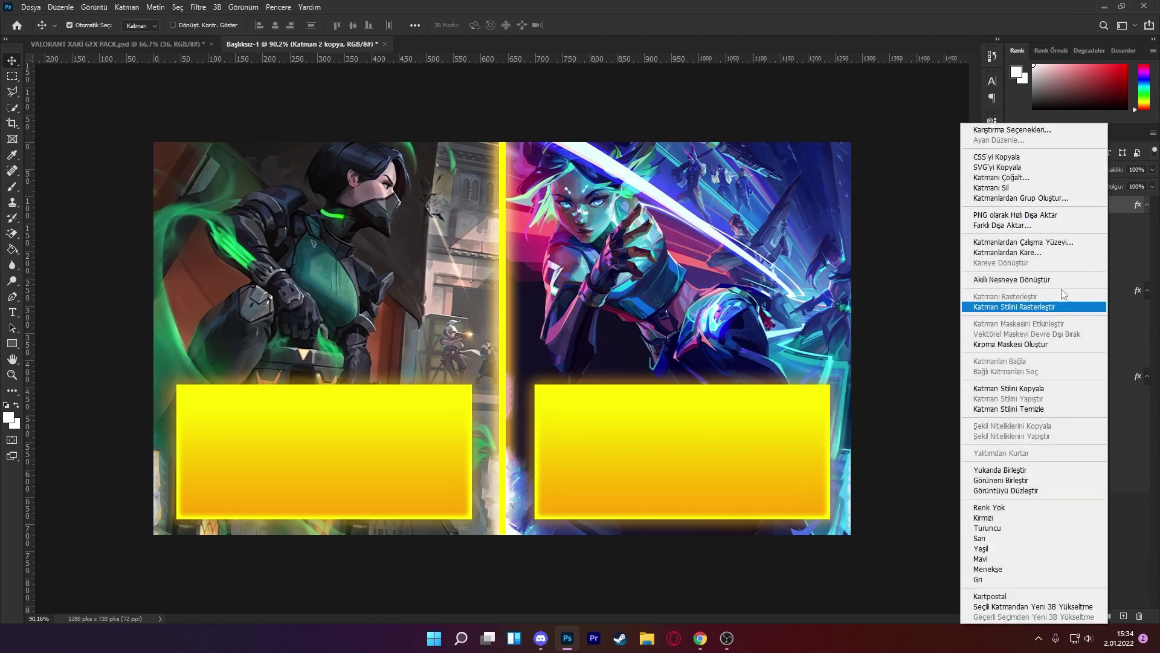
pyautogui.click(1059, 307)
pyautogui.hotkey('ctrl', 'u')
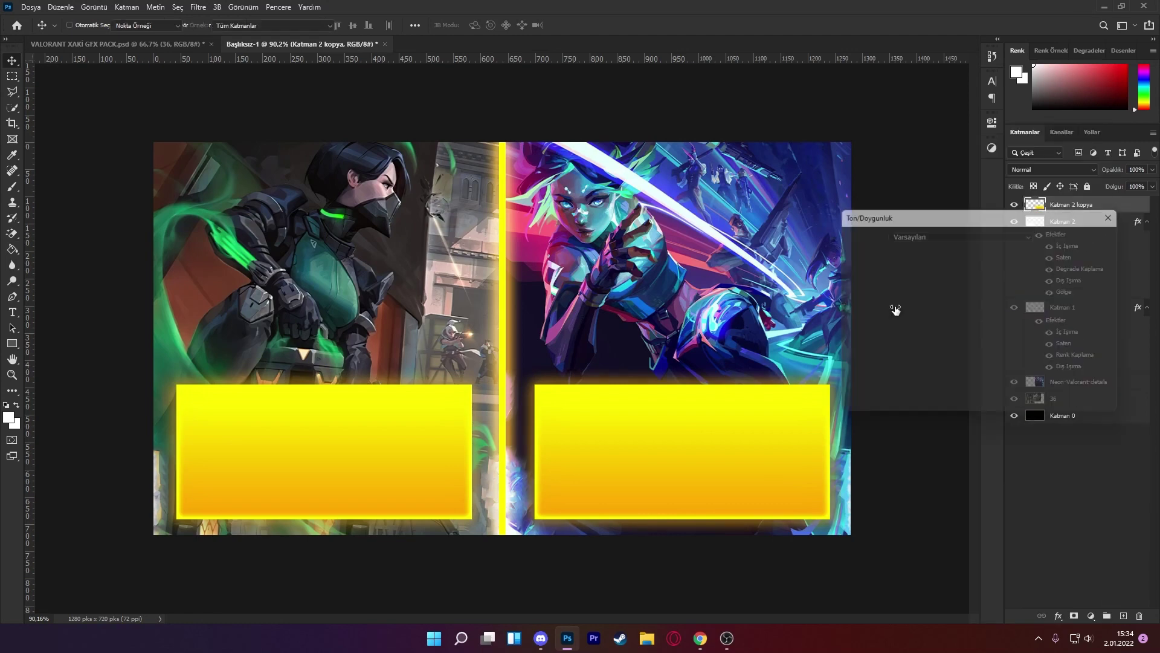
pyautogui.moveTo(951, 301); pyautogui.dragTo(1000, 303)
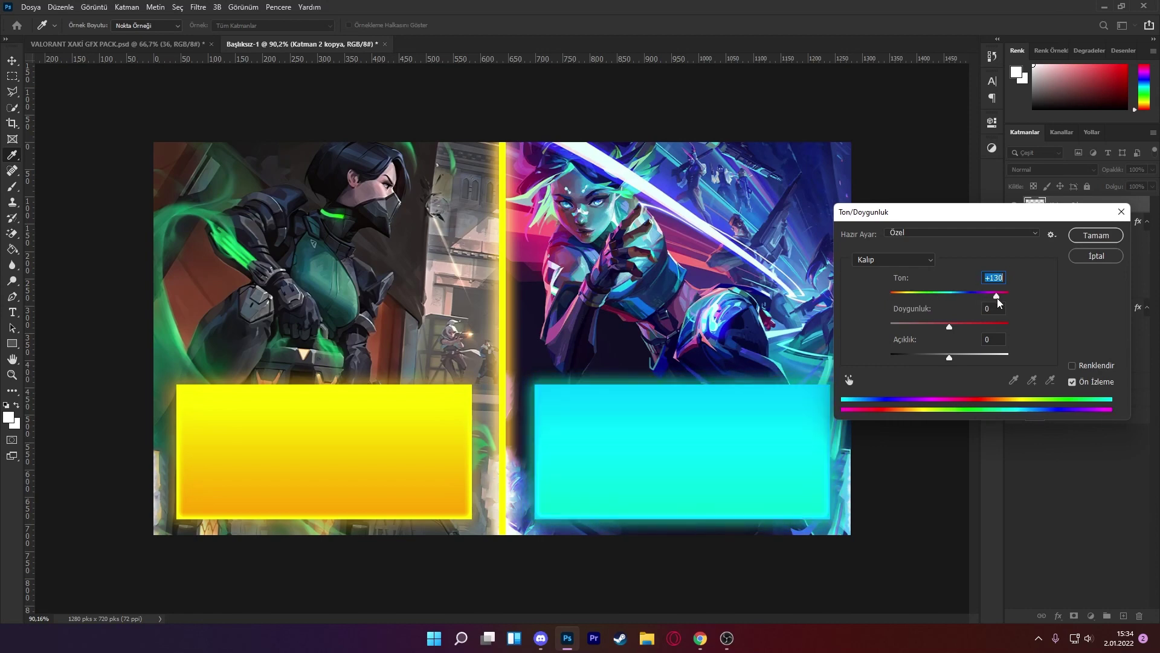
pyautogui.click(1096, 240)
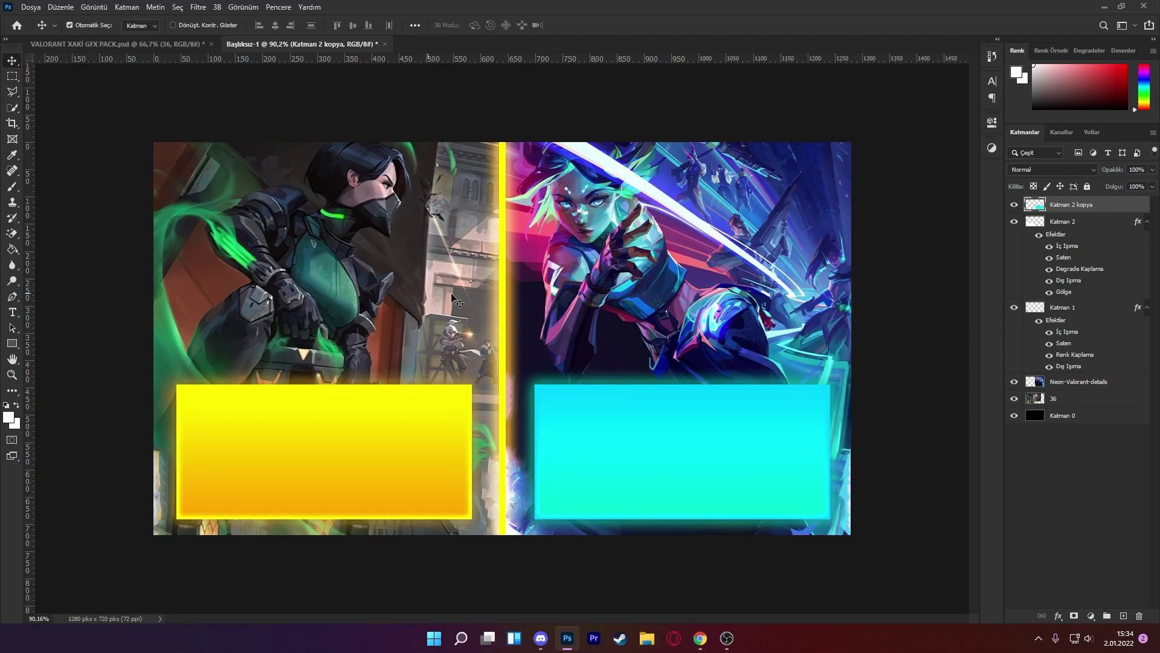
# - Add white, centre-aligned text in italic TacticSans reading YENİ and AJAN on two lines over the Neon half
pyautogui.click(952, 331)
pyautogui.press('t')
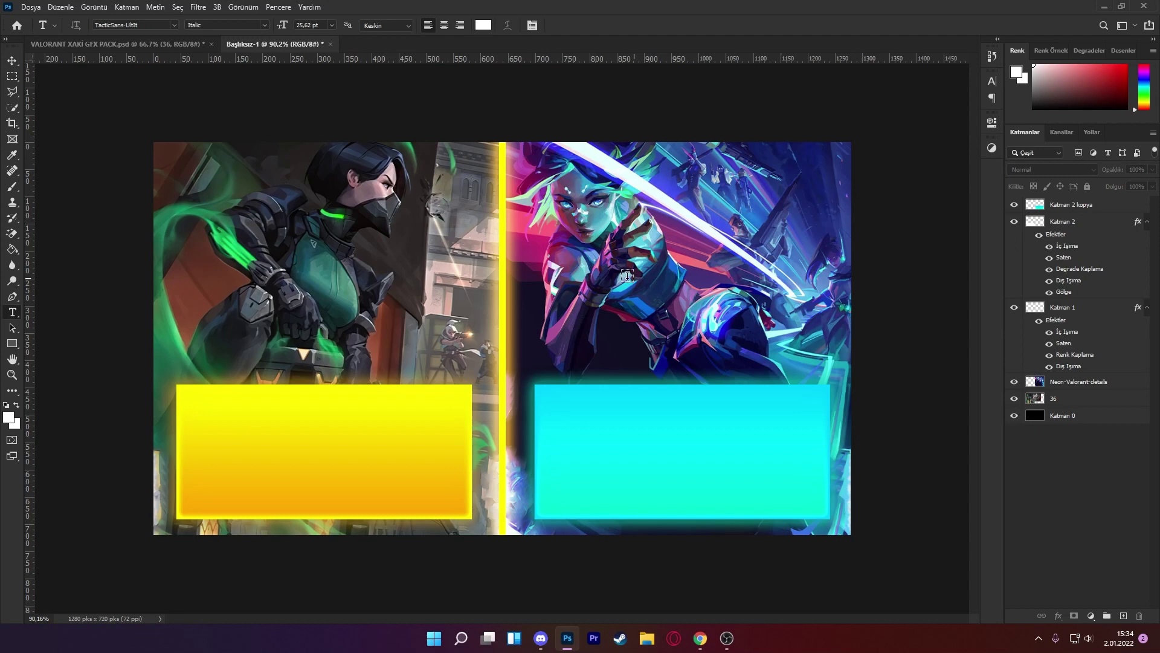
pyautogui.click(603, 273)
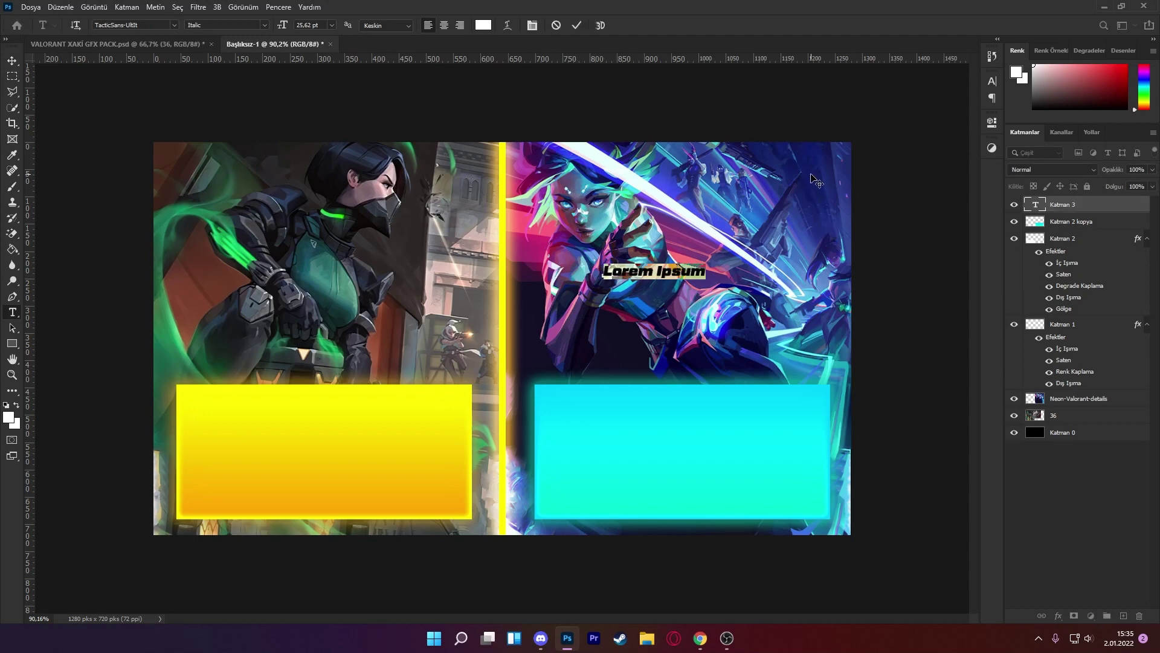
pyautogui.write('YENI ')
pyautogui.write('AJAN')
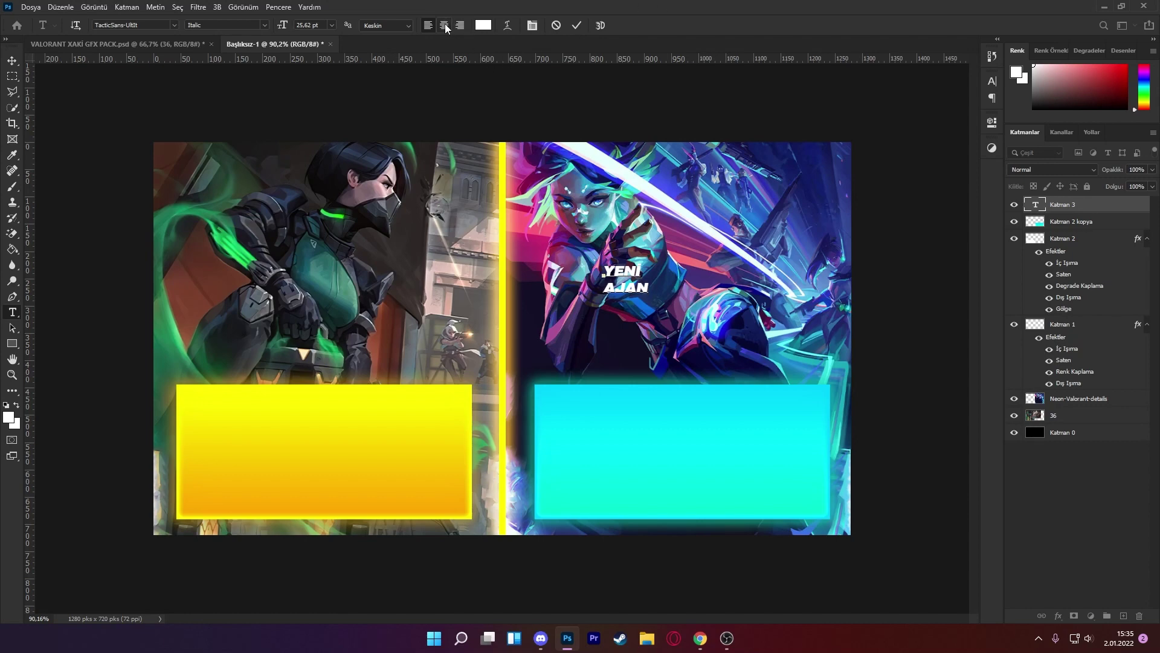
pyautogui.click(445, 25)
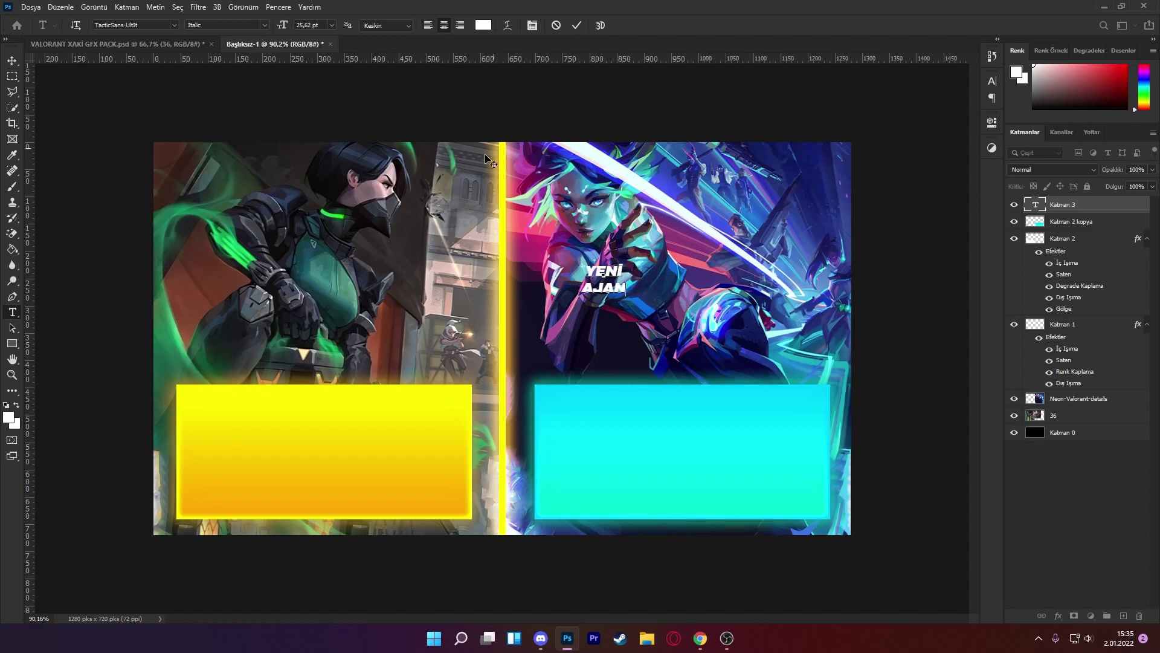
# - Enlarge the YENİ AJAN text to about 87 pt and place it on the cyan box
pyautogui.click(12, 61)
pyautogui.hotkey('ctrl', 't')
pyautogui.moveTo(626, 295); pyautogui.dragTo(700, 490)
pyautogui.moveTo(777, 363); pyautogui.dragTo(740, 402)
pyautogui.moveTo(664, 417); pyautogui.dragTo(686, 430)
pyautogui.press('Return')
# - Delete the word AJAN from the text and enlarge the remaining YENİ to about 139 pt
pyautogui.doubleClick(749, 474)
pyautogui.moveTo(754, 477); pyautogui.dragTo(606, 467)
pyautogui.press('BackSpace')
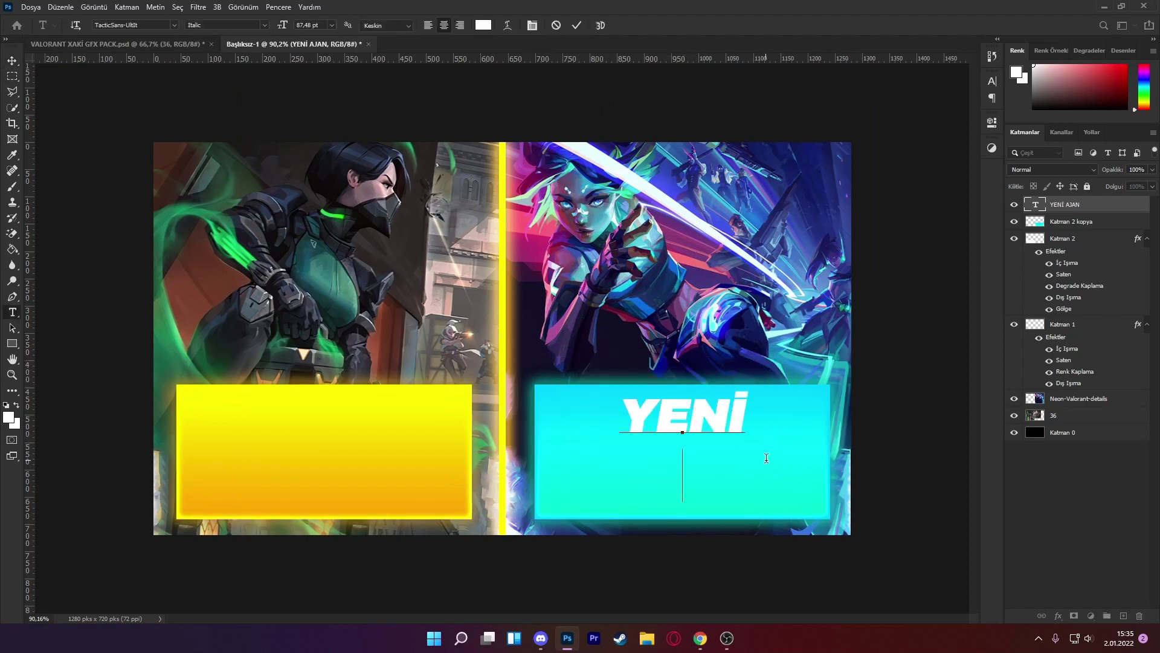
pyautogui.click(12, 61)
pyautogui.moveTo(662, 429); pyautogui.dragTo(689, 456)
pyautogui.hotkey('ctrl', 't')
pyautogui.moveTo(768, 446); pyautogui.dragTo(783, 468)
# - Duplicate the YENİ text directly below the original and retype the copy as AJAN
pyautogui.moveTo(693, 435); pyautogui.dragTo(686, 481)
pyautogui.press('Return')
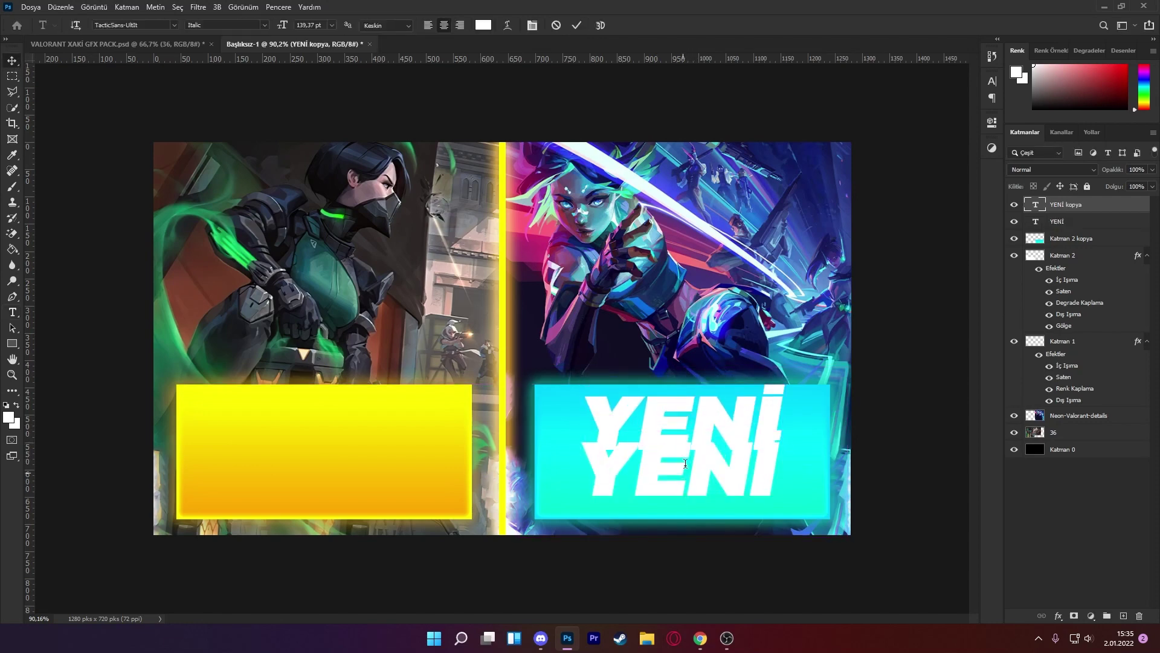
pyautogui.doubleClick(686, 478)
pyautogui.write('AJANM')
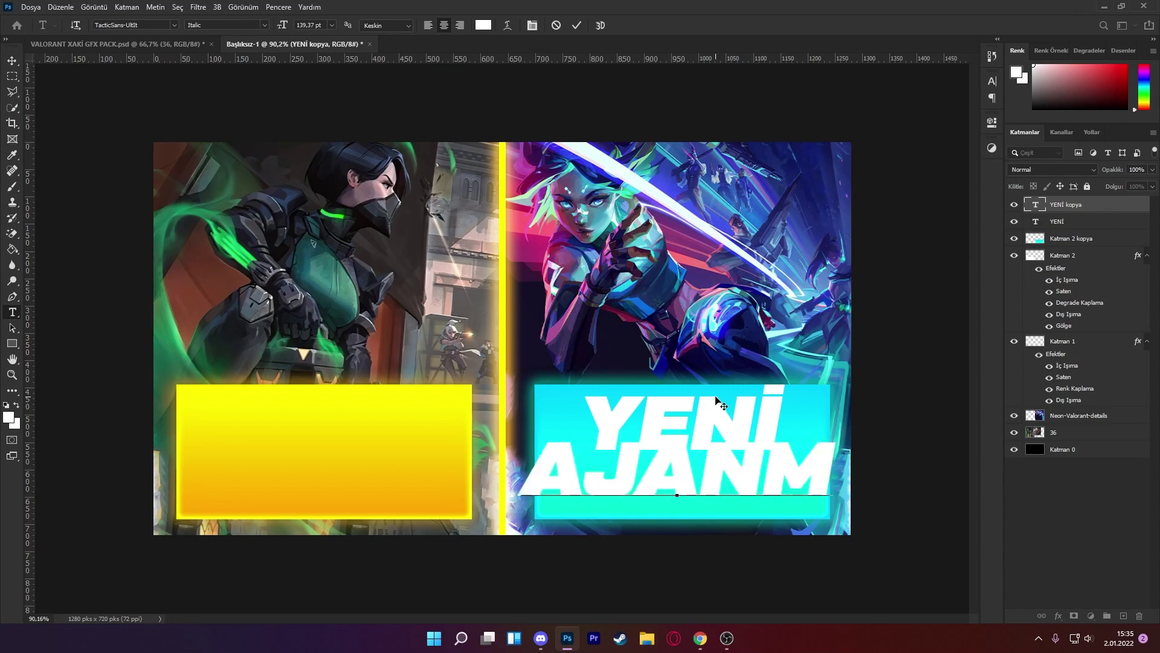
pyautogui.press('BackSpace')
pyautogui.hotkey('ctrl', 'Return')
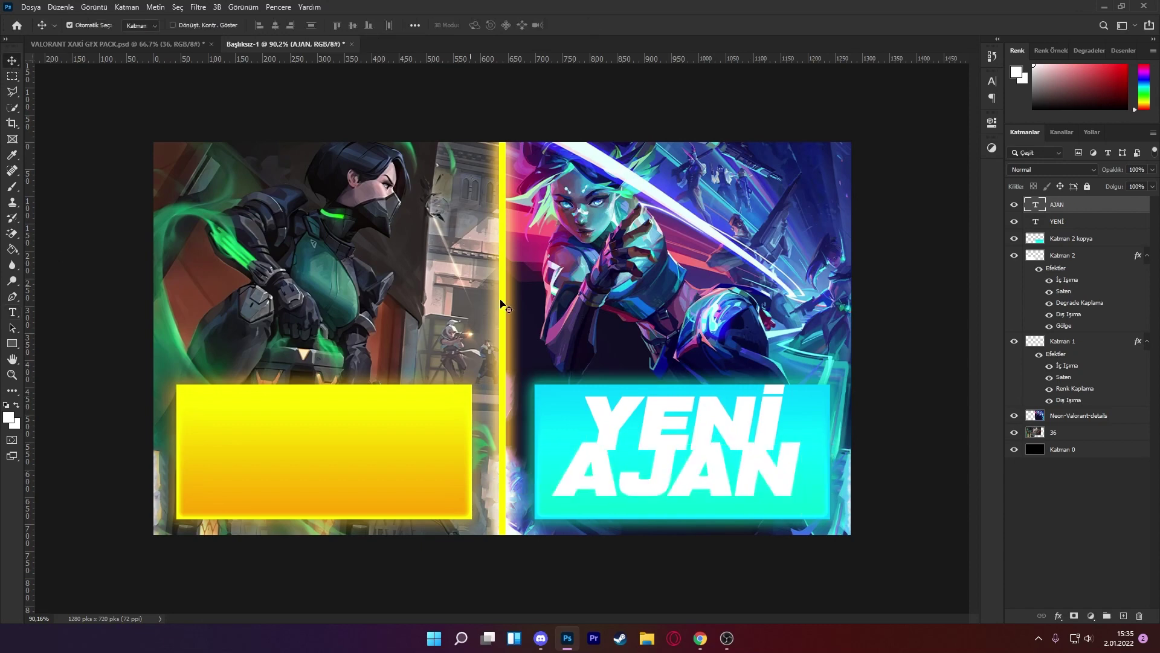
# - Scale the AJAN text down slightly and nudge it into place below YENİ, inside the cyan box
pyautogui.hotkey('ctrl', 't')
pyautogui.moveTo(695, 475)
pyautogui.mouseDown()
pyautogui.moveTo(707, 492)
pyautogui.moveTo(698, 480)
pyautogui.moveTo(700, 505)
pyautogui.moveTo(698, 494)
pyautogui.mouseUp()
pyautogui.press('Return')
pyautogui.press('Left')
pyautogui.press('Left')
pyautogui.press('Left')
pyautogui.press('Left')
pyautogui.press('Left')
pyautogui.press('Left')
pyautogui.press('Left')
pyautogui.press('Left')
pyautogui.press('Left')
pyautogui.press('Left')
pyautogui.press('Left')
pyautogui.press('Down')
pyautogui.press('Down')
pyautogui.press('Down')
pyautogui.press('Down')
pyautogui.press('Down')
pyautogui.press('Down')
pyautogui.press('Down')
pyautogui.press('Right')
pyautogui.press('Right')
pyautogui.press('Right')
pyautogui.press('Right')
pyautogui.press('Right')
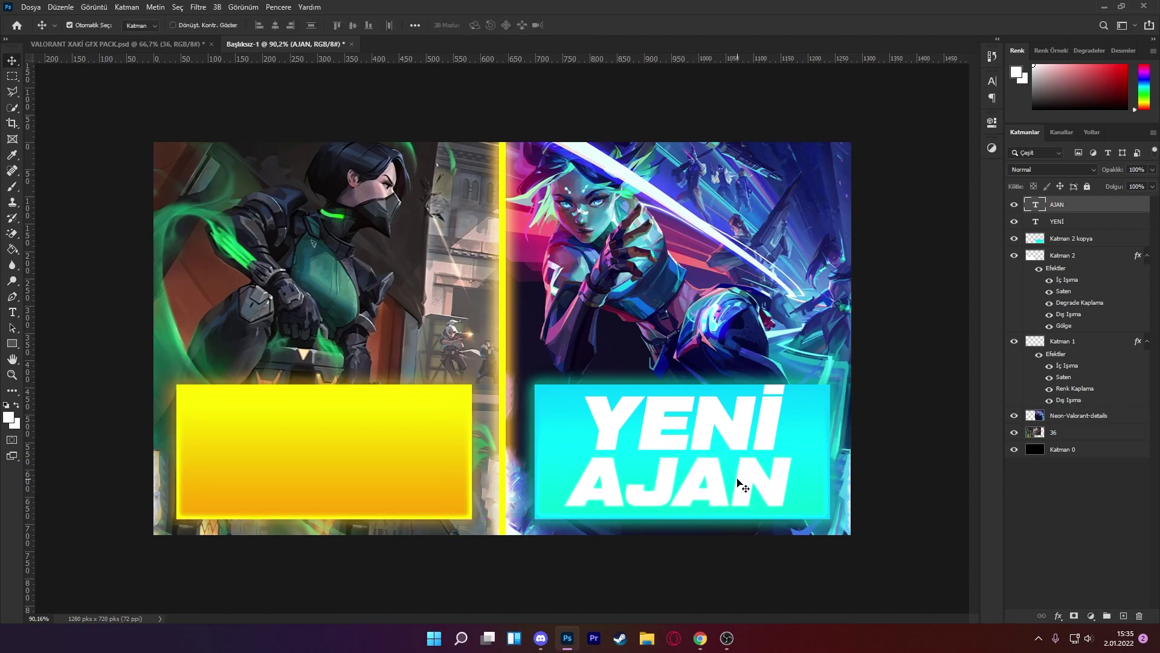
pyautogui.press('Down')
pyautogui.press('Down')
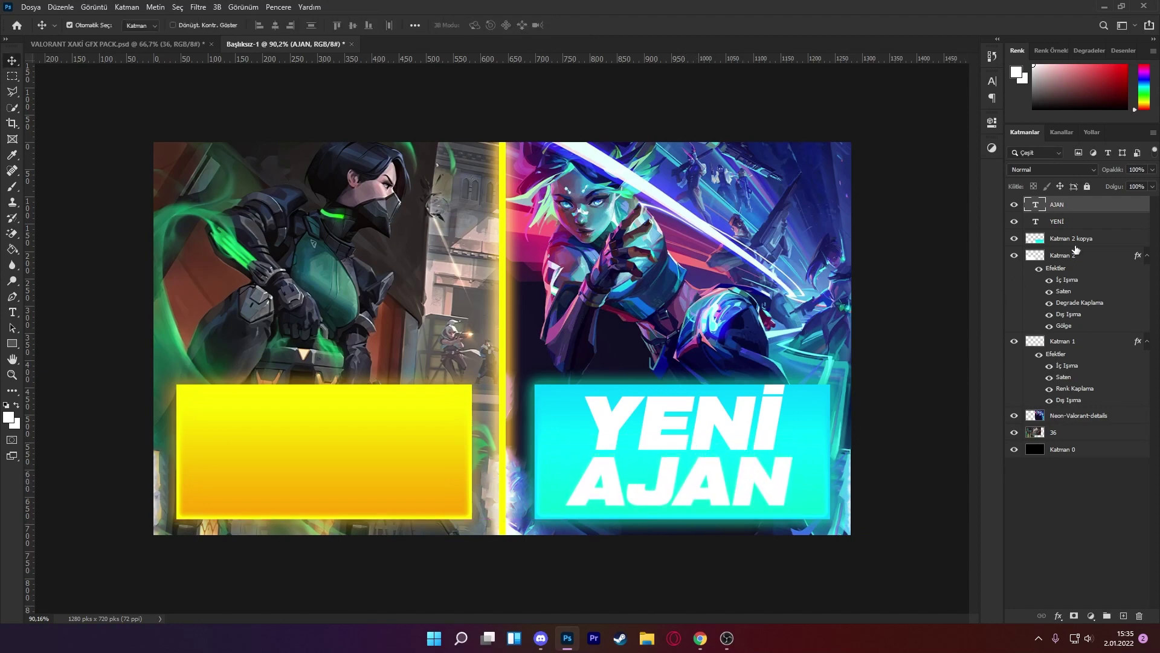
# - Reposition the YENİ and AJAN text layers together so they sit centred in the cyan box
pyautogui.keyDown('shift'); pyautogui.click(1084, 222); pyautogui.keyUp('shift')
pyautogui.hotkey('ctrl', 't')
pyautogui.moveTo(715, 445); pyautogui.dragTo(723, 447)
pyautogui.press('Return')
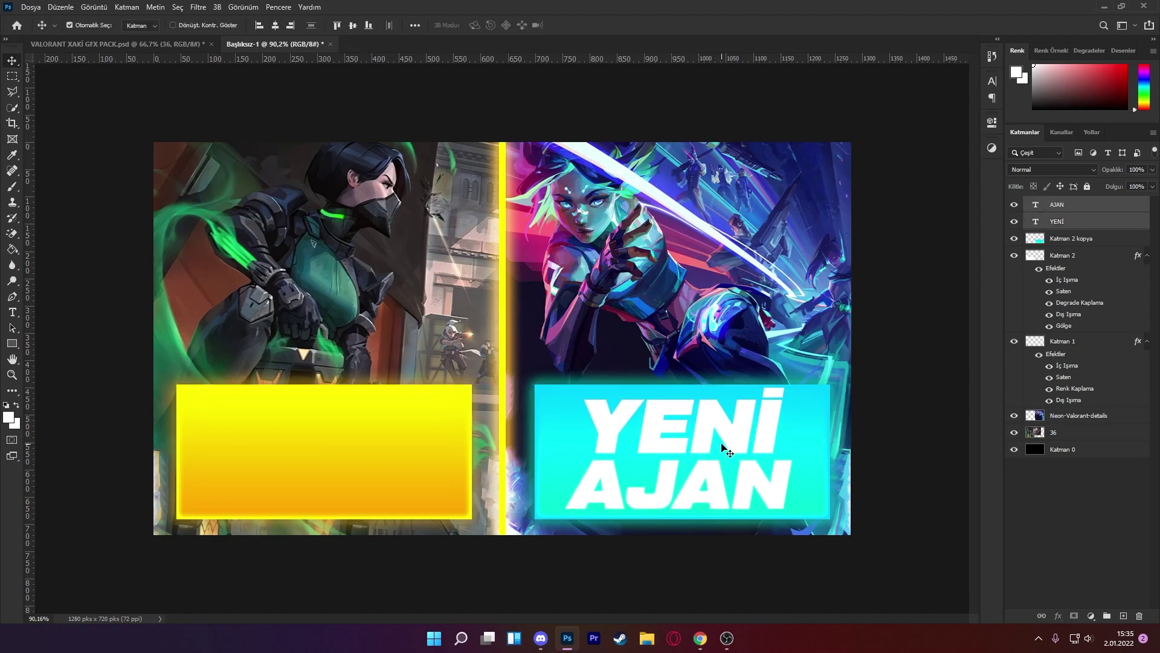
# - Enable Drop Shadow in the AJAN text's layer style
pyautogui.click(1116, 208)
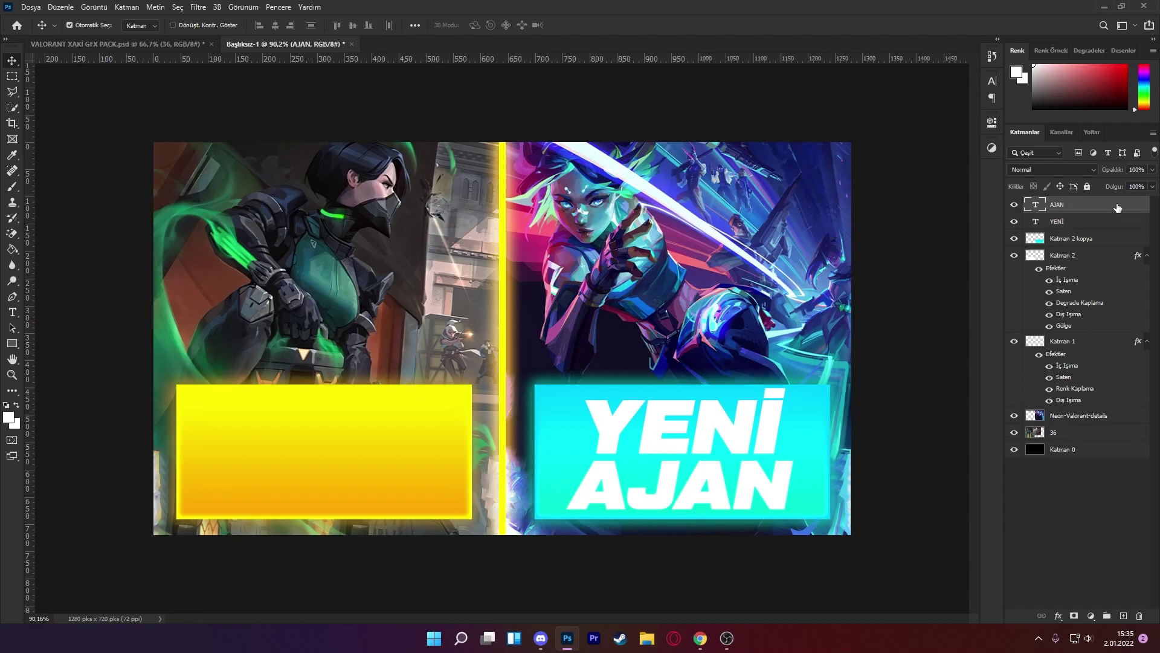
pyautogui.click(428, 493)
pyautogui.moveTo(629, 327); pyautogui.dragTo(359, 100)
pyautogui.click(184, 260)
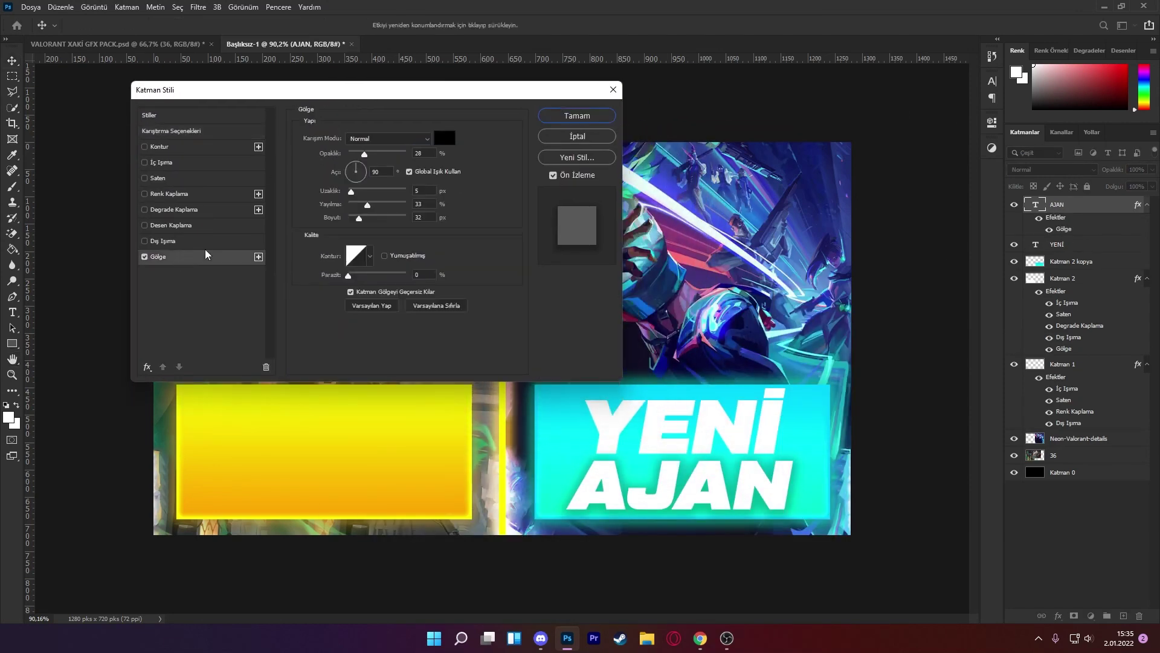
# - Switch to Chrome to examine the text styling on the YouTube channel's Valorant thumbnails, and return to Photoshop
pyautogui.click(700, 638)
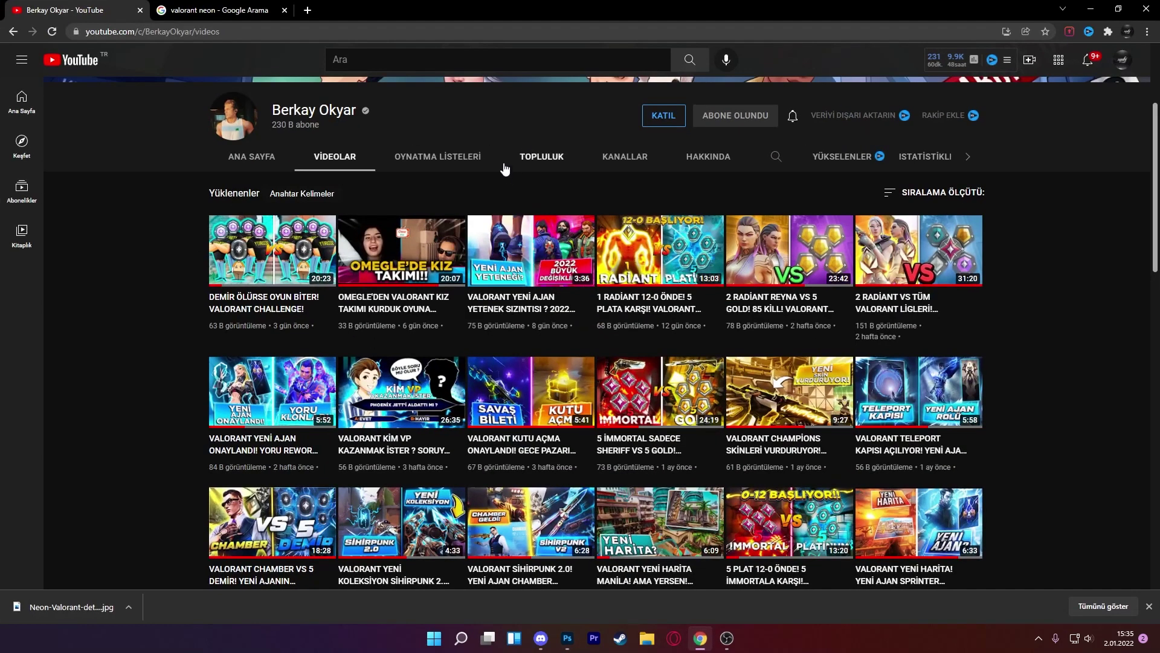
pyautogui.moveTo(479, 278)
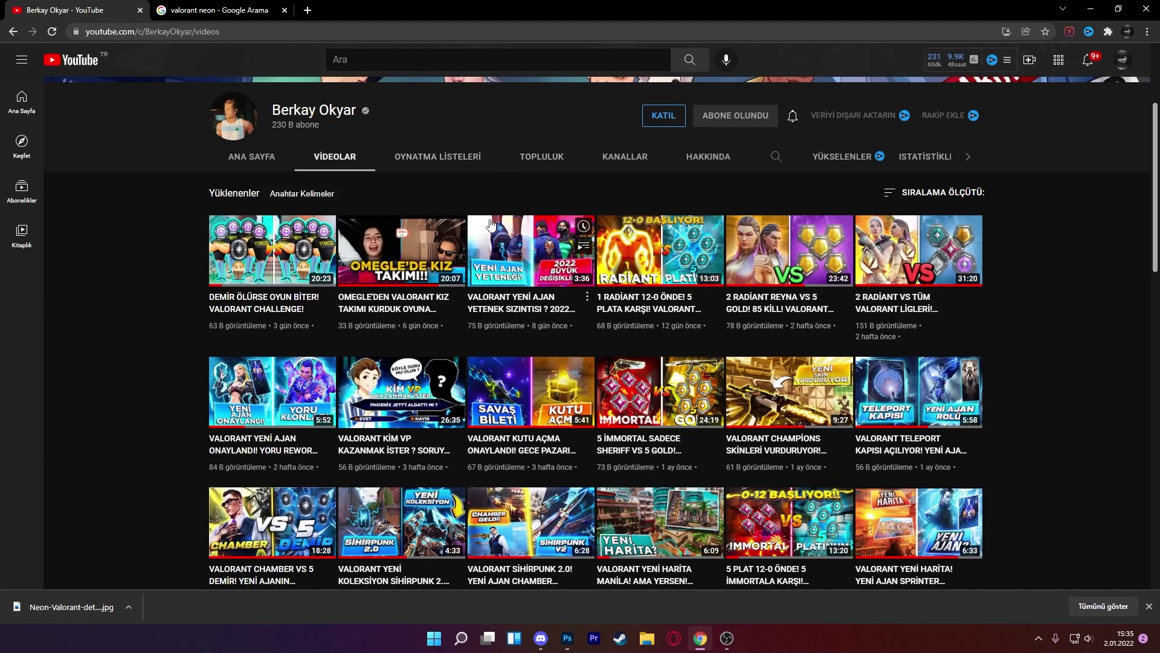
pyautogui.click(1091, 8)
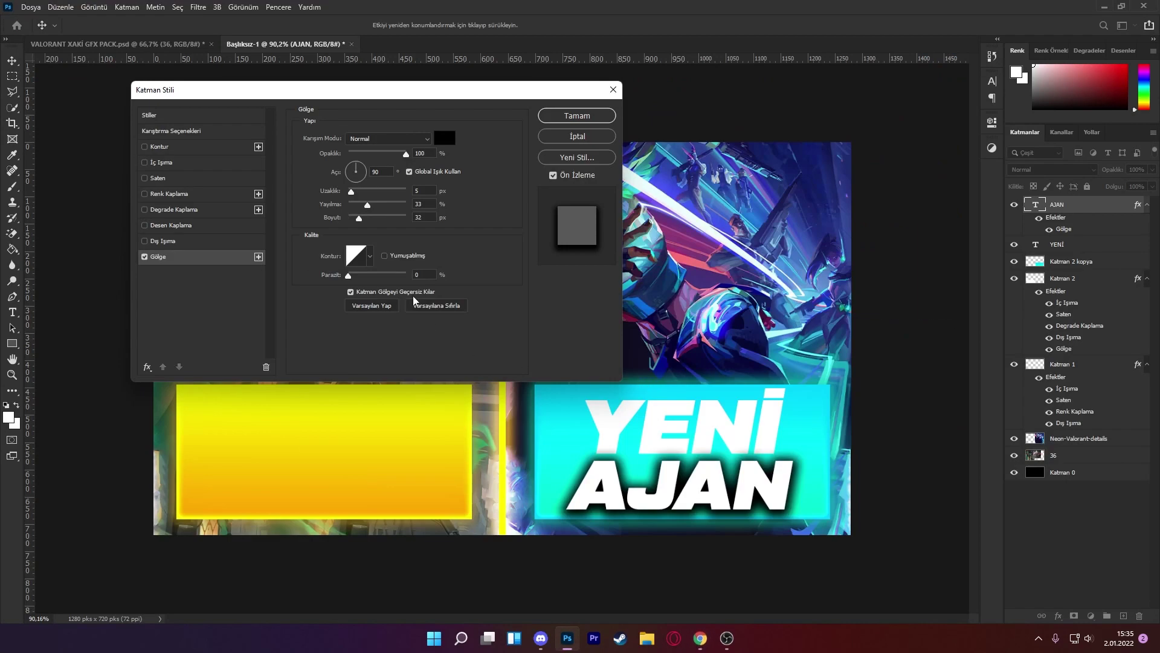
# - Set AJAN's Drop Shadow to 100% opacity, 143° angle, 8 px distance, 0% spread and 3 px size, and apply it
pyautogui.moveTo(363, 210)
pyautogui.mouseDown()
pyautogui.moveTo(332, 212)
pyautogui.moveTo(342, 195)
pyautogui.moveTo(364, 225)
pyautogui.moveTo(353, 211)
pyautogui.moveTo(343, 221)
pyautogui.moveTo(352, 196)
pyautogui.moveTo(353, 221)
pyautogui.mouseUp()
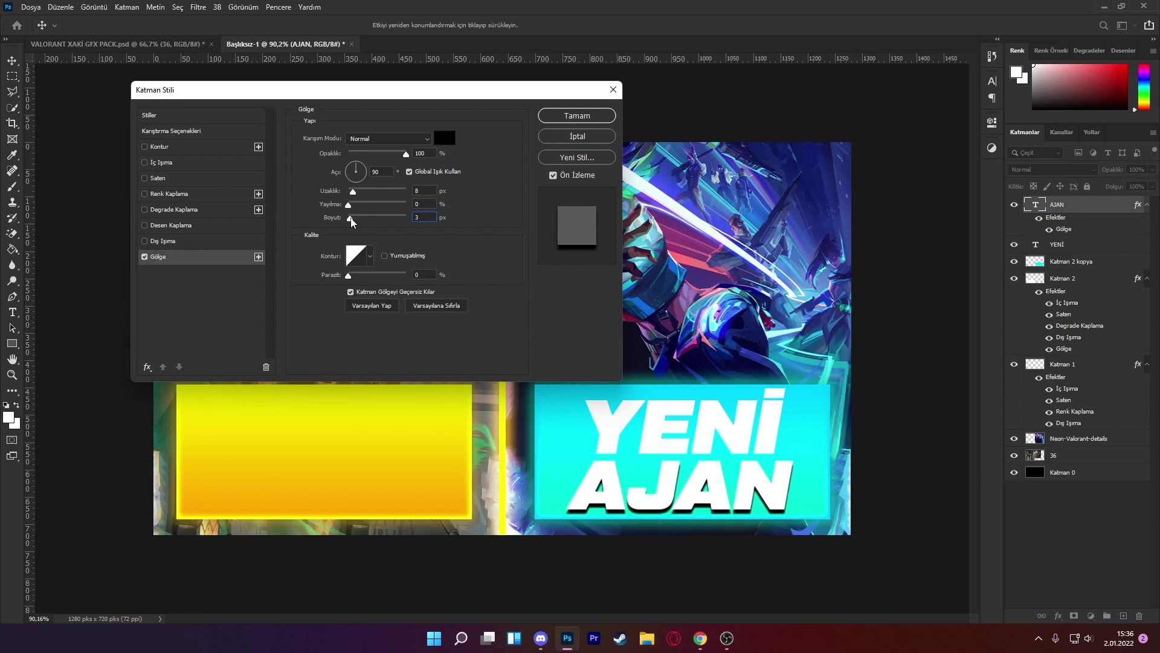
pyautogui.moveTo(358, 176)
pyautogui.mouseDown()
pyautogui.moveTo(366, 186)
pyautogui.moveTo(370, 176)
pyautogui.moveTo(353, 170)
pyautogui.mouseUp()
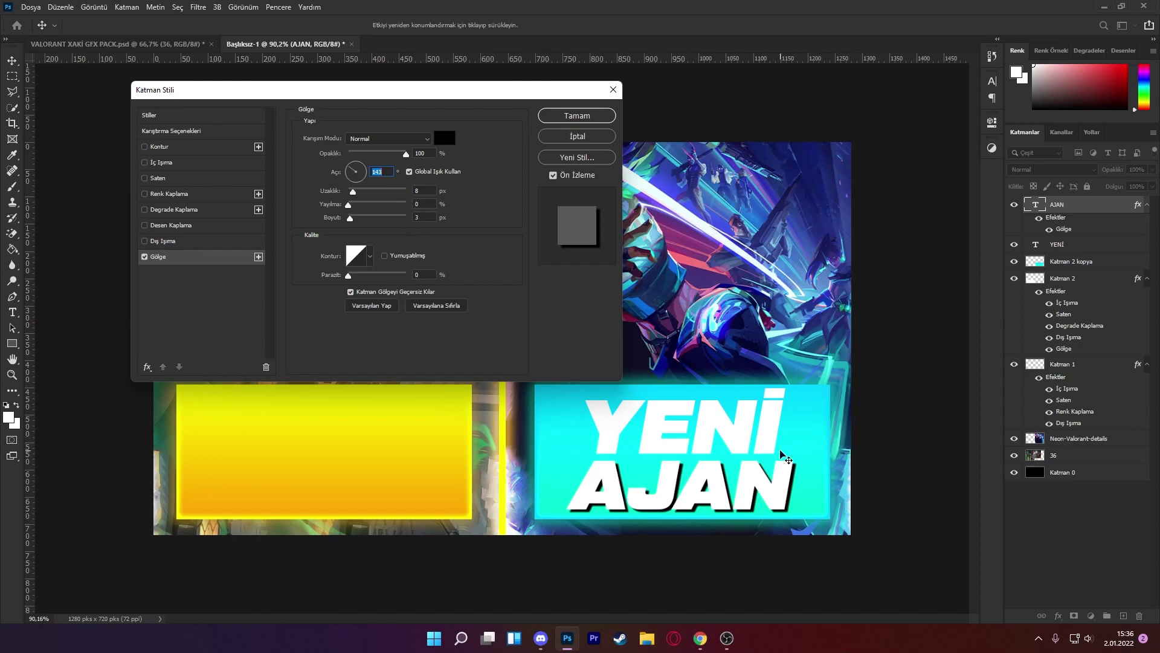
pyautogui.click(597, 120)
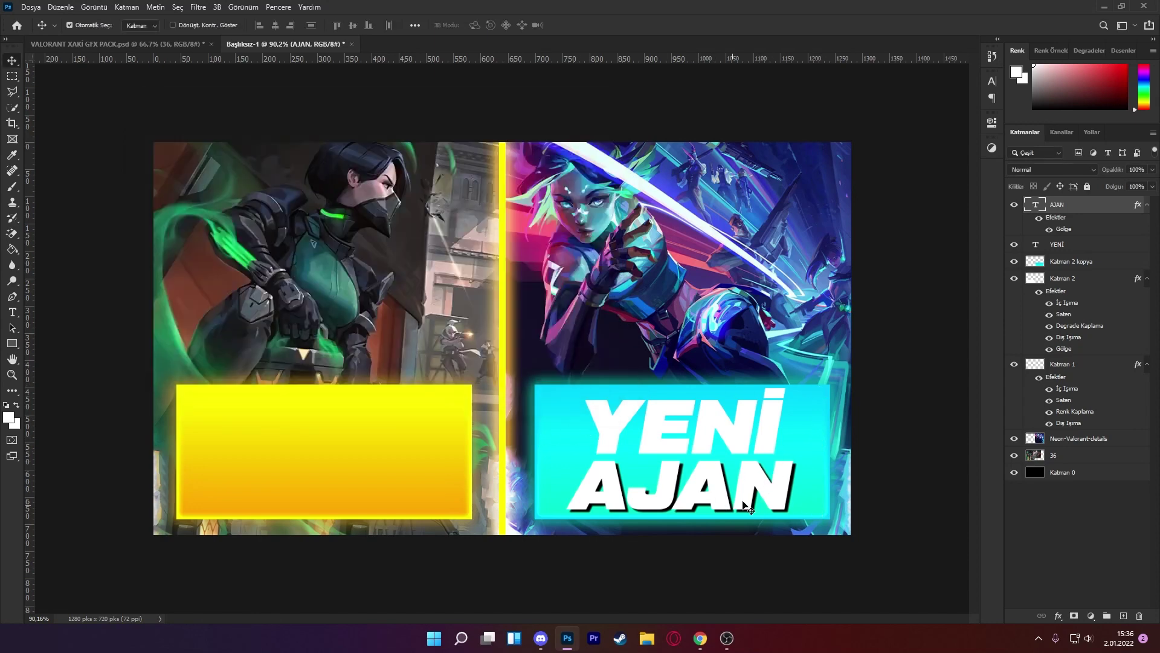
# - Copy the AJAN text's layer style onto the YENİ text layer
pyautogui.rightClick(1082, 206)
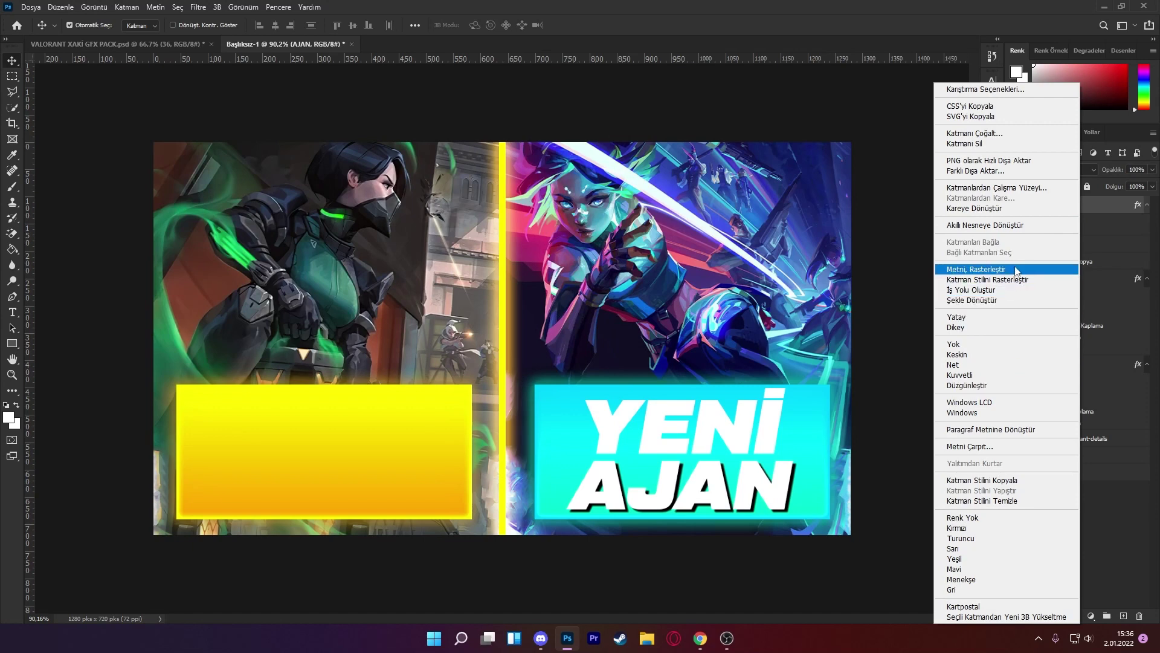
pyautogui.click(1015, 480)
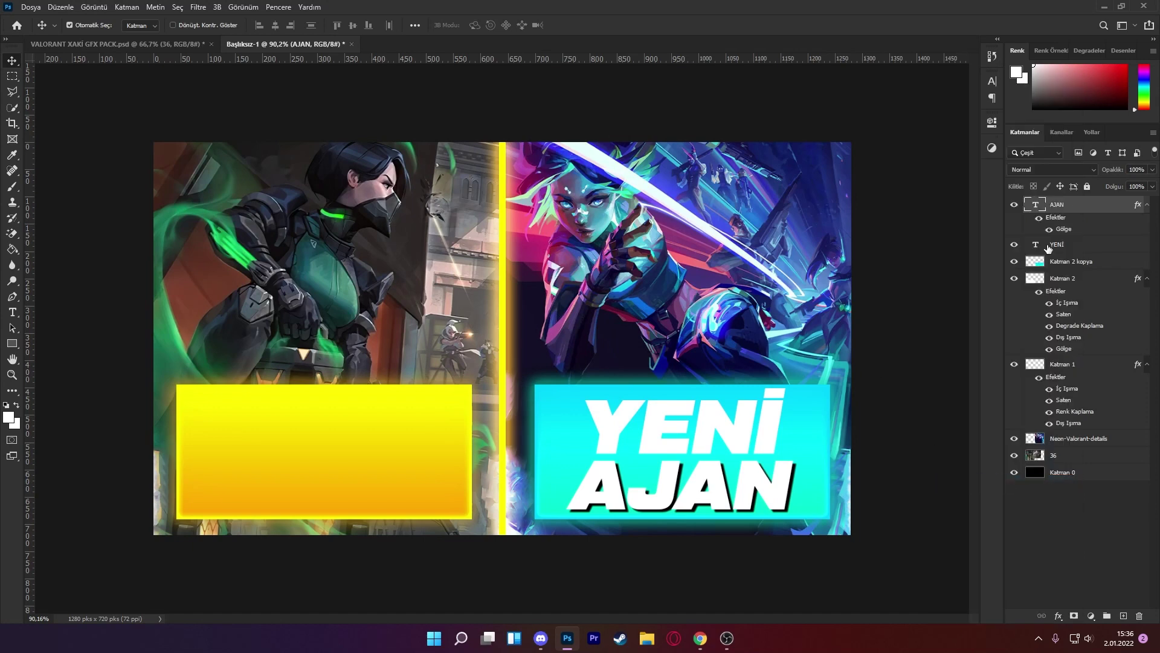
pyautogui.rightClick(1063, 247)
pyautogui.click(1017, 490)
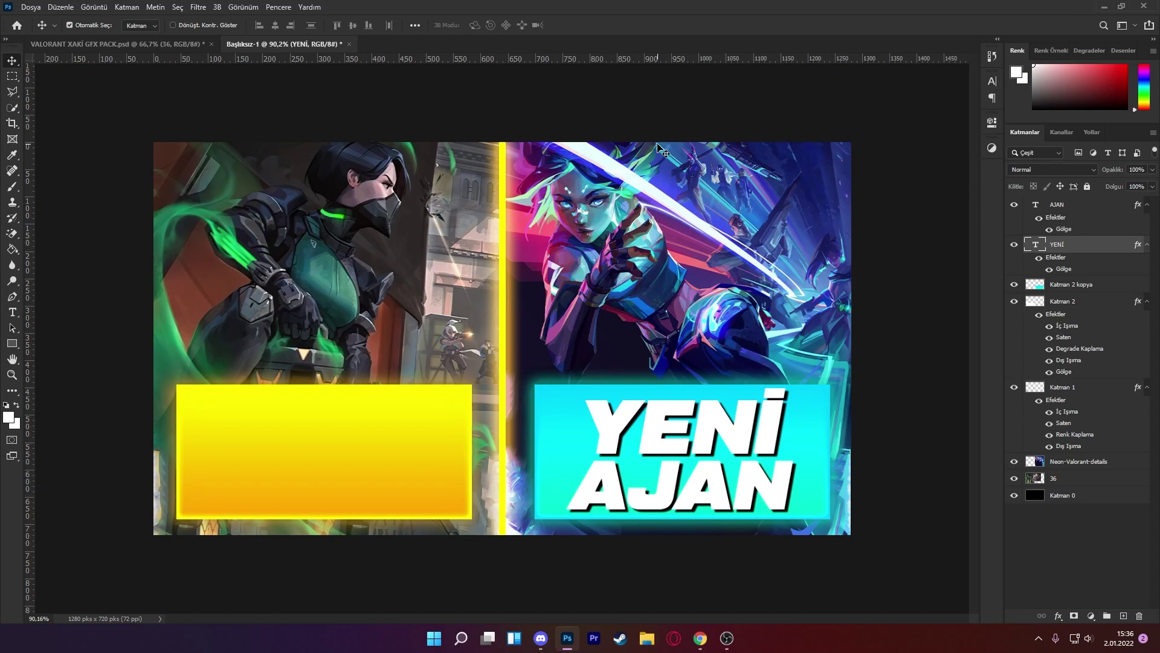
# - Duplicate the YENİ text onto the yellow box and change the copy's wording to BÜYÜK
pyautogui.moveTo(661, 435); pyautogui.dragTo(288, 441)
pyautogui.doubleClick(292, 446)
pyautogui.write('BÜYÜK')
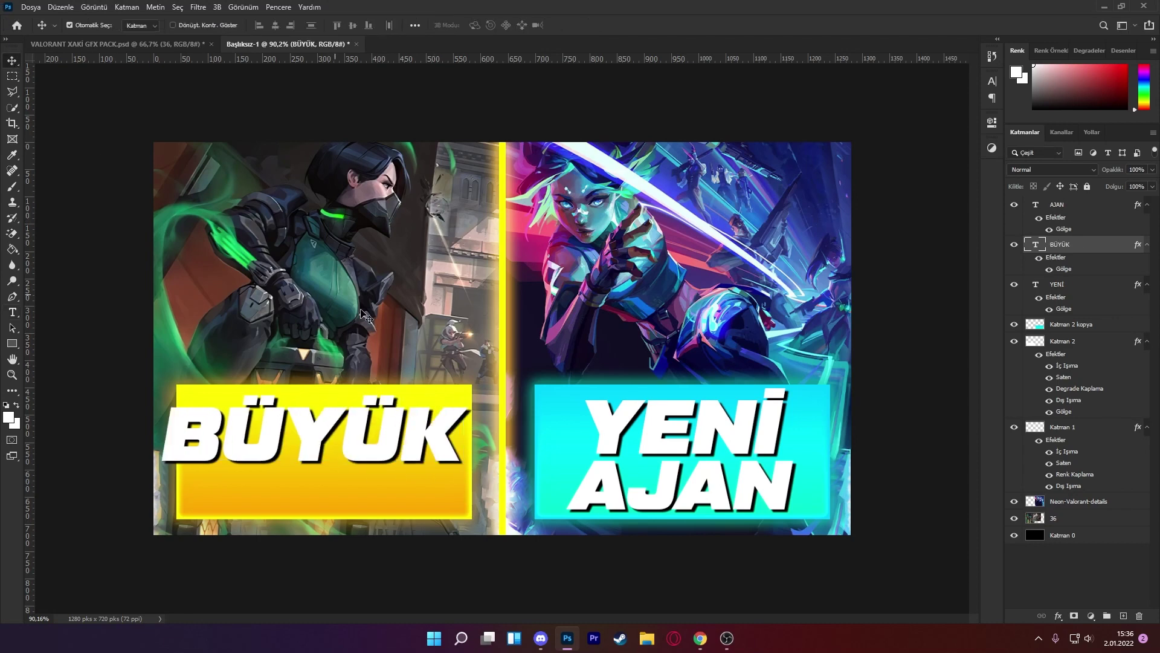
# - Scale the BÜYÜK text down to about 78% and centre it horizontally in the yellow box
pyautogui.hotkey('ctrl', 't')
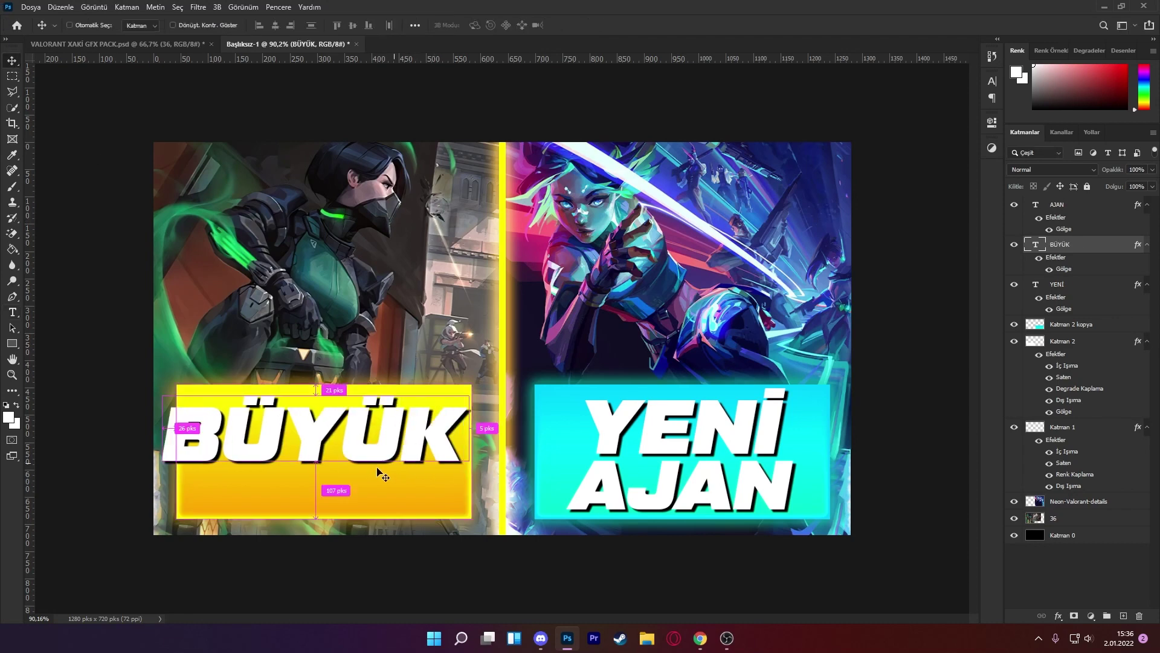
pyautogui.moveTo(310, 474); pyautogui.dragTo(342, 434)
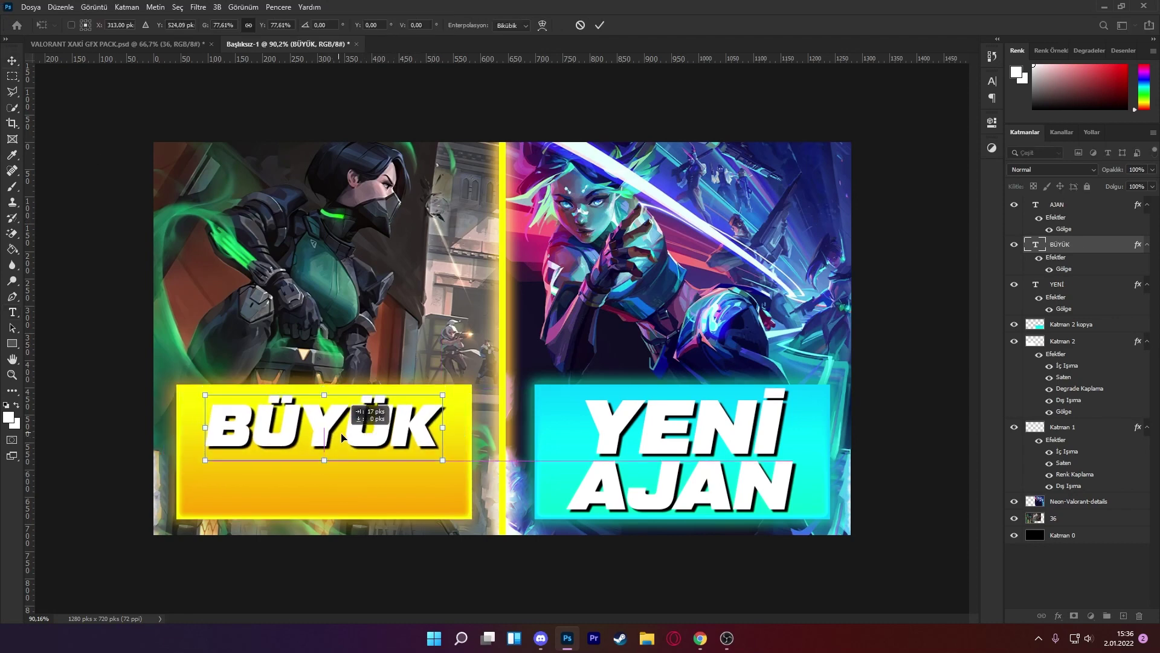
pyautogui.press('Return')
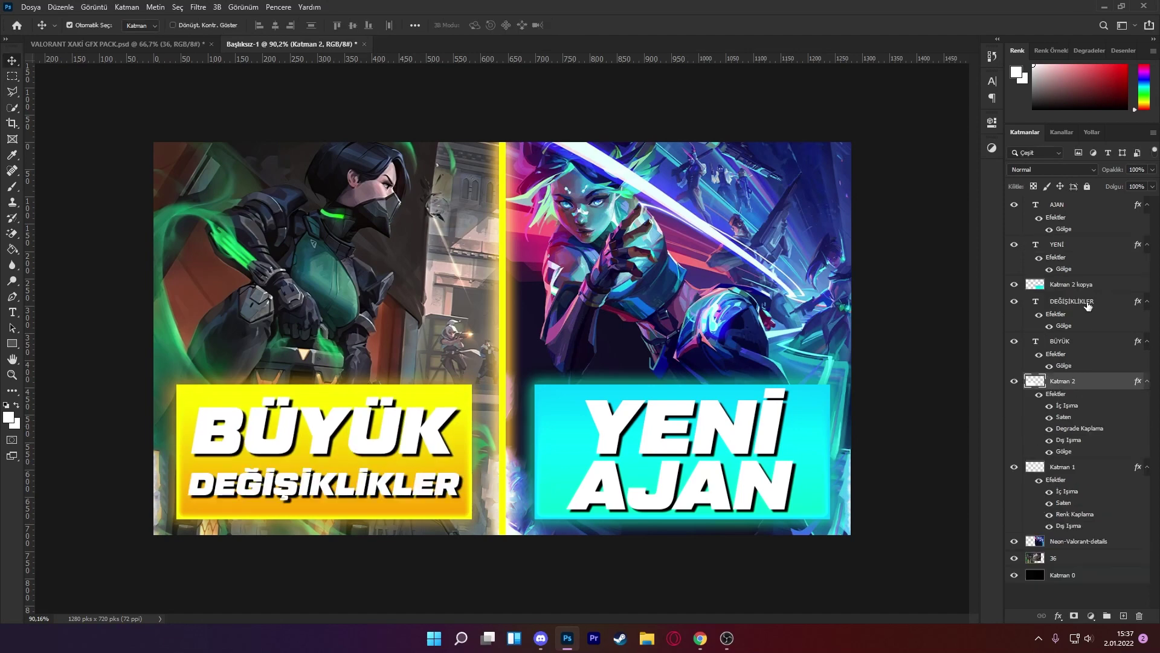
# - Merge the yellow box with its BÜYÜK and DEĞİŞİKLİKLER texts and slant the merged layer with a Perspective transform
pyautogui.keyDown('shift'); pyautogui.click(1087, 306); pyautogui.keyUp('shift')
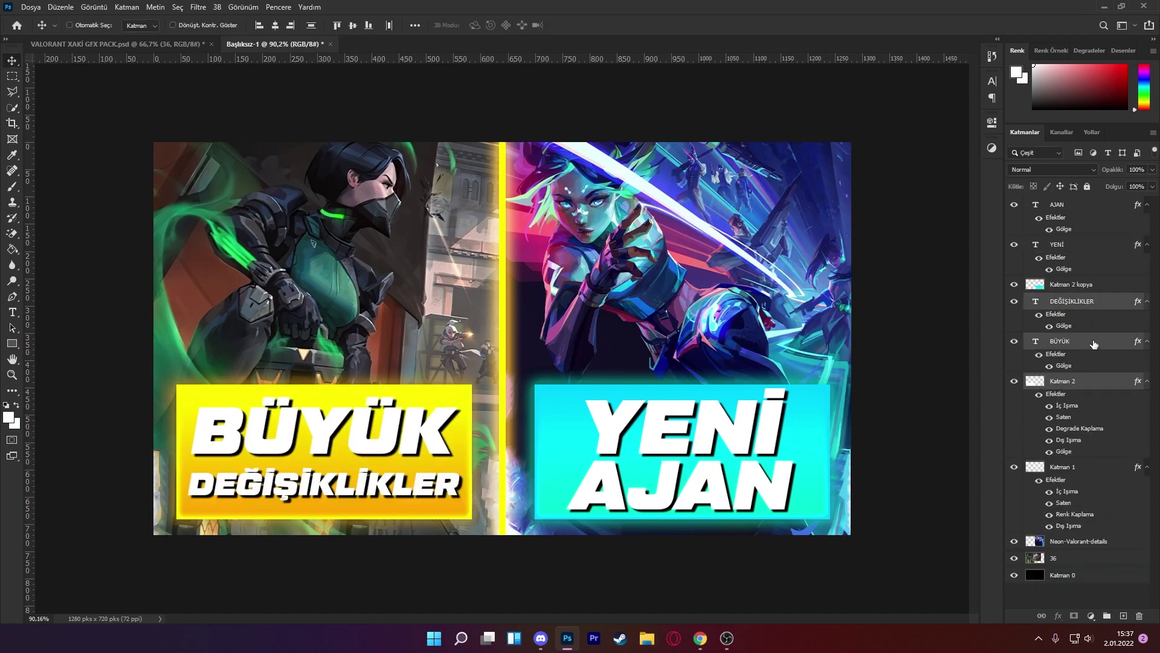
pyautogui.hotkey('ctrl', 'e')
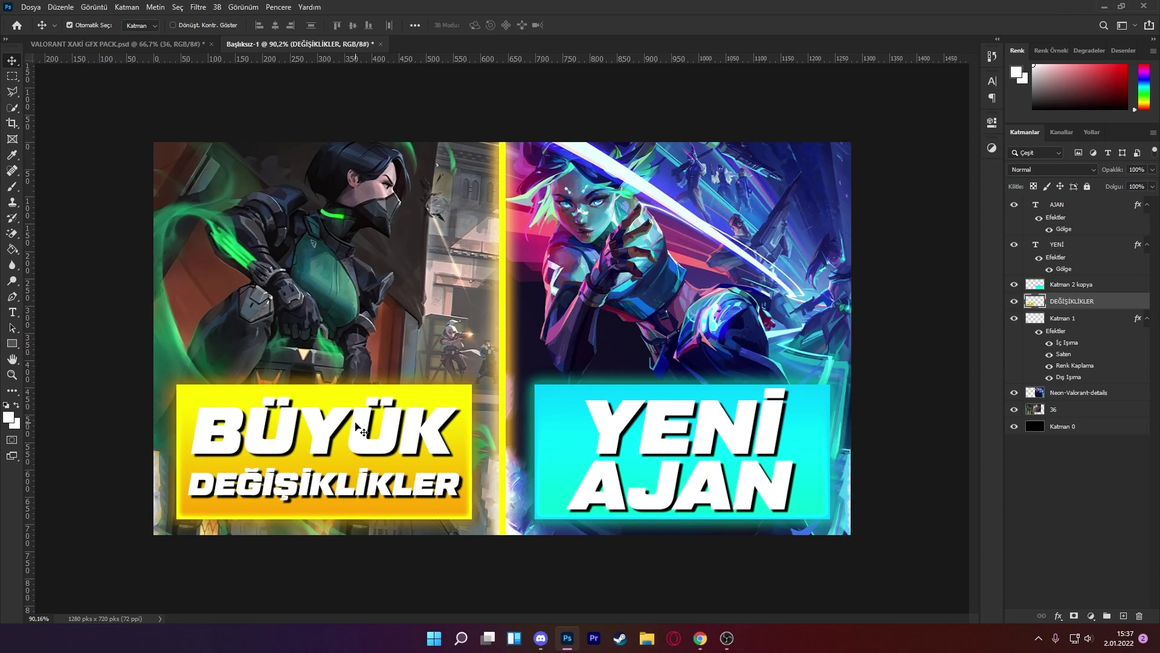
pyautogui.rightClick(345, 448)
pyautogui.hotkey('ctrl', 't')
pyautogui.rightClick(347, 450)
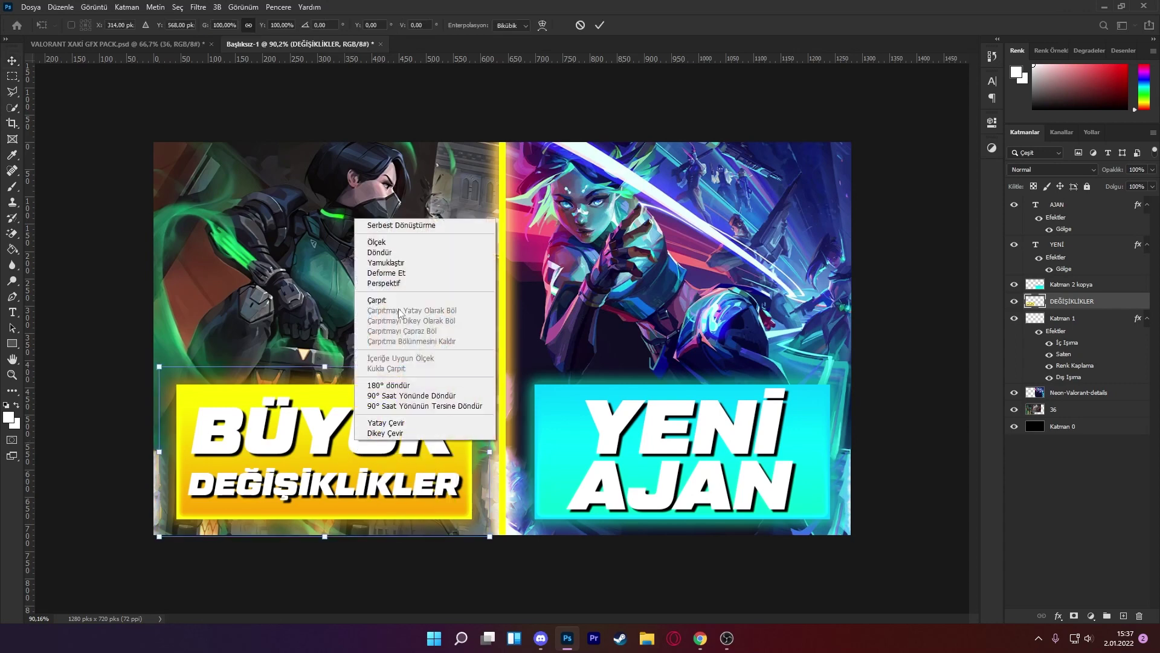
pyautogui.click(399, 283)
pyautogui.moveTo(489, 535); pyautogui.dragTo(490, 523)
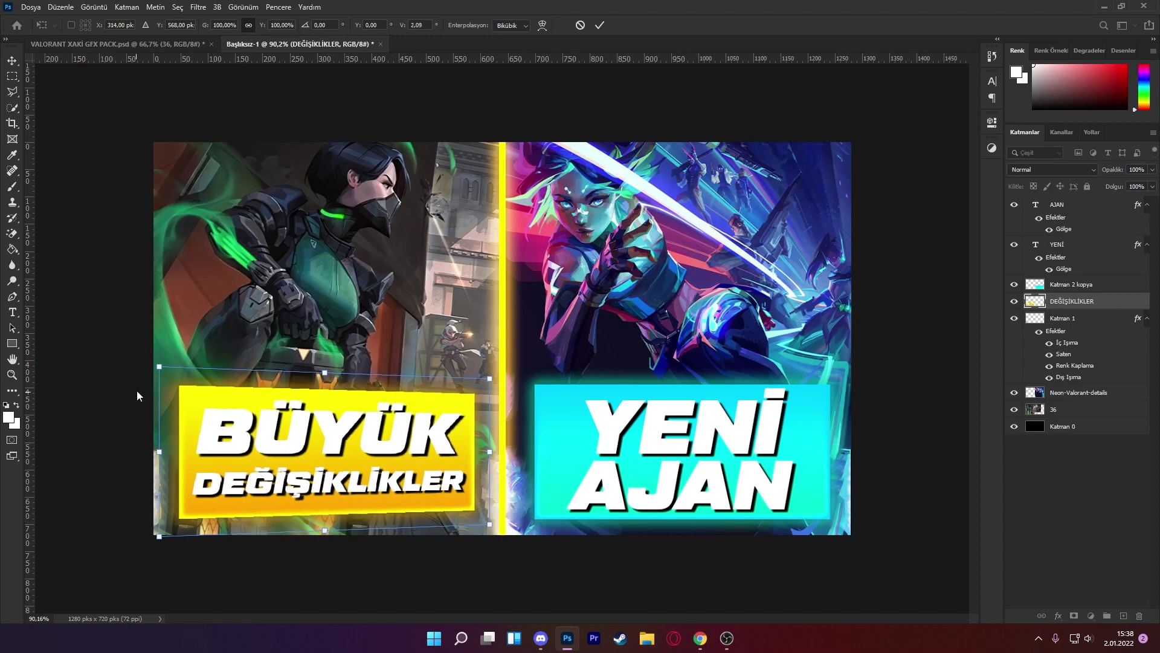
pyautogui.moveTo(161, 367); pyautogui.dragTo(186, 389)
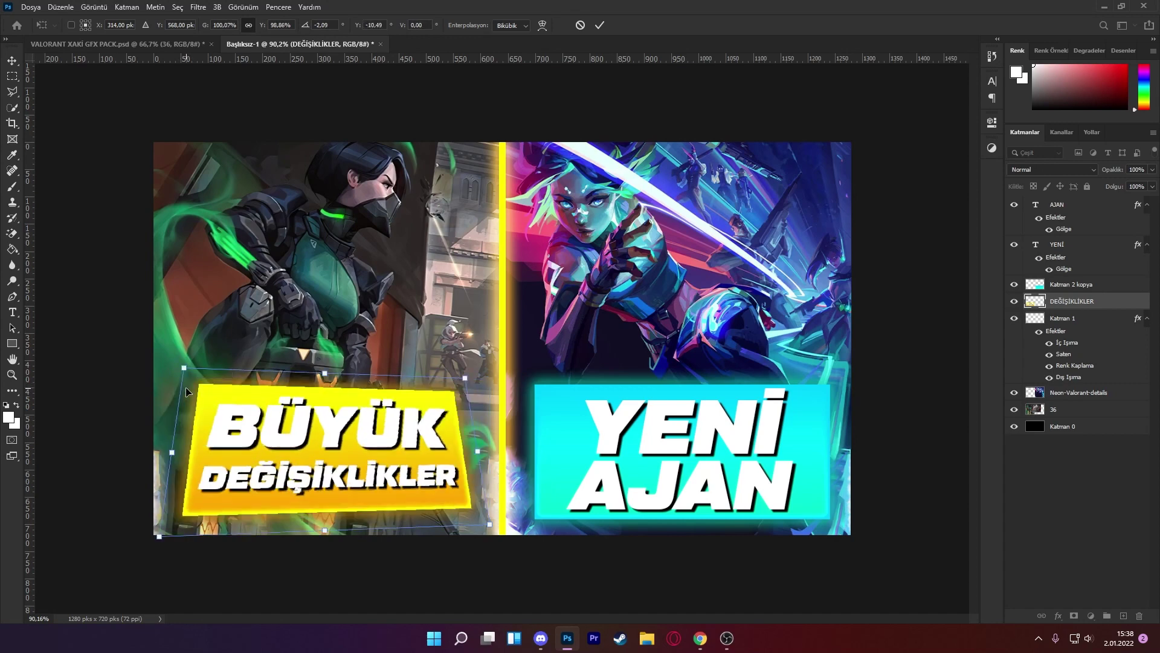
pyautogui.press('Return')
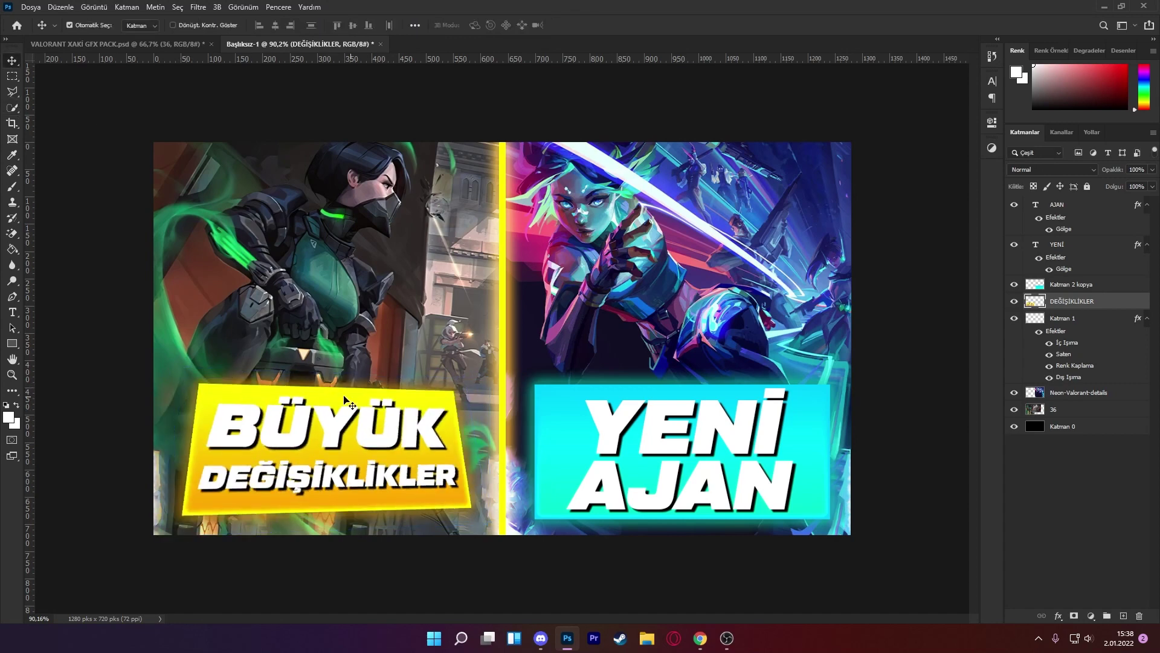
# - Merge the cyan box with its YENİ and AJAN texts and apply a mirrored perspective slant to the merged layer
pyautogui.click(1087, 284)
pyautogui.keyDown('shift'); pyautogui.click(1082, 204); pyautogui.keyUp('shift')
pyautogui.hotkey('ctrl', 't')
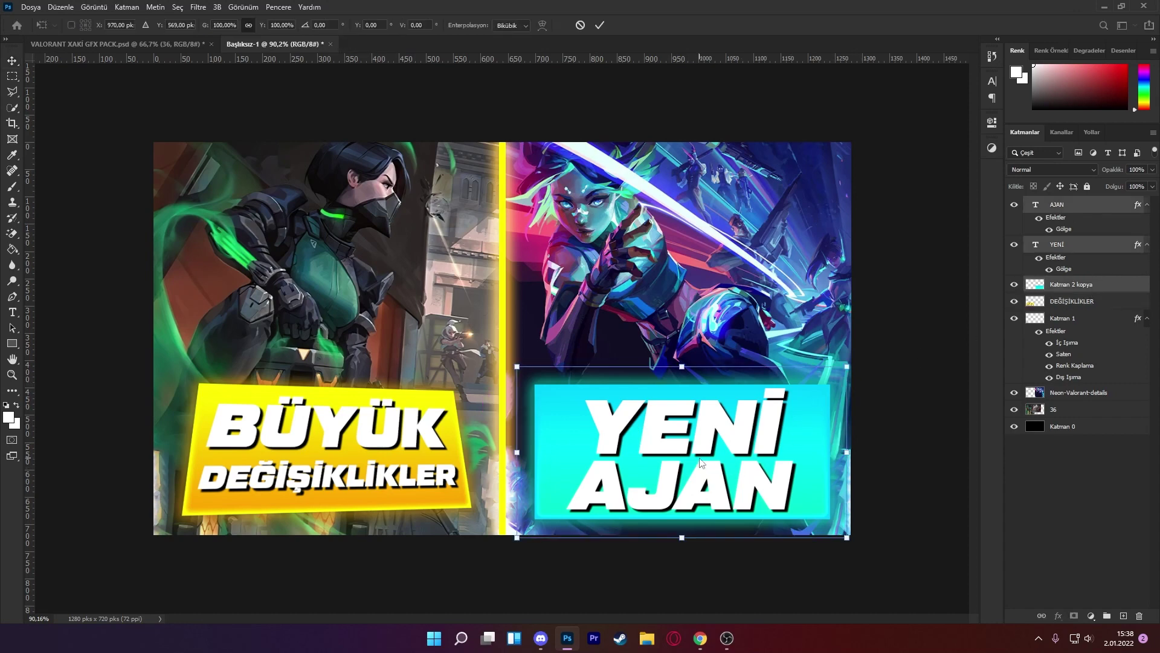
pyautogui.rightClick(700, 466)
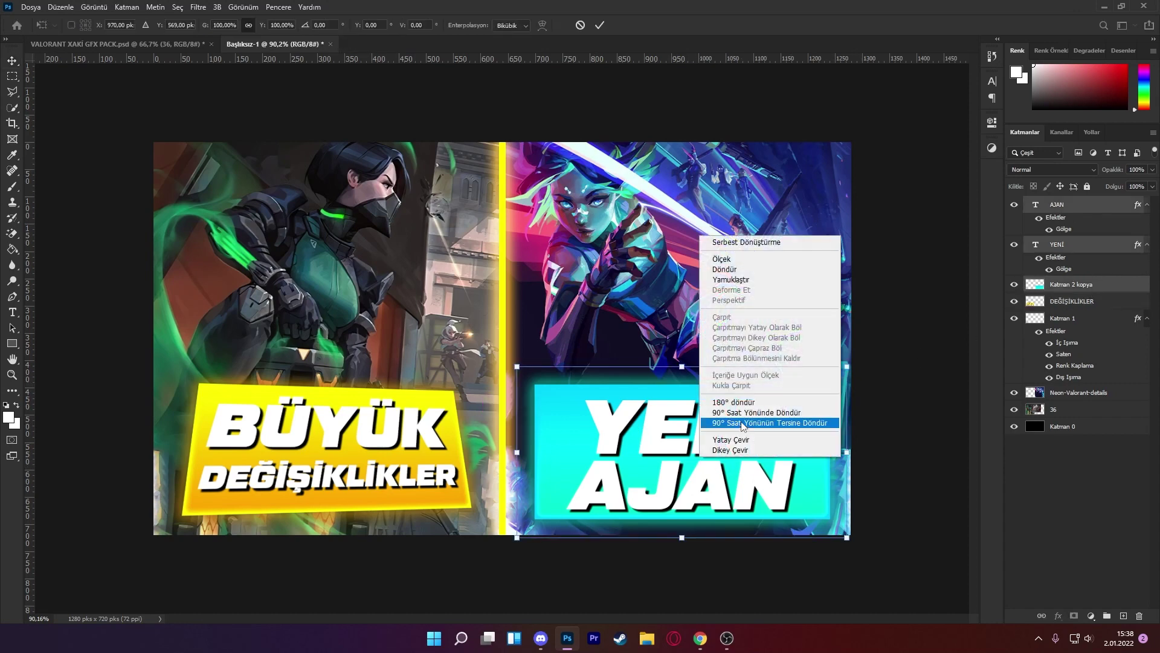
pyautogui.click(1092, 211)
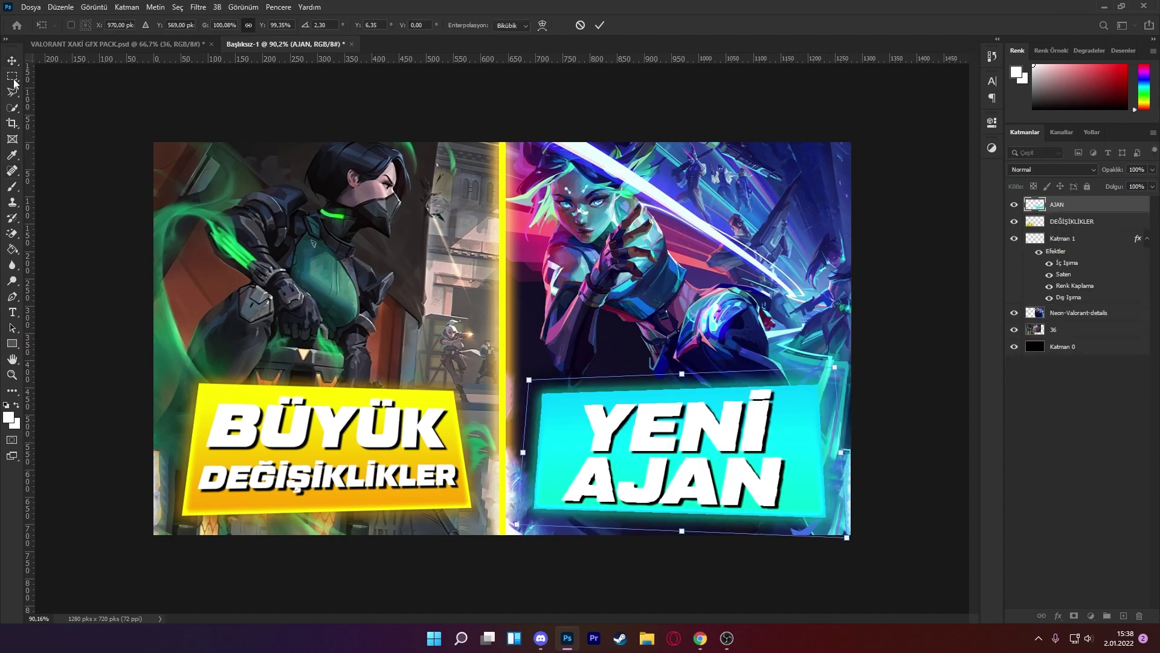
pyautogui.click(12, 60)
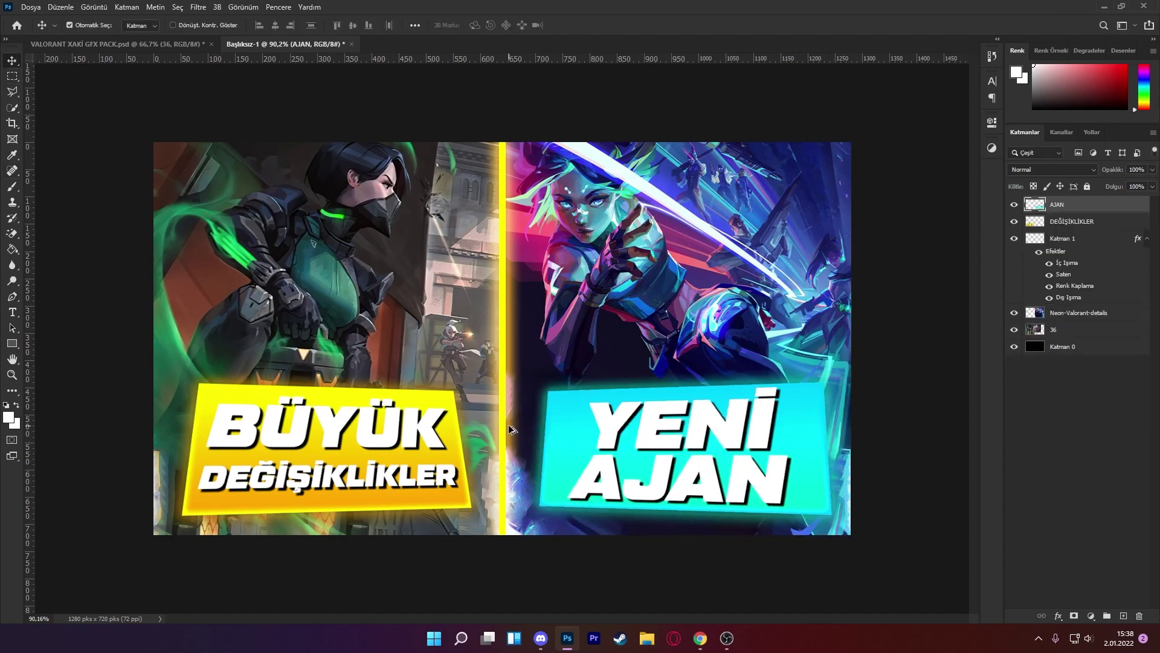
pyautogui.scroll(-1, 512, 430)
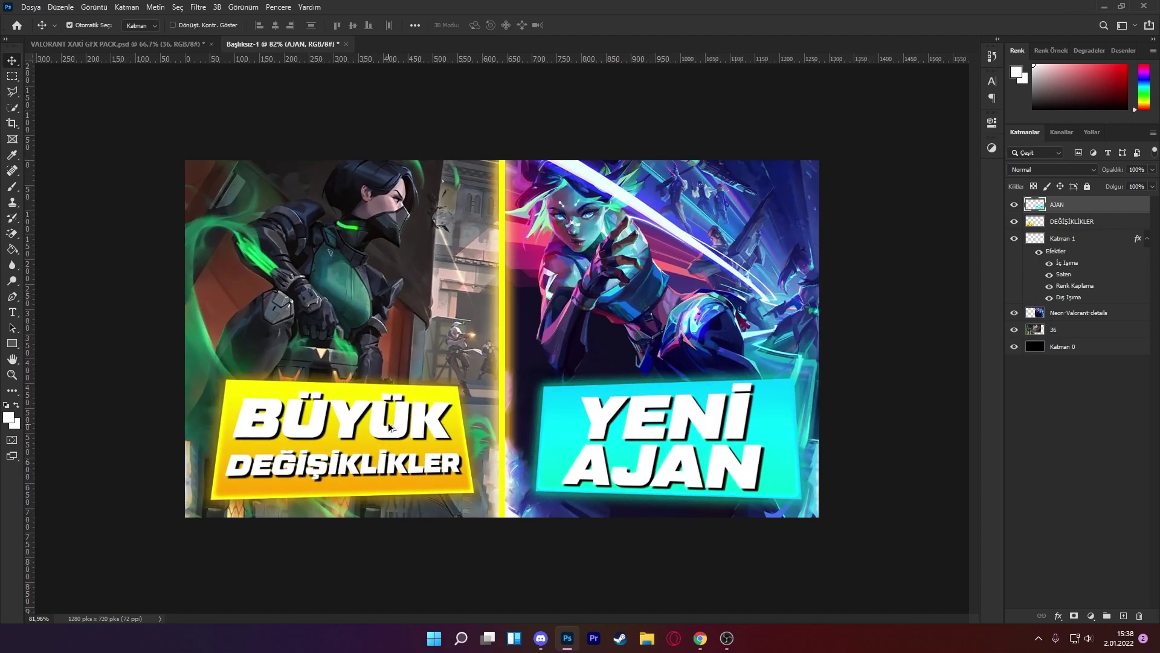
pyautogui.scroll(1, 387, 423)
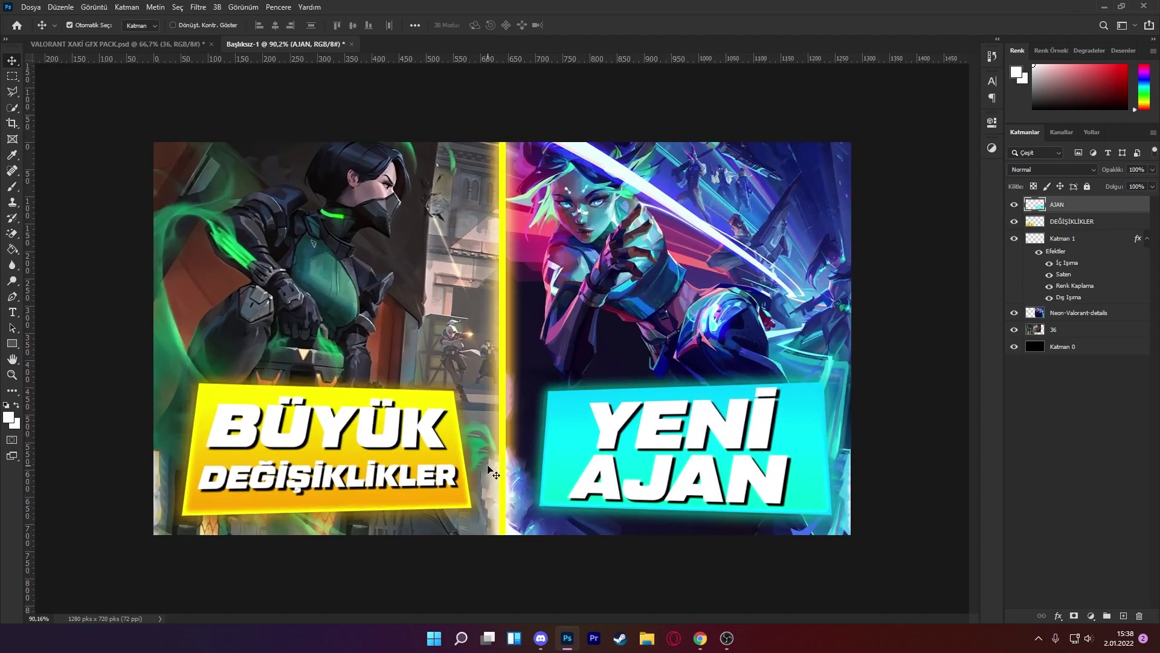
pyautogui.scroll(1, 490, 470)
pyautogui.scroll(-1, 491, 459)
pyautogui.click(93, 46)
pyautogui.scroll(4, 1067, 321)
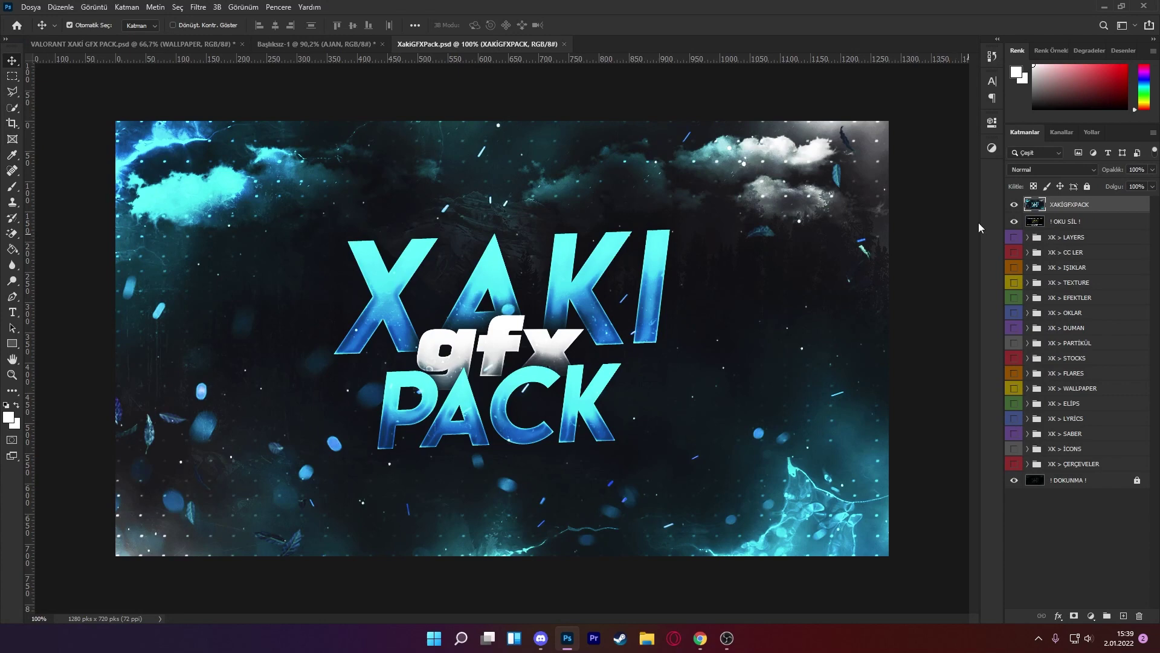
# - Hide the XAKİGFXPACK and ! OKU SİL ! layers in XakiGFXPack.psd and look inside the XK > CC LER group
pyautogui.click(1014, 204)
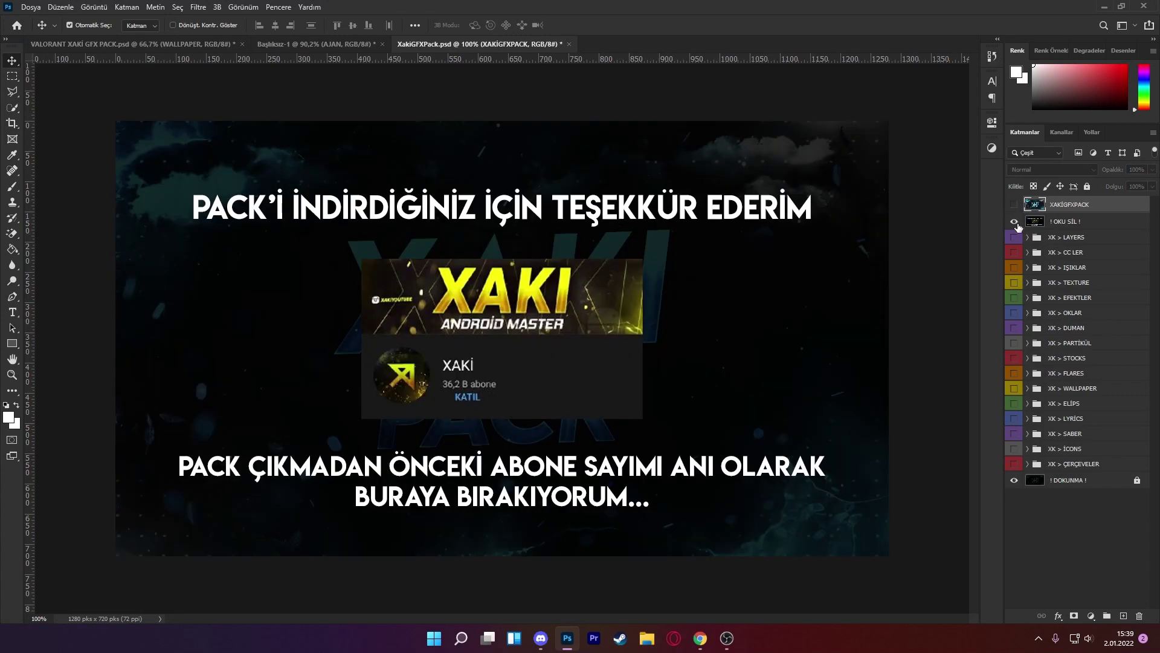
pyautogui.click(1014, 221)
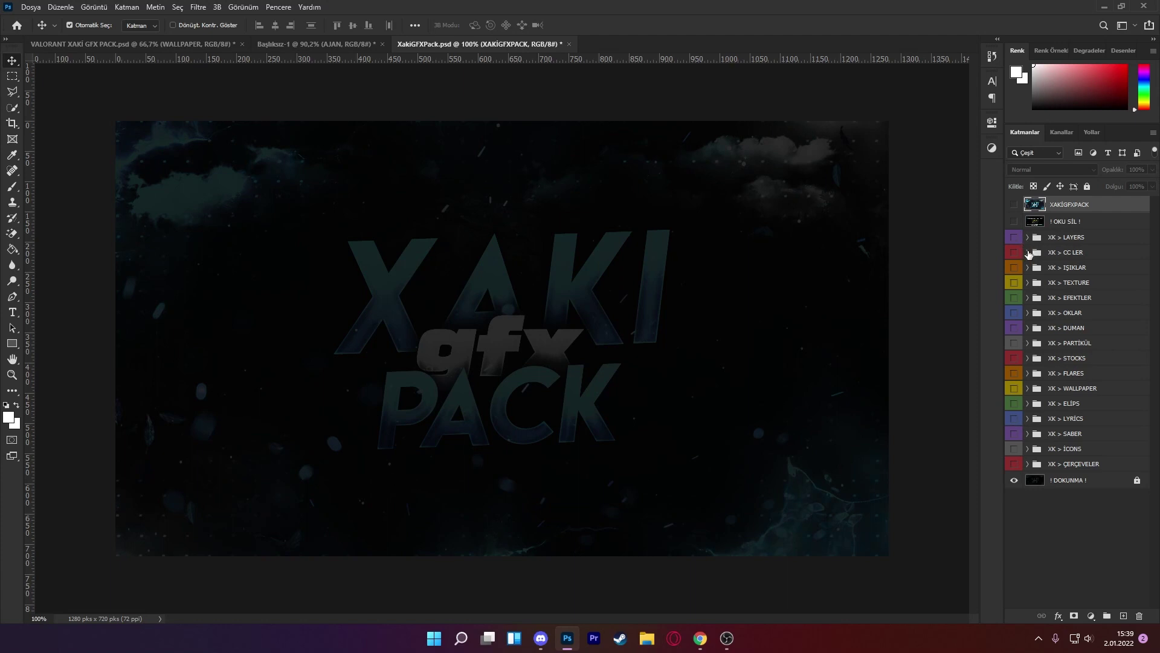
pyautogui.click(1027, 252)
pyautogui.moveTo(1139, 483); pyautogui.dragTo(1044, 258)
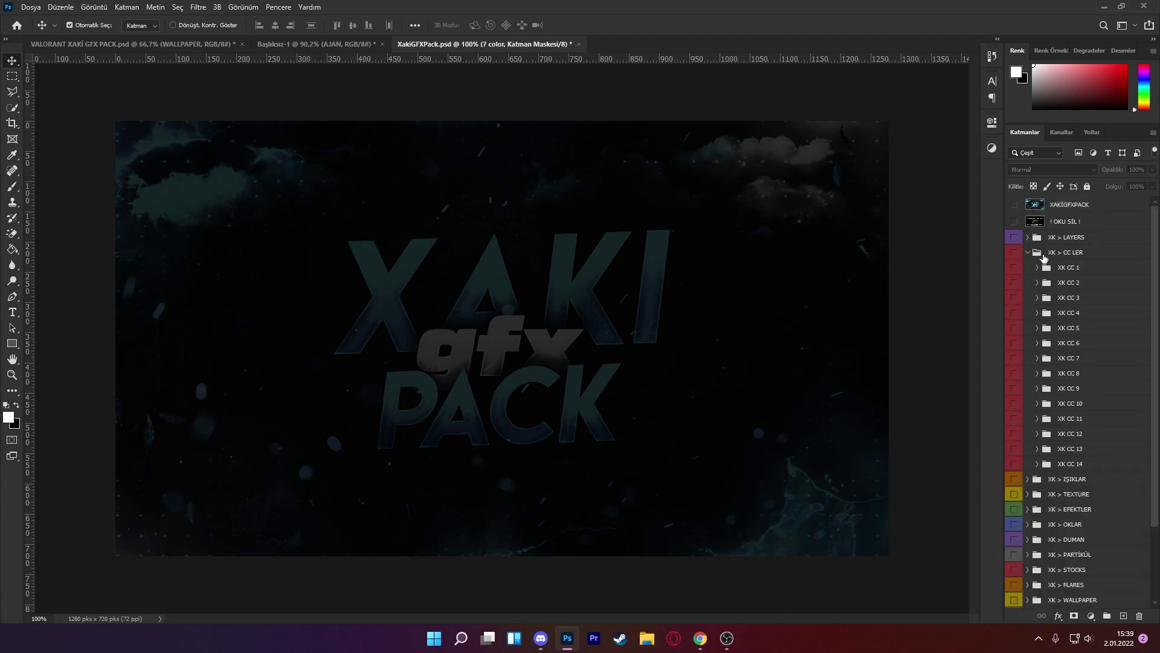
pyautogui.click(1028, 253)
# - Copy the XK > CC LER group from XakiGFXPack.psd to the top of the thumbnail's layer stack
pyautogui.click(1050, 258)
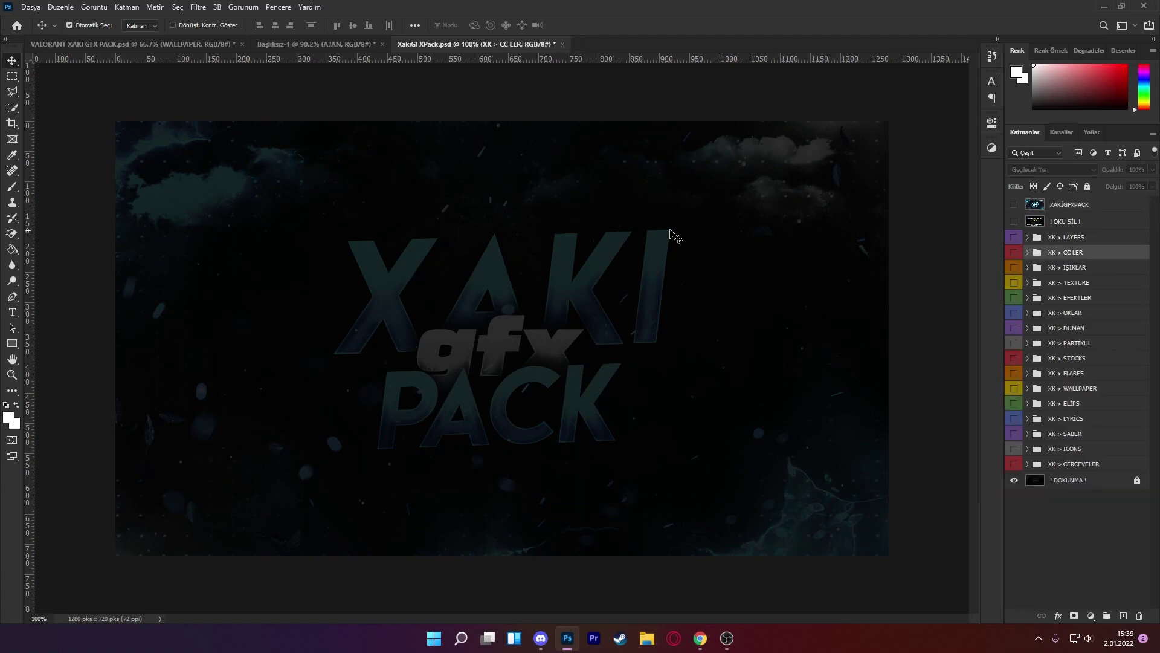
pyautogui.hotkey('ctrl', 'Tab')
pyautogui.hotkey('ctrl', 'Tab')
pyautogui.moveTo(820, 130); pyautogui.dragTo(1058, 205)
# - Preview the colour corrections XK CC 1 to XK CC 14 one after another on the thumbnail
pyautogui.click(1029, 204)
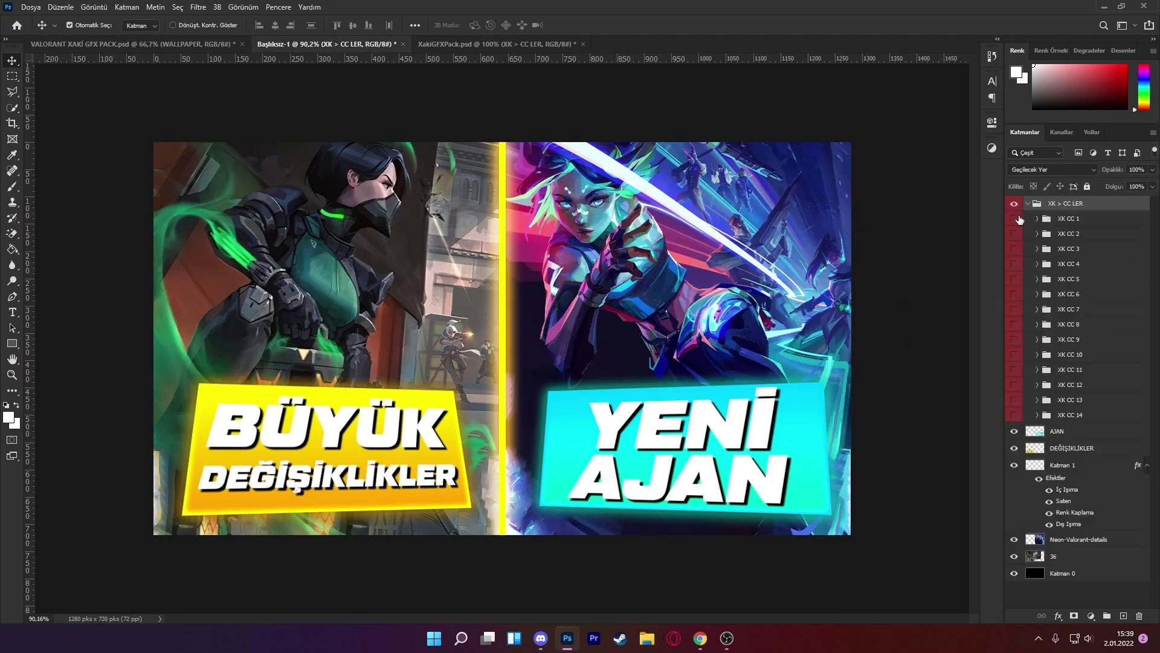
pyautogui.click(1015, 219)
pyautogui.click(1015, 218)
pyautogui.click(1014, 234)
pyautogui.click(1014, 233)
pyautogui.click(1014, 249)
pyautogui.click(1014, 249)
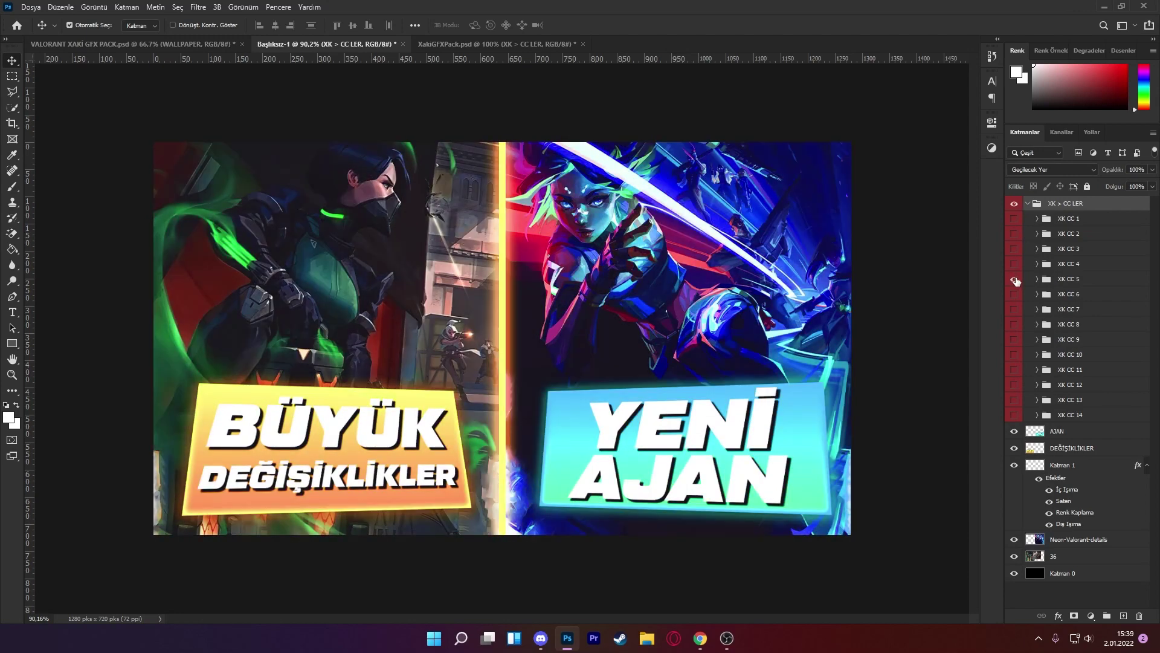
pyautogui.click(1015, 279)
pyautogui.click(1015, 294)
pyautogui.click(1014, 294)
pyautogui.click(1015, 310)
pyautogui.click(1016, 309)
pyautogui.click(1015, 325)
pyautogui.click(1015, 324)
pyautogui.click(1014, 339)
pyautogui.click(1014, 340)
pyautogui.click(1015, 340)
pyautogui.click(1014, 340)
pyautogui.click(1015, 340)
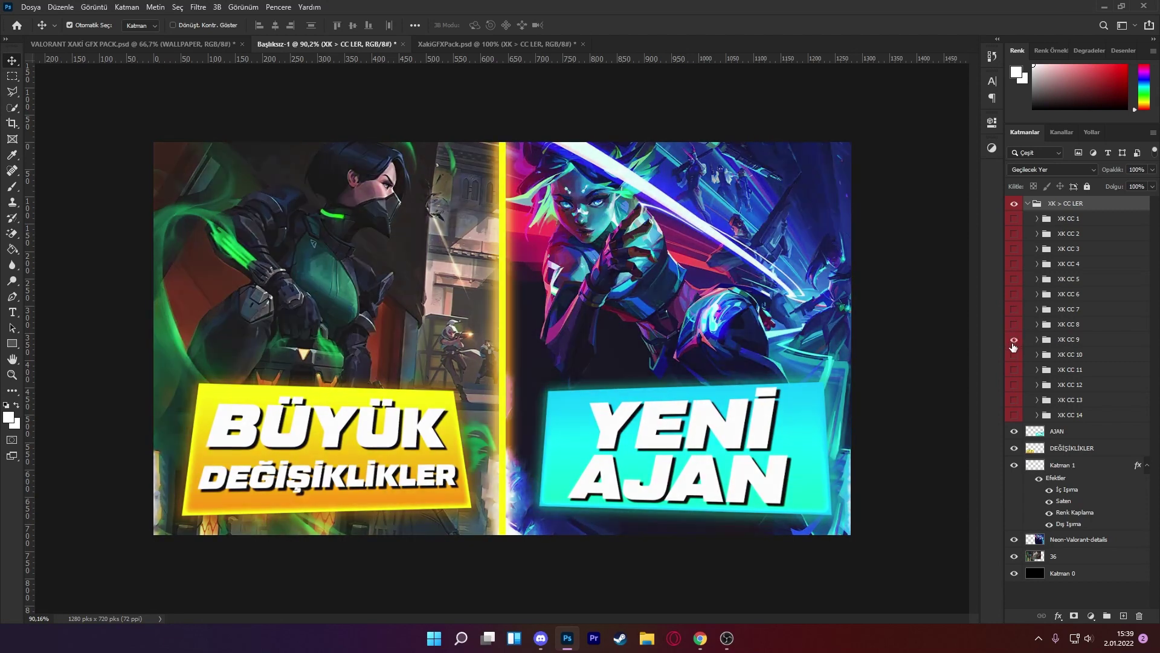
pyautogui.click(1014, 341)
pyautogui.click(1014, 356)
pyautogui.click(1015, 356)
pyautogui.click(1015, 356)
pyautogui.click(1014, 356)
pyautogui.click(1014, 355)
pyautogui.click(1014, 356)
pyautogui.click(1015, 370)
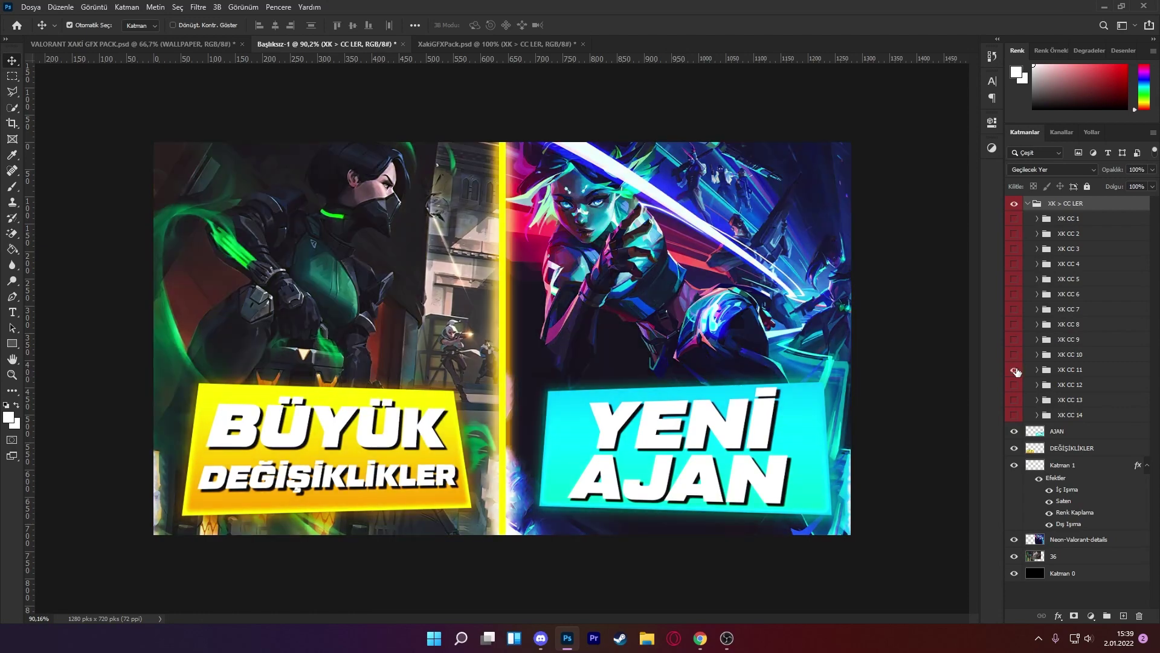
pyautogui.click(1015, 370)
pyautogui.click(1015, 385)
pyautogui.click(1015, 387)
pyautogui.click(1014, 387)
pyautogui.click(1015, 387)
pyautogui.click(1014, 386)
pyautogui.click(1015, 387)
pyautogui.click(1014, 400)
pyautogui.click(1015, 400)
pyautogui.click(1014, 416)
pyautogui.click(1015, 416)
# - Delete every colour correction in the XK > CC LER group except XK CC 10 and XK CC 12
pyautogui.click(1065, 402)
pyautogui.keyDown('shift'); pyautogui.click(1068, 415); pyautogui.keyUp('shift')
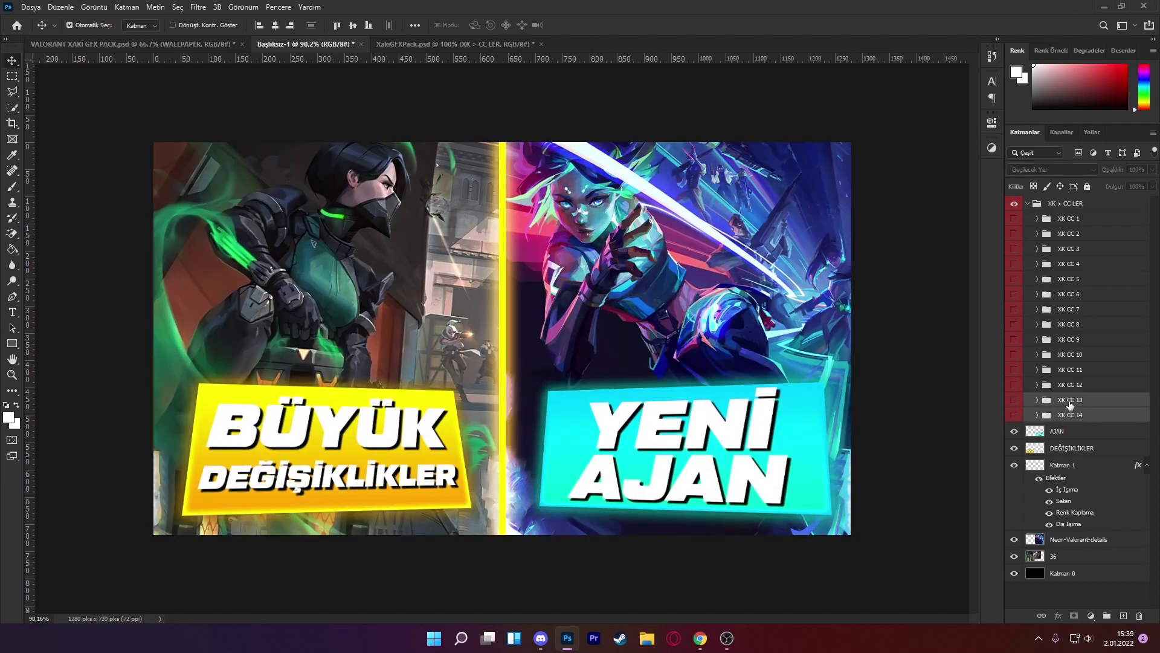
pyautogui.press('Delete')
pyautogui.click(1081, 370)
pyautogui.press('Delete')
pyautogui.click(1088, 337)
pyautogui.keyDown('shift'); pyautogui.click(1094, 225); pyautogui.keyUp('shift')
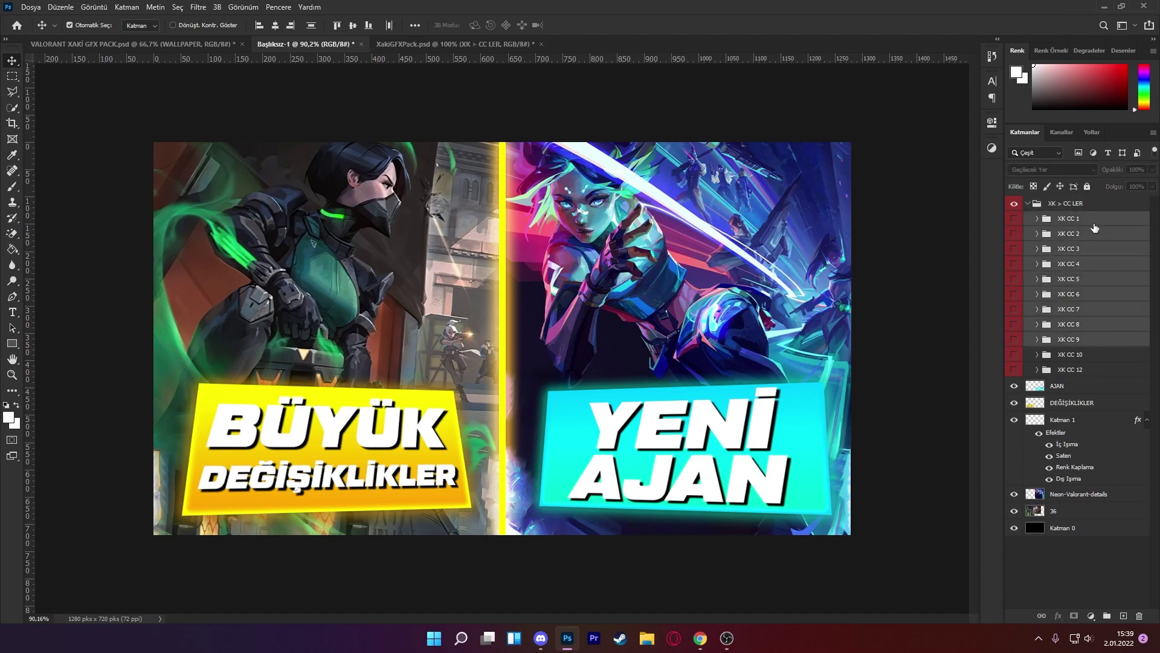
pyautogui.press('Delete')
# - Compare XK CC 10 and XK CC 12 on the thumbnail and leave only XK CC 10 switched on
pyautogui.click(1014, 218)
pyautogui.click(1015, 218)
pyautogui.click(1015, 233)
pyautogui.click(1015, 233)
pyautogui.click(1015, 234)
pyautogui.click(1015, 233)
pyautogui.click(1014, 233)
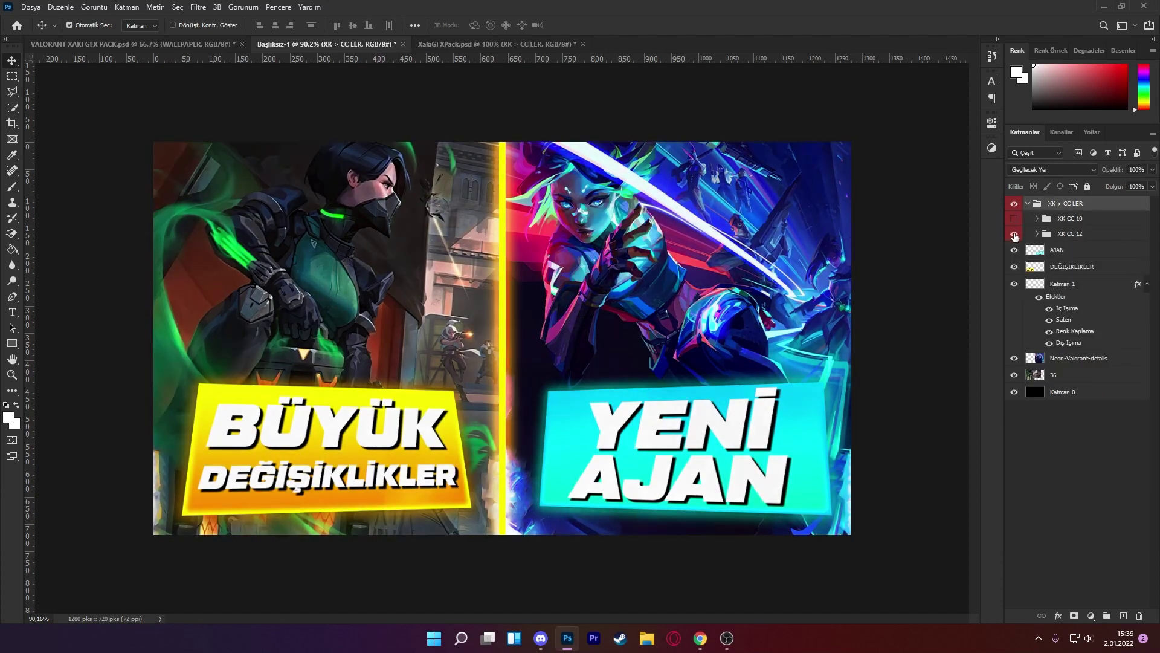
pyautogui.click(1014, 233)
pyautogui.click(1014, 218)
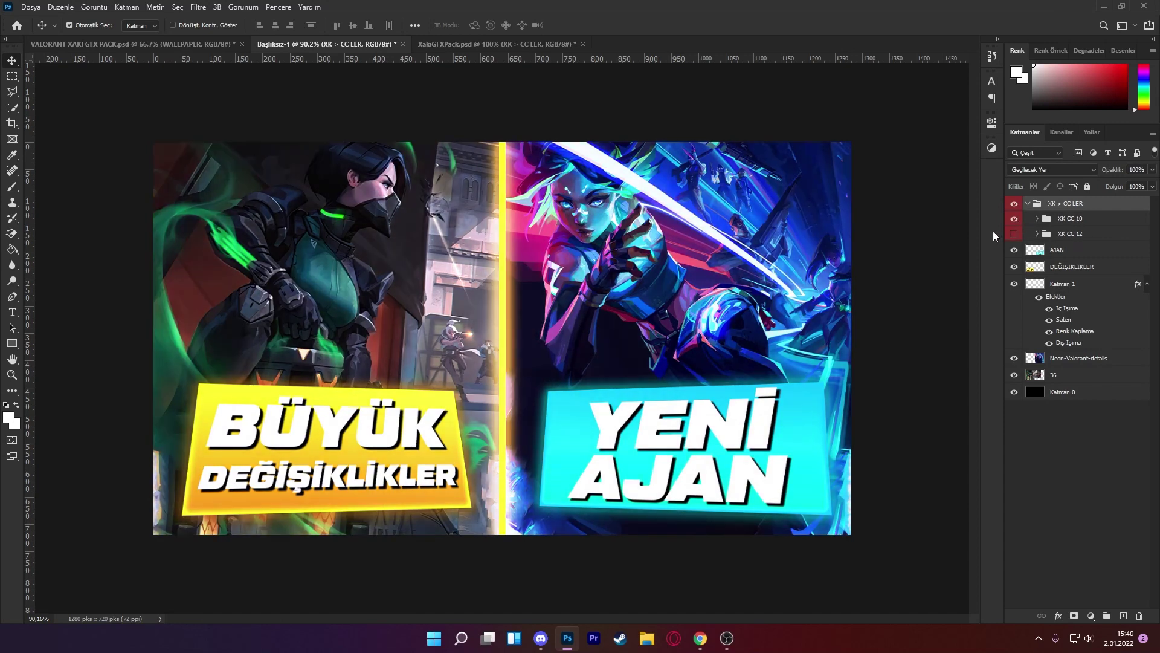
pyautogui.click(1014, 218)
pyautogui.click(1015, 218)
pyautogui.click(1014, 218)
pyautogui.click(1014, 218)
# - Collapse the XK > CC LER group and lock it completely
pyautogui.click(1063, 233)
pyautogui.click(1027, 203)
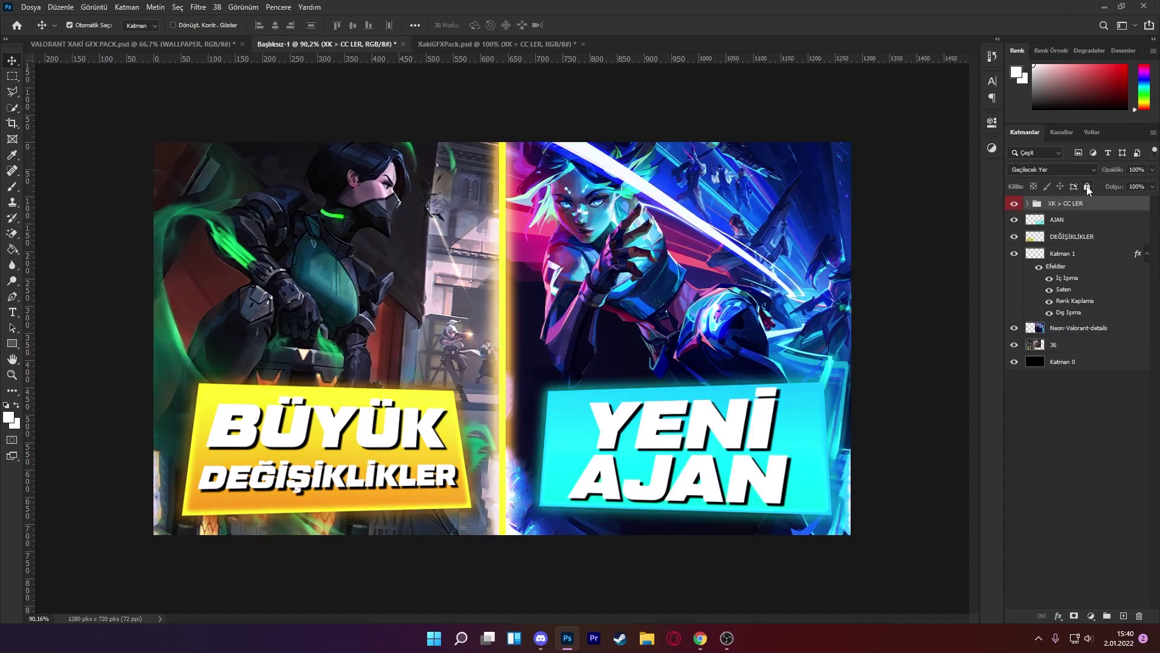
pyautogui.click(1087, 187)
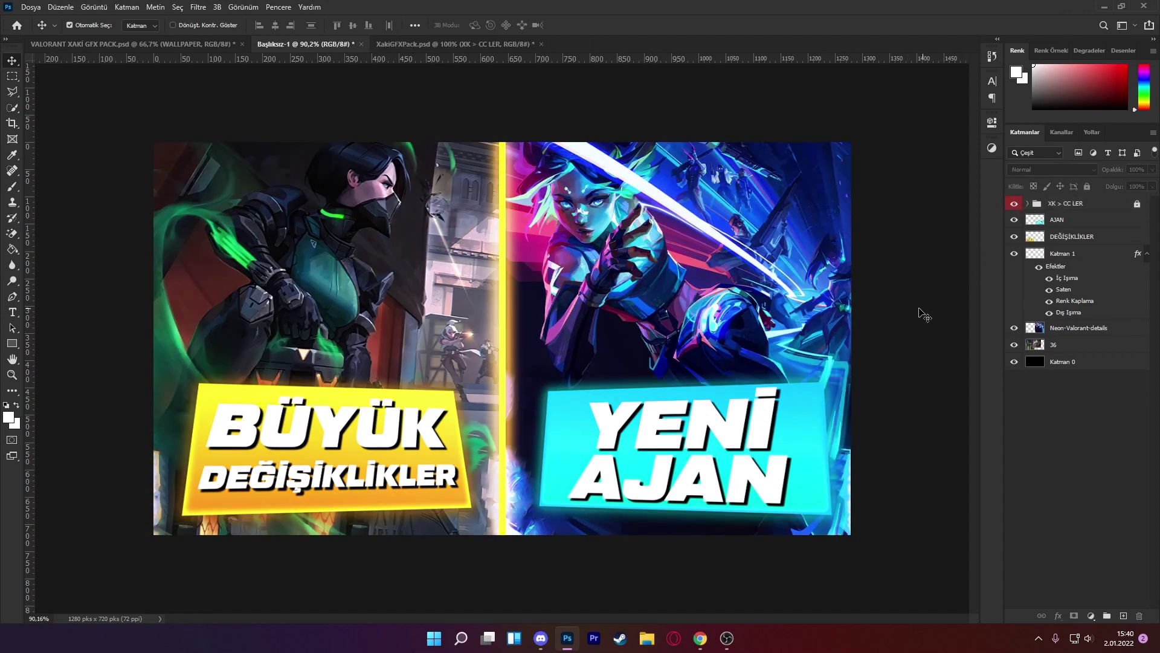
# - Add a new layer above AJAN and set its blending mode to Kaplama (Overlay) for painting with the Brush tool
pyautogui.click(1099, 222)
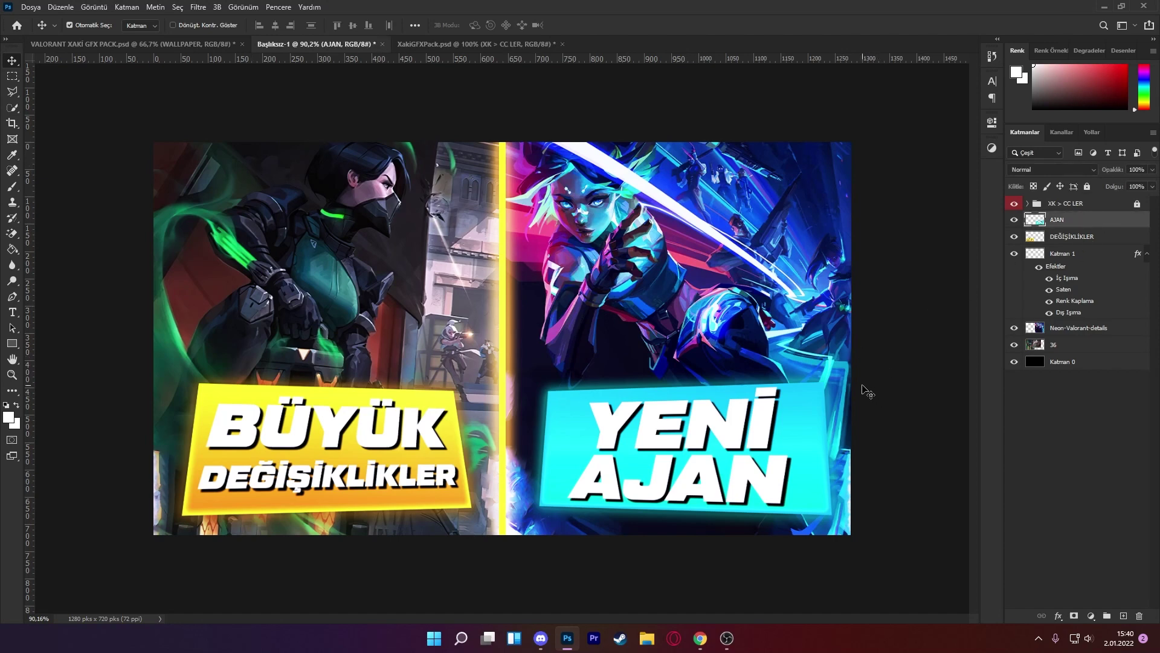
pyautogui.click(1122, 614)
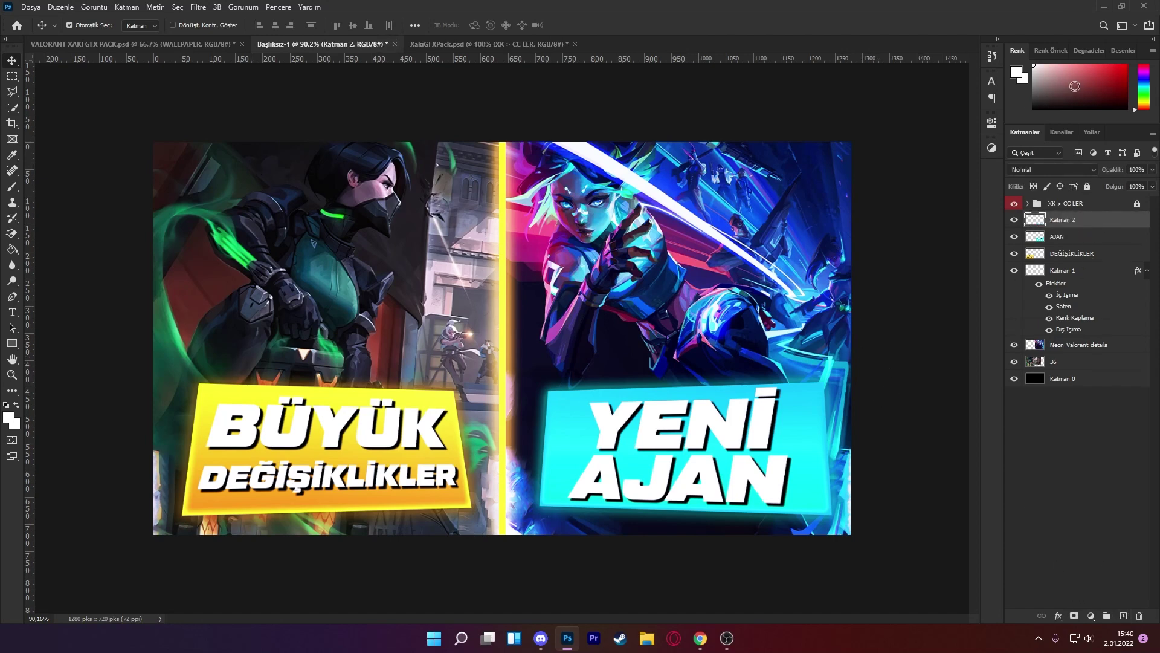
pyautogui.click(12, 186)
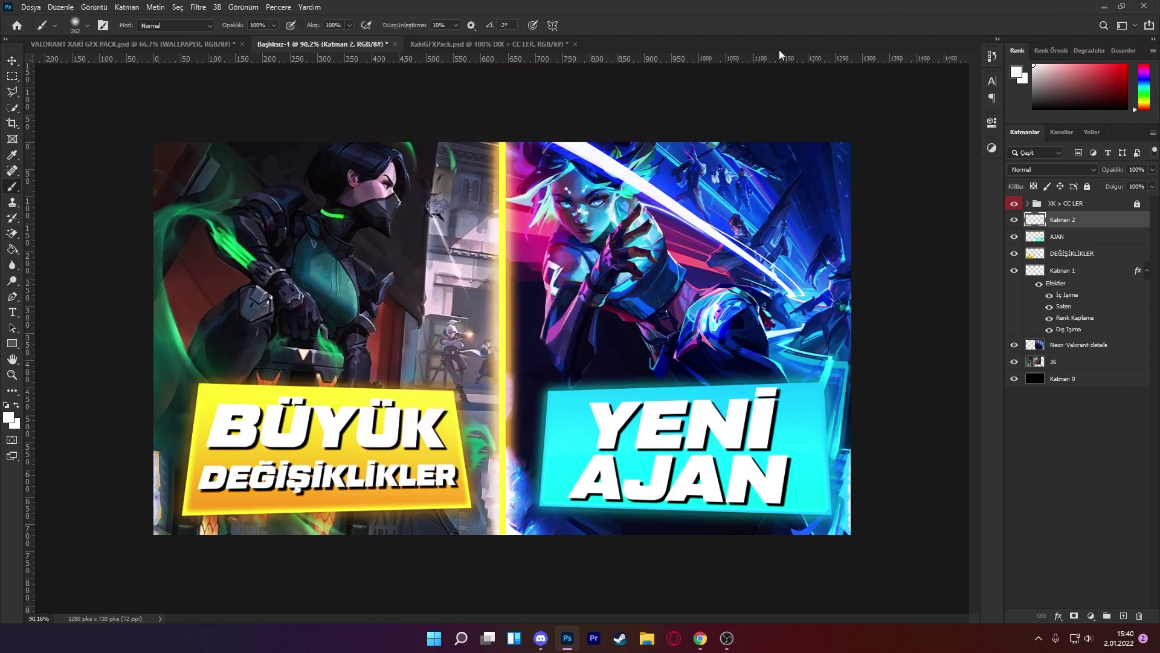
pyautogui.click(1051, 169)
pyautogui.click(1028, 319)
# - Paint white highlights with the large soft brush over Neon, Viper and the small background figures
pyautogui.click(602, 213)
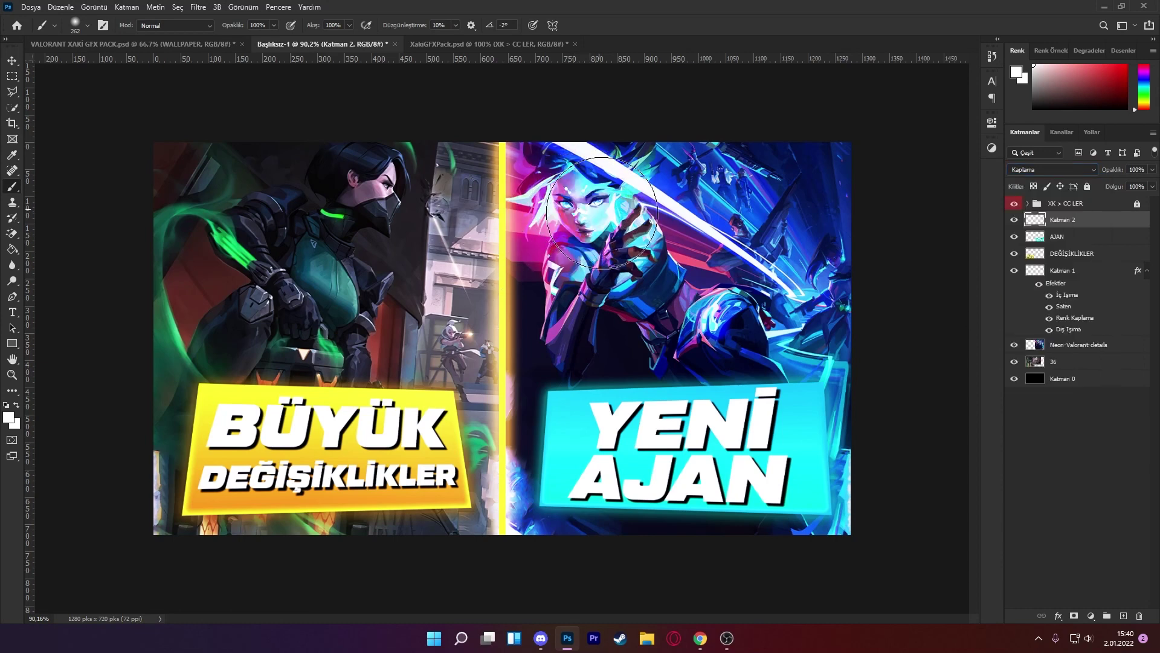
pyautogui.moveTo(598, 241); pyautogui.dragTo(725, 339)
pyautogui.moveTo(713, 278); pyautogui.dragTo(762, 345)
pyautogui.moveTo(376, 200)
pyautogui.mouseDown()
pyautogui.moveTo(363, 185)
pyautogui.moveTo(248, 248)
pyautogui.moveTo(230, 241)
pyautogui.moveTo(325, 350)
pyautogui.moveTo(157, 350)
pyautogui.mouseUp()
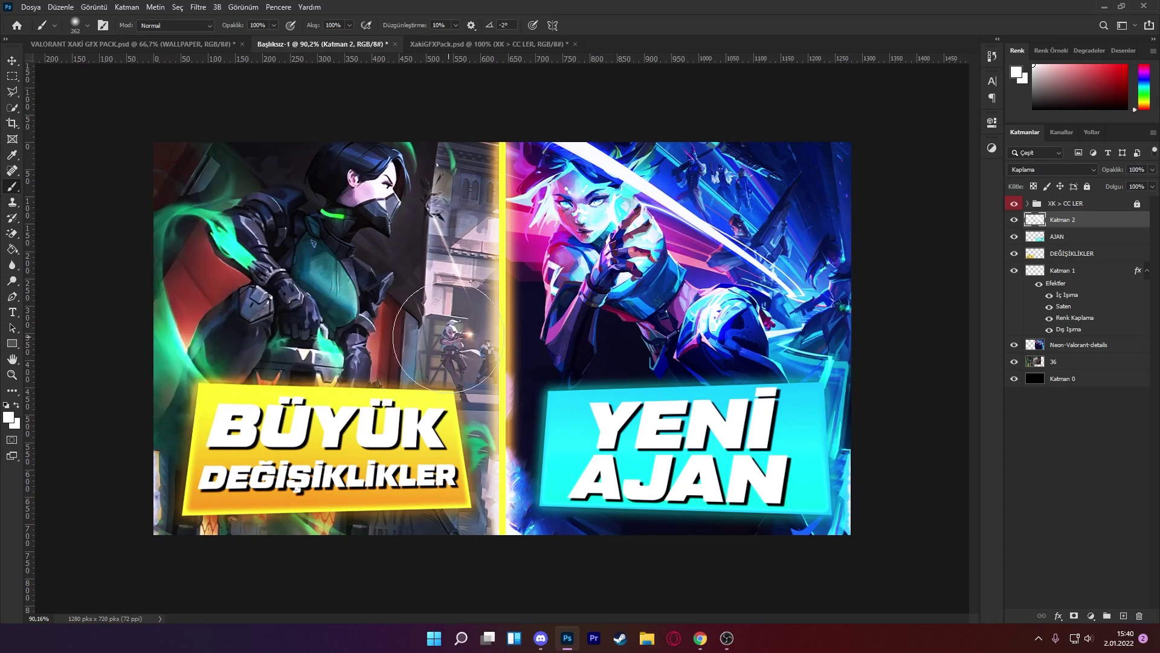
pyautogui.moveTo(447, 335); pyautogui.dragTo(472, 335)
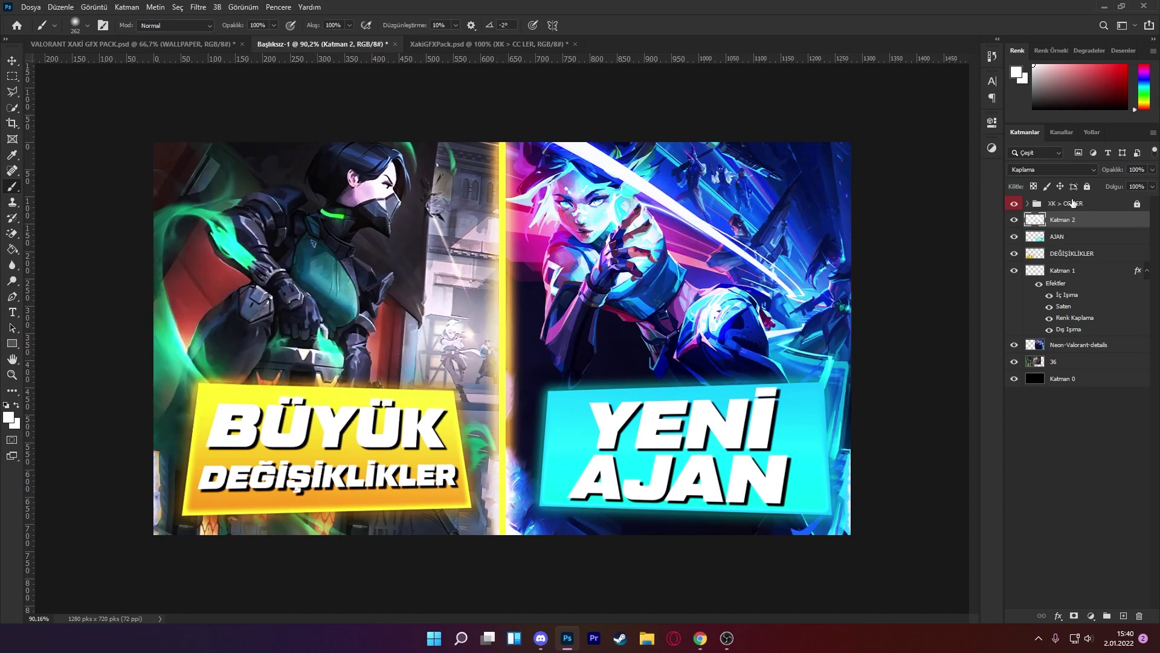
# - Lower the highlight layer's opacity to 42%, comparing the image with and without it, and deselect the layer
pyautogui.click(1014, 219)
pyautogui.click(1013, 219)
pyautogui.moveTo(1112, 170); pyautogui.dragTo(1069, 187)
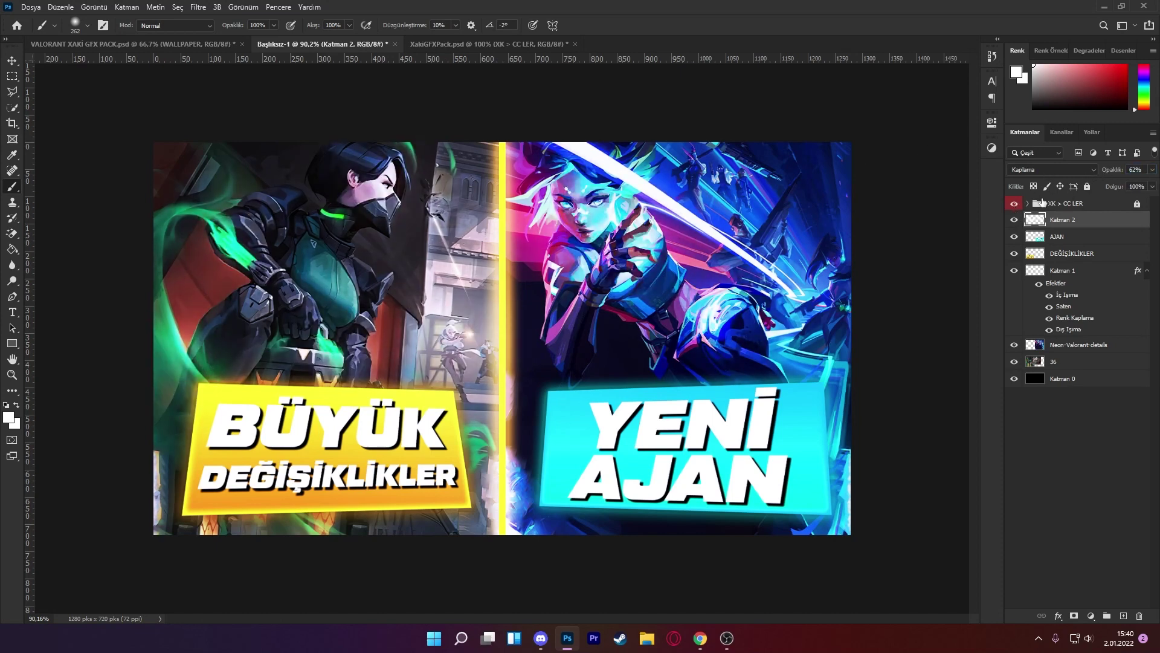
pyautogui.click(1014, 220)
pyautogui.click(1014, 220)
pyautogui.moveTo(1110, 170); pyautogui.dragTo(1100, 175)
pyautogui.click(1014, 220)
pyautogui.click(1014, 220)
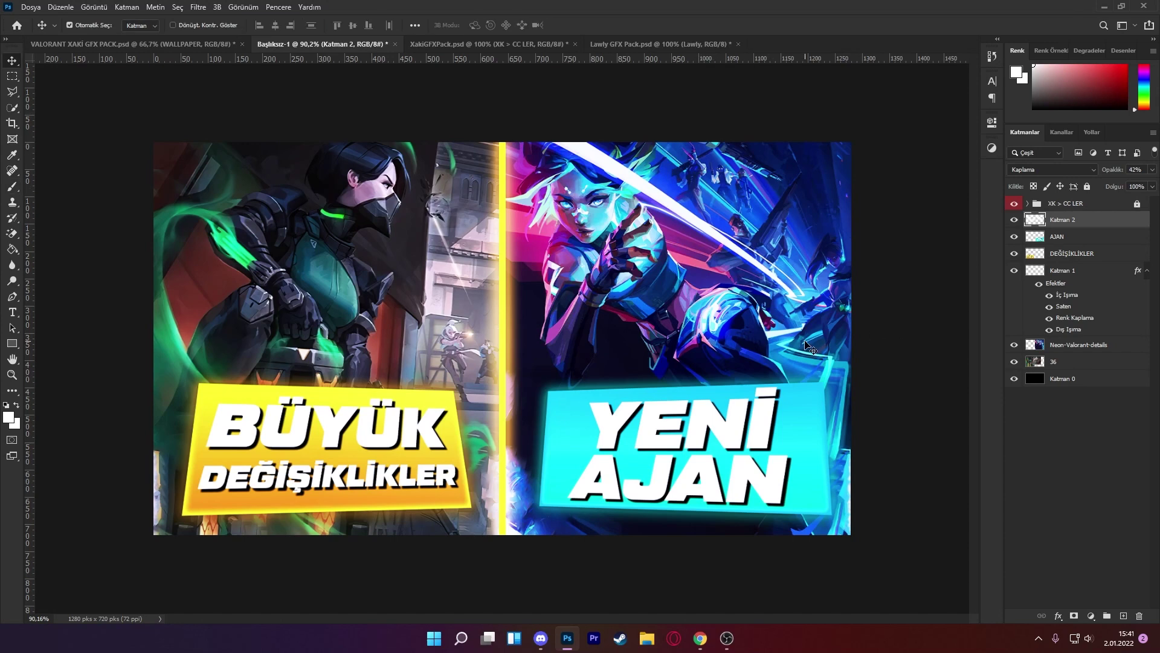
pyautogui.click(125, 339)
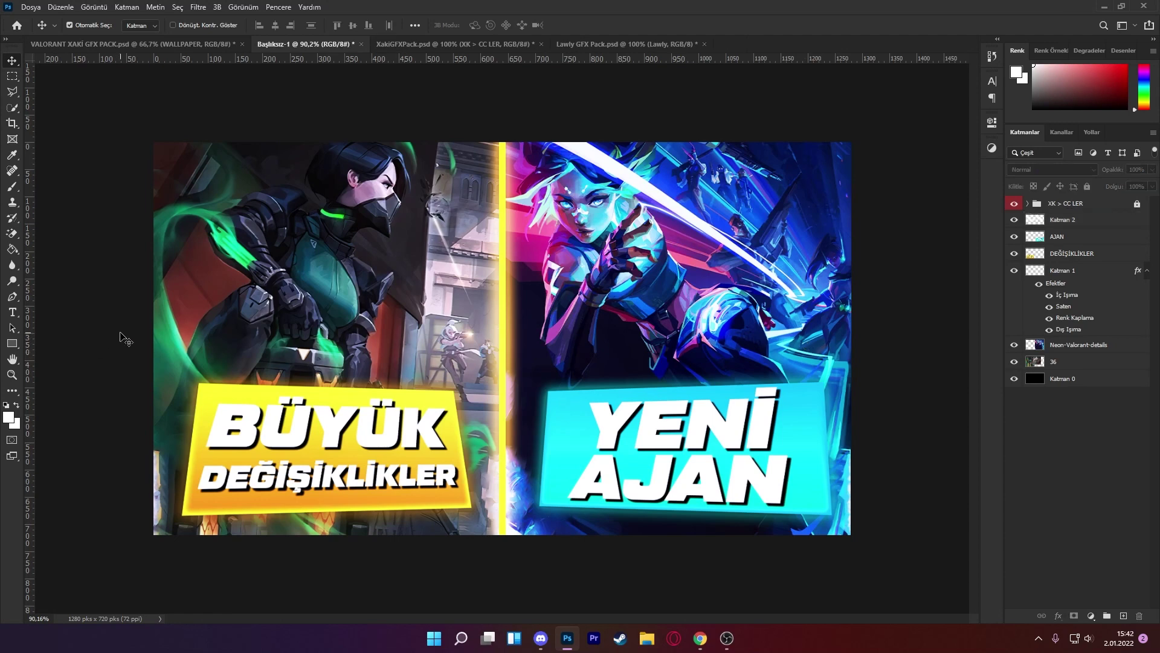